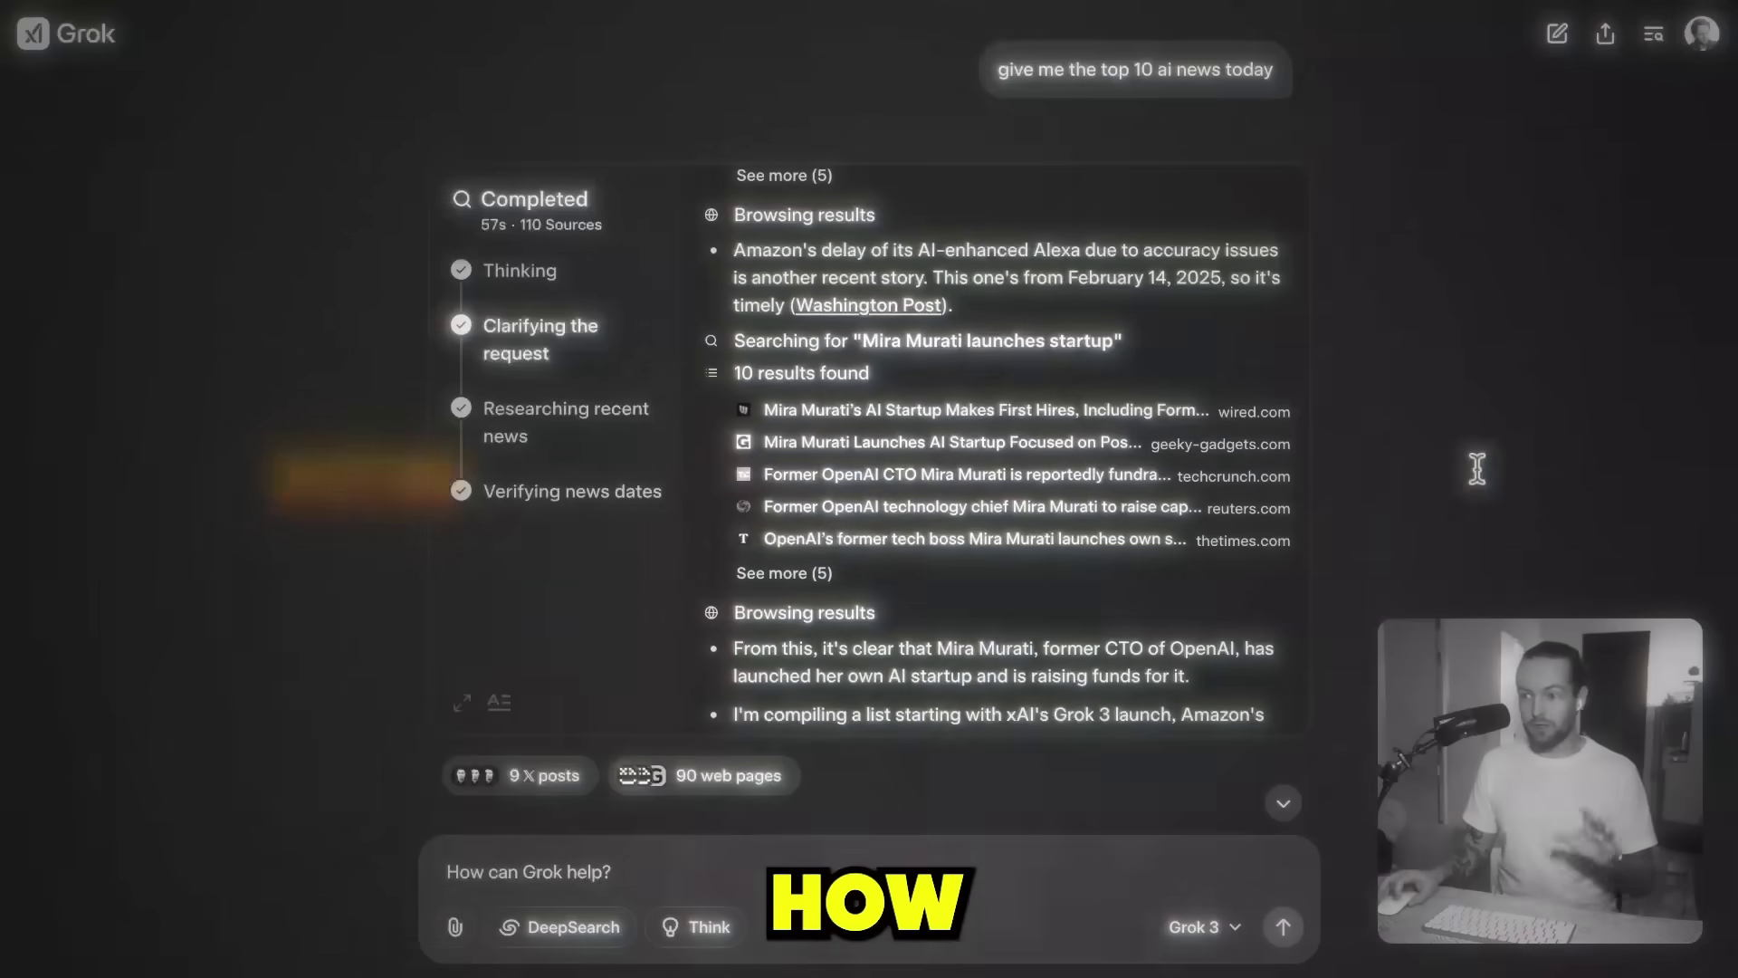
- Scroll the DeepSearch top AI news answer down to its Key Points
scroll(1447, 470, "down", 10)
scroll(1446, 470, "down", 5)
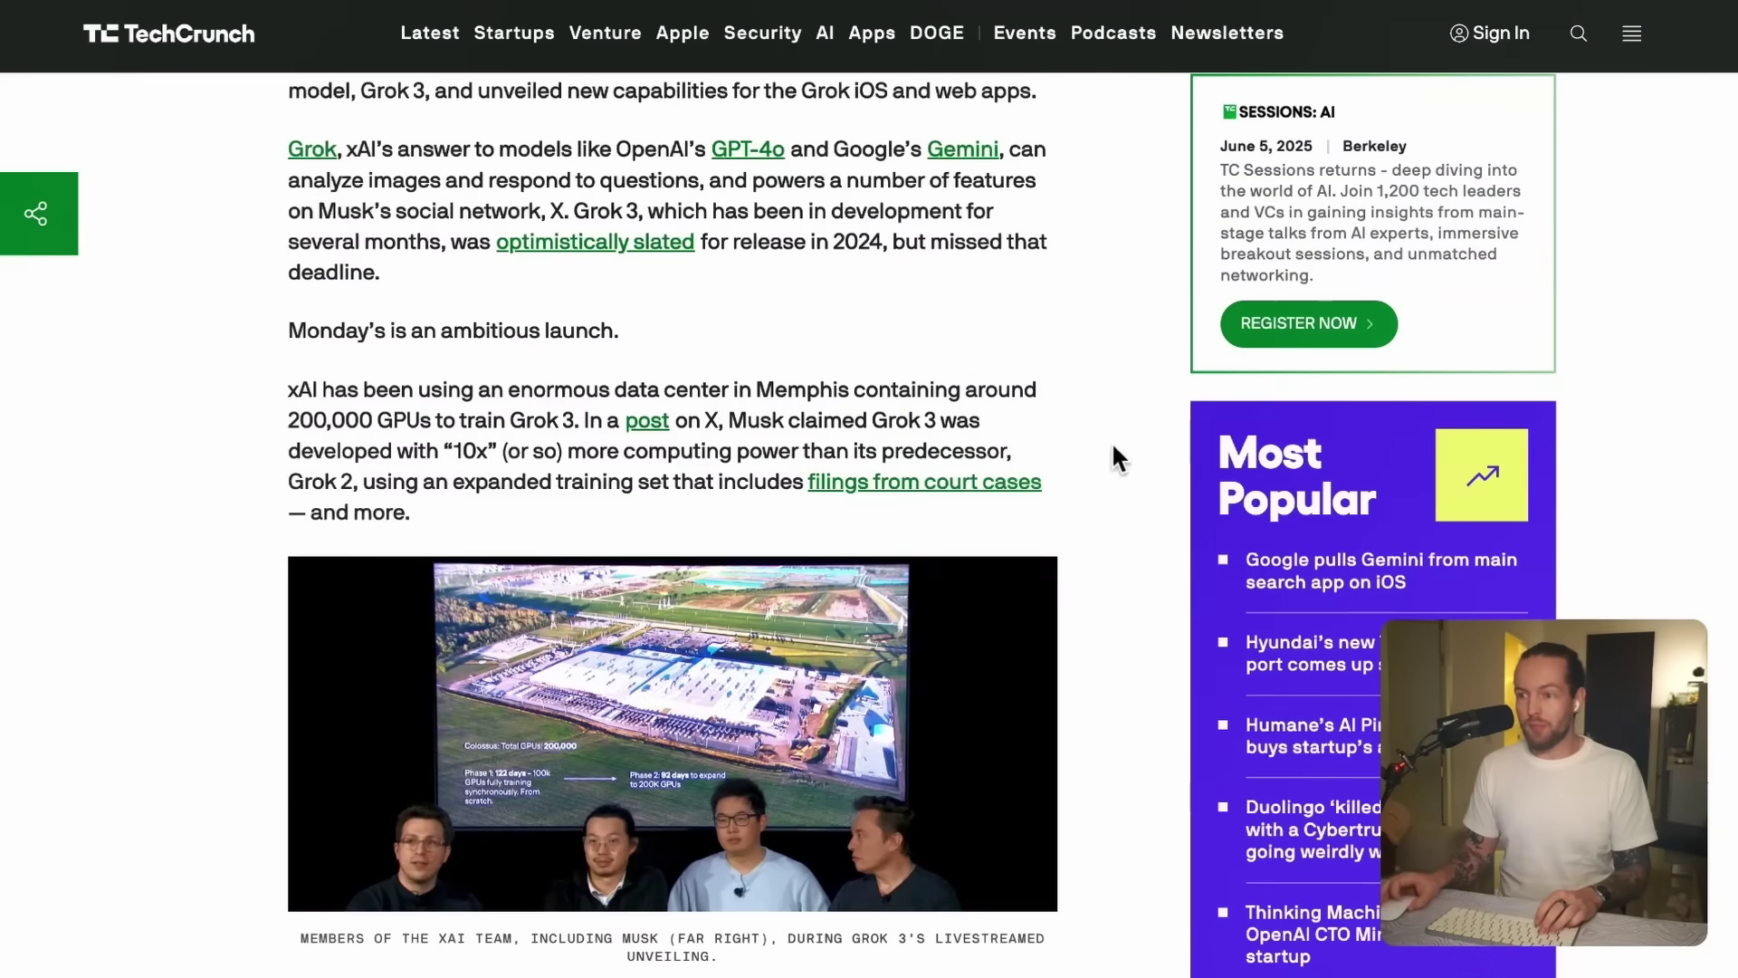
- Scroll the TechCrunch article to the chart showing Grok-3 at 52 math, 75 science, 57 coding
scroll(1111, 442, "down", 10)
scroll(1113, 448, "down", 8)
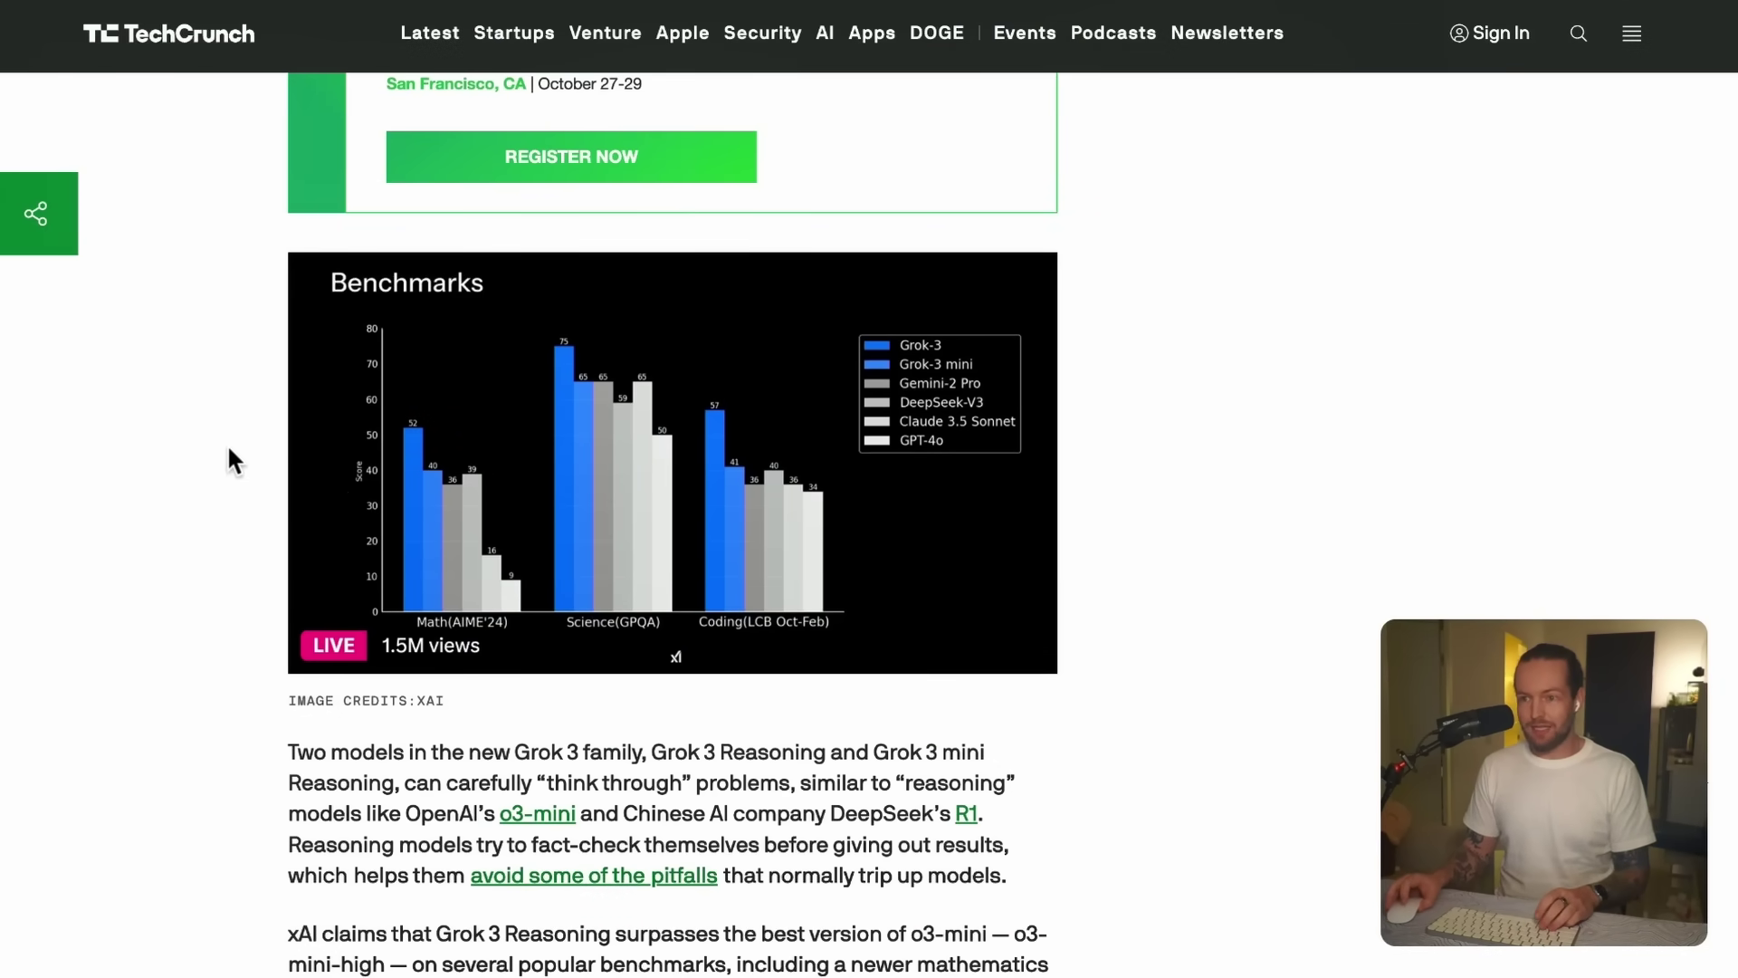
scroll(876, 659, "down", 5)
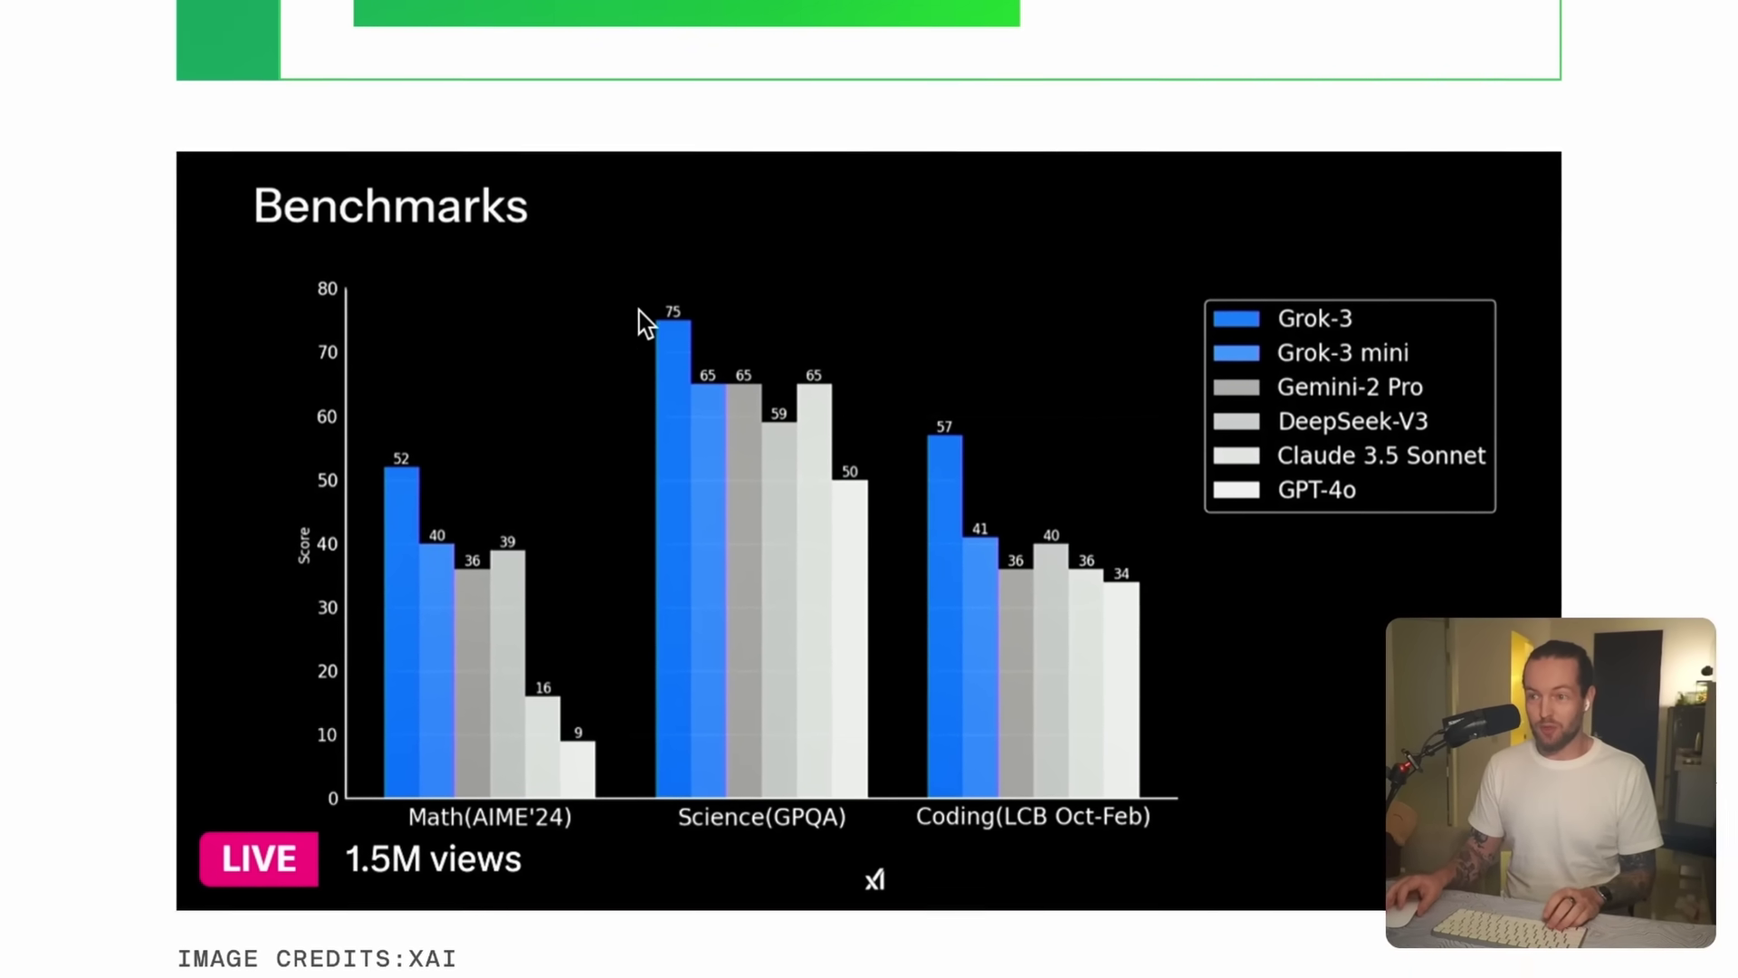
scroll(783, 594, "down", 1)
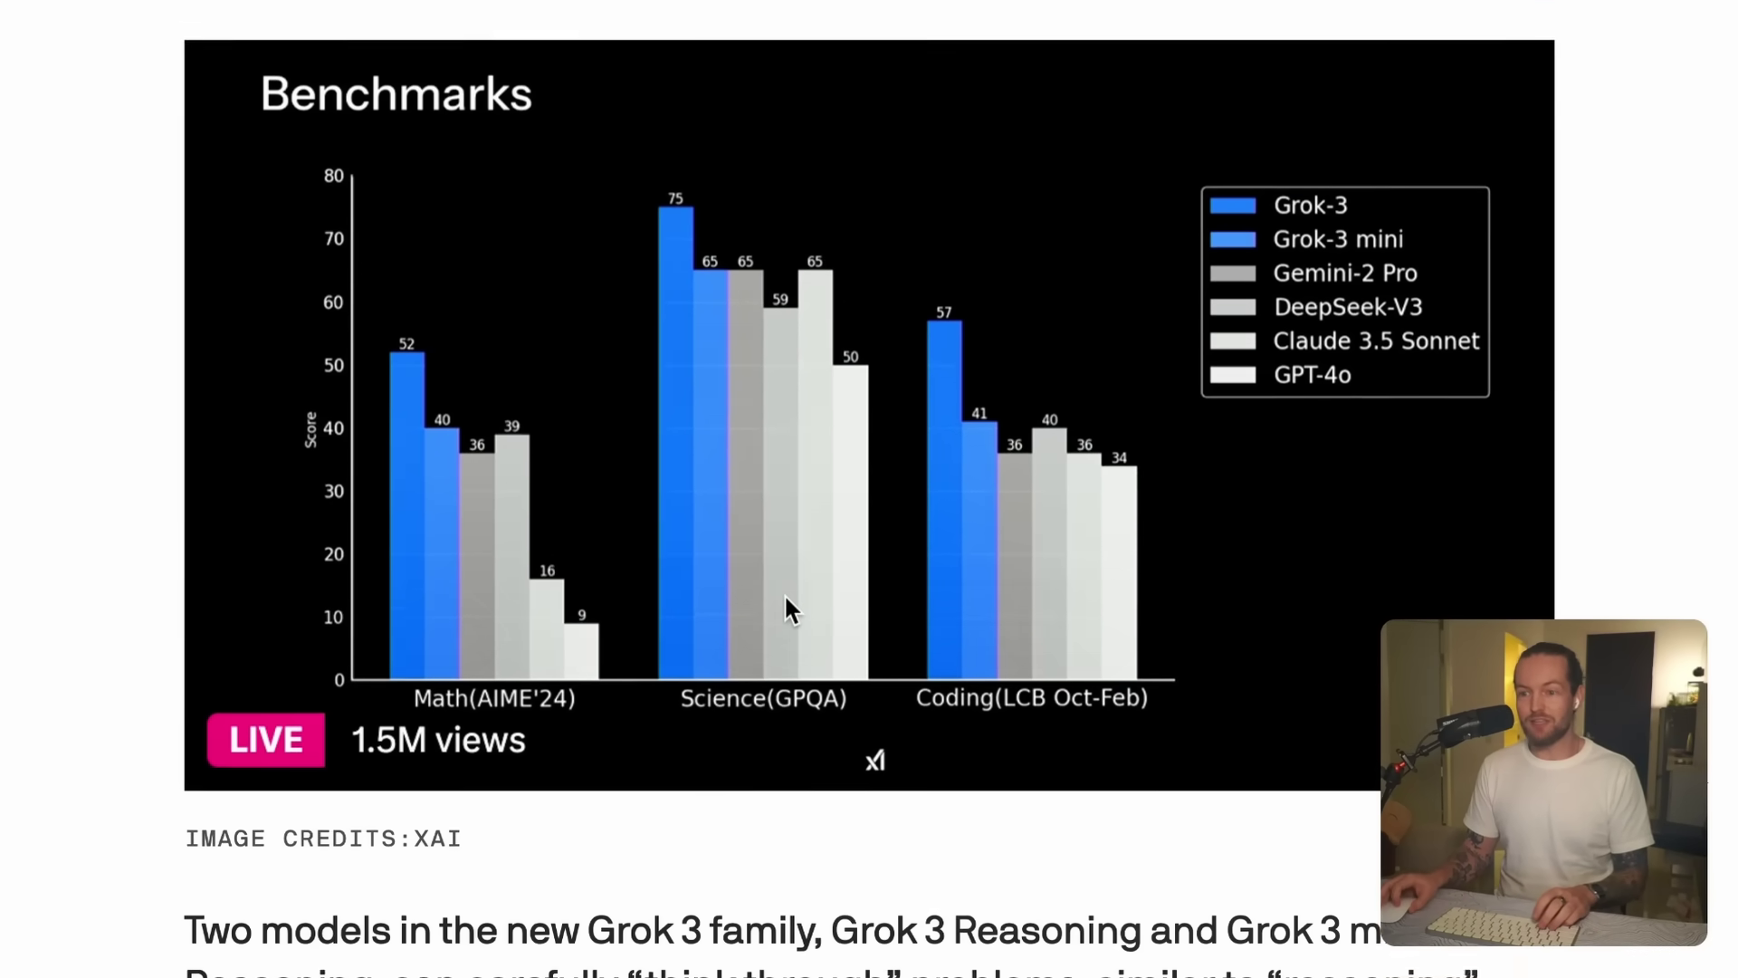
scroll(784, 594, "down", 4)
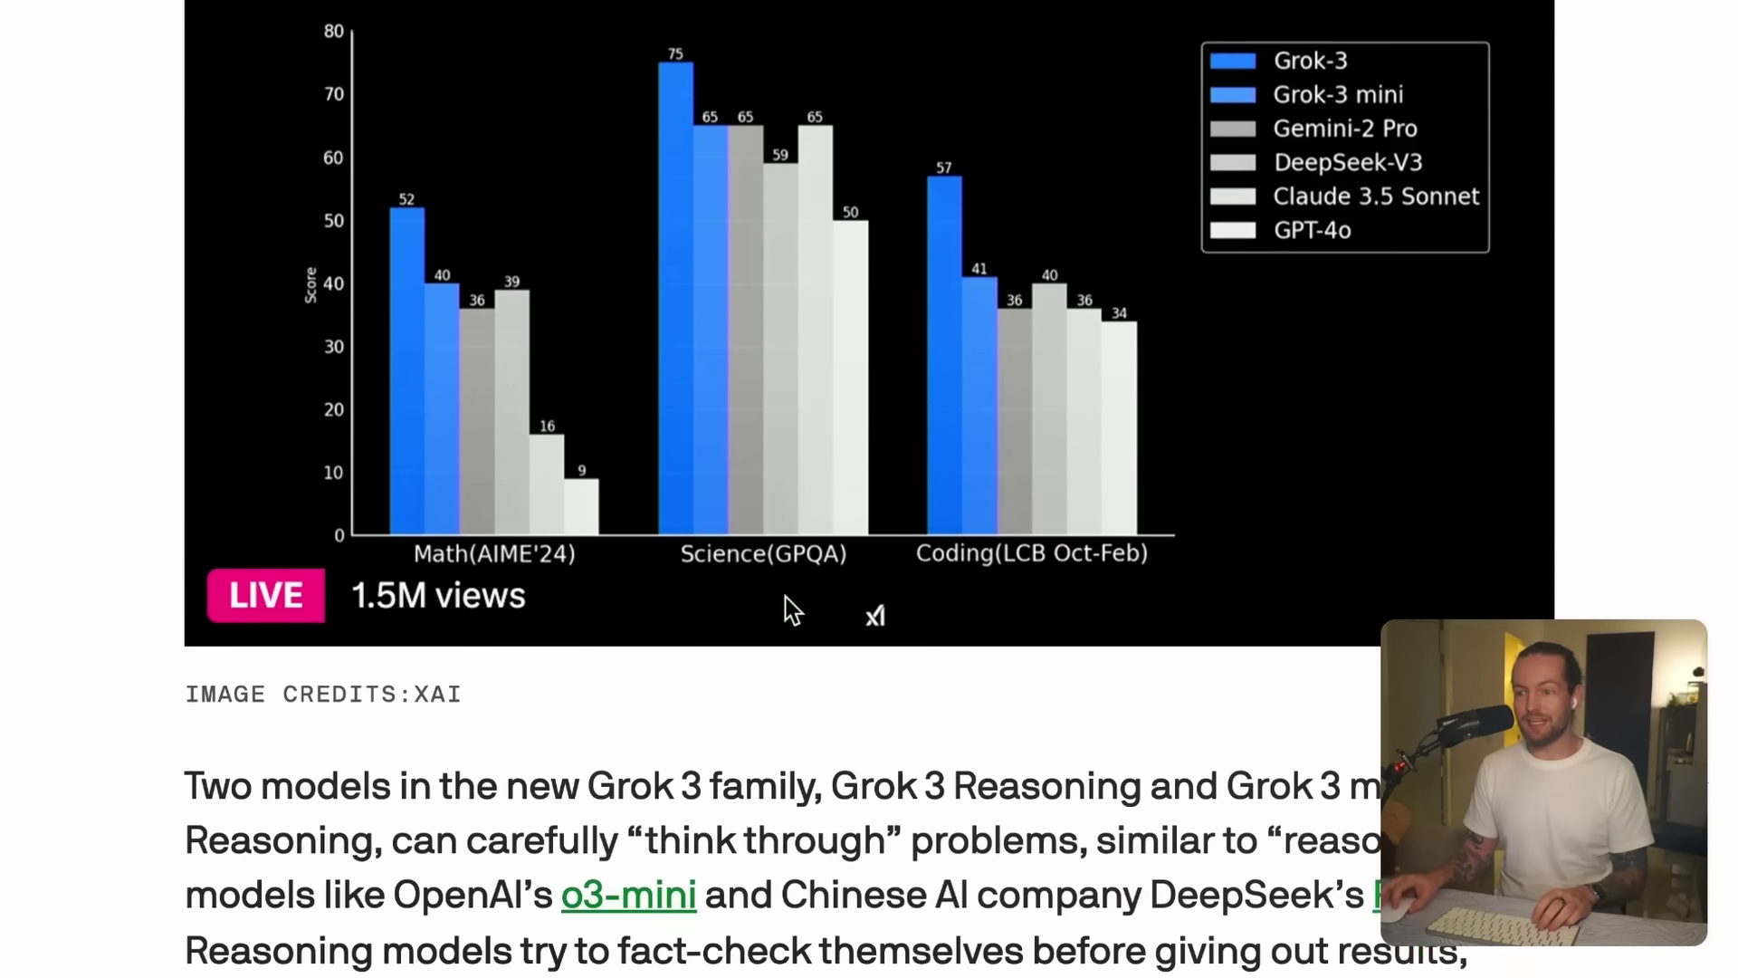
scroll(861, 563, "up", 1)
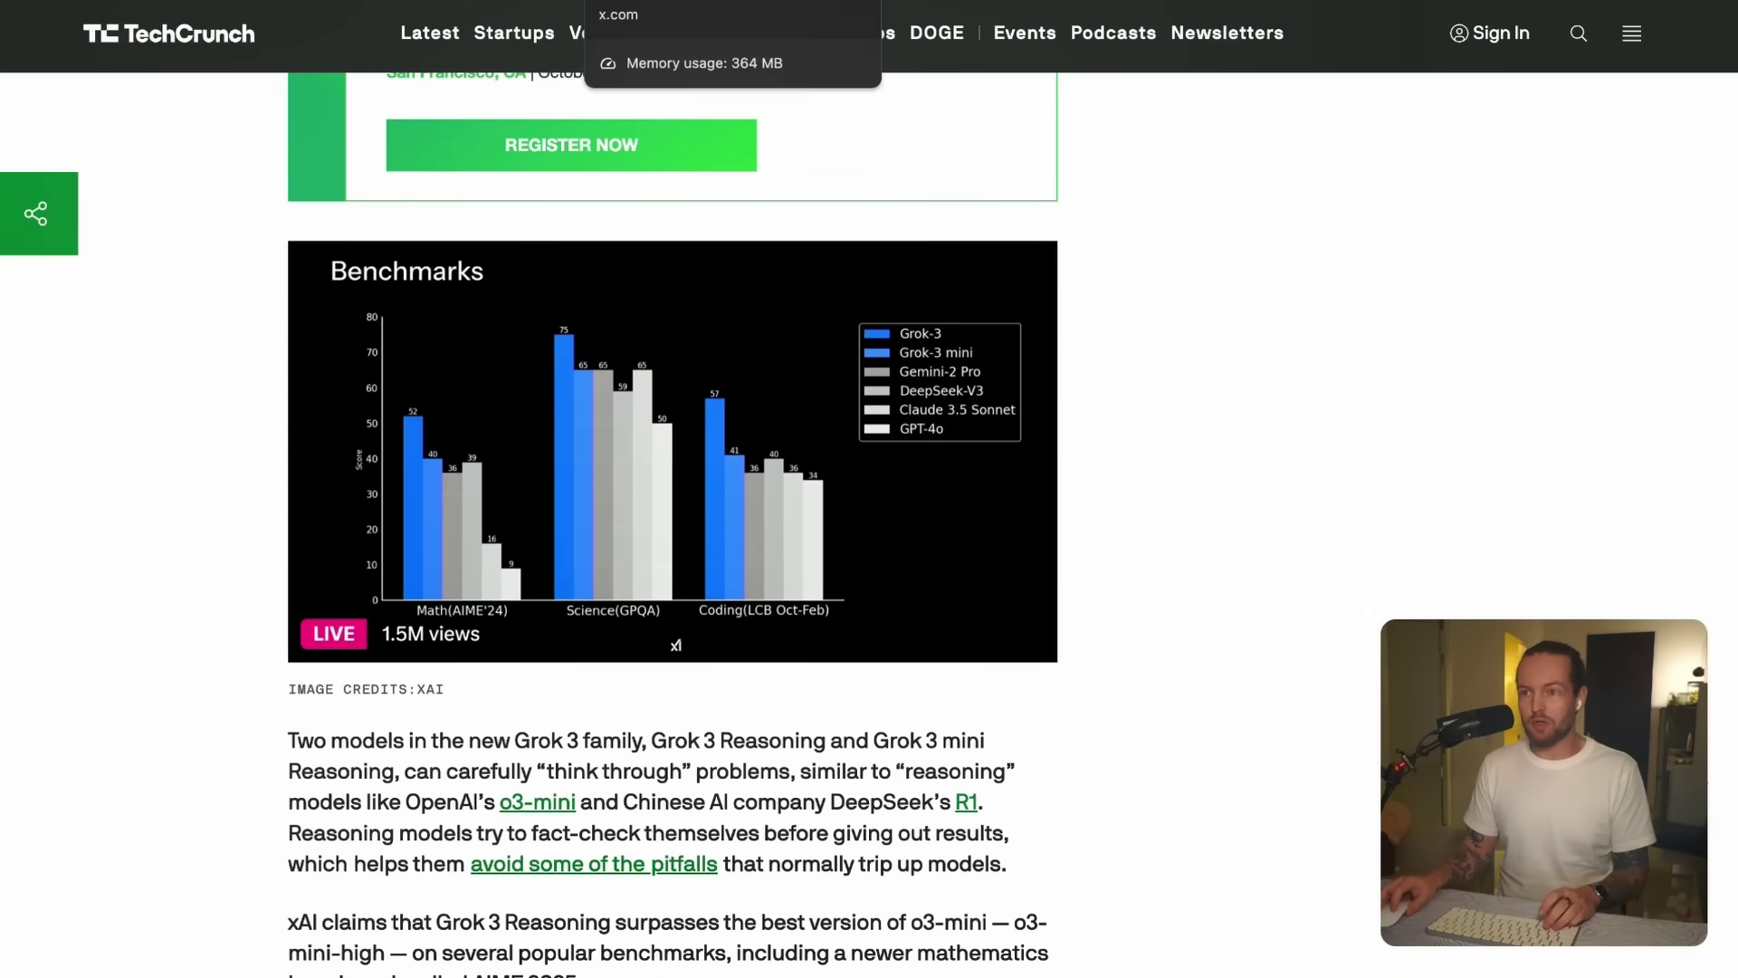
- Switch to X and view lmarena.ai's post ranking Grok-3 #1 in Arena with a 1402 score
left_click(633, 2)
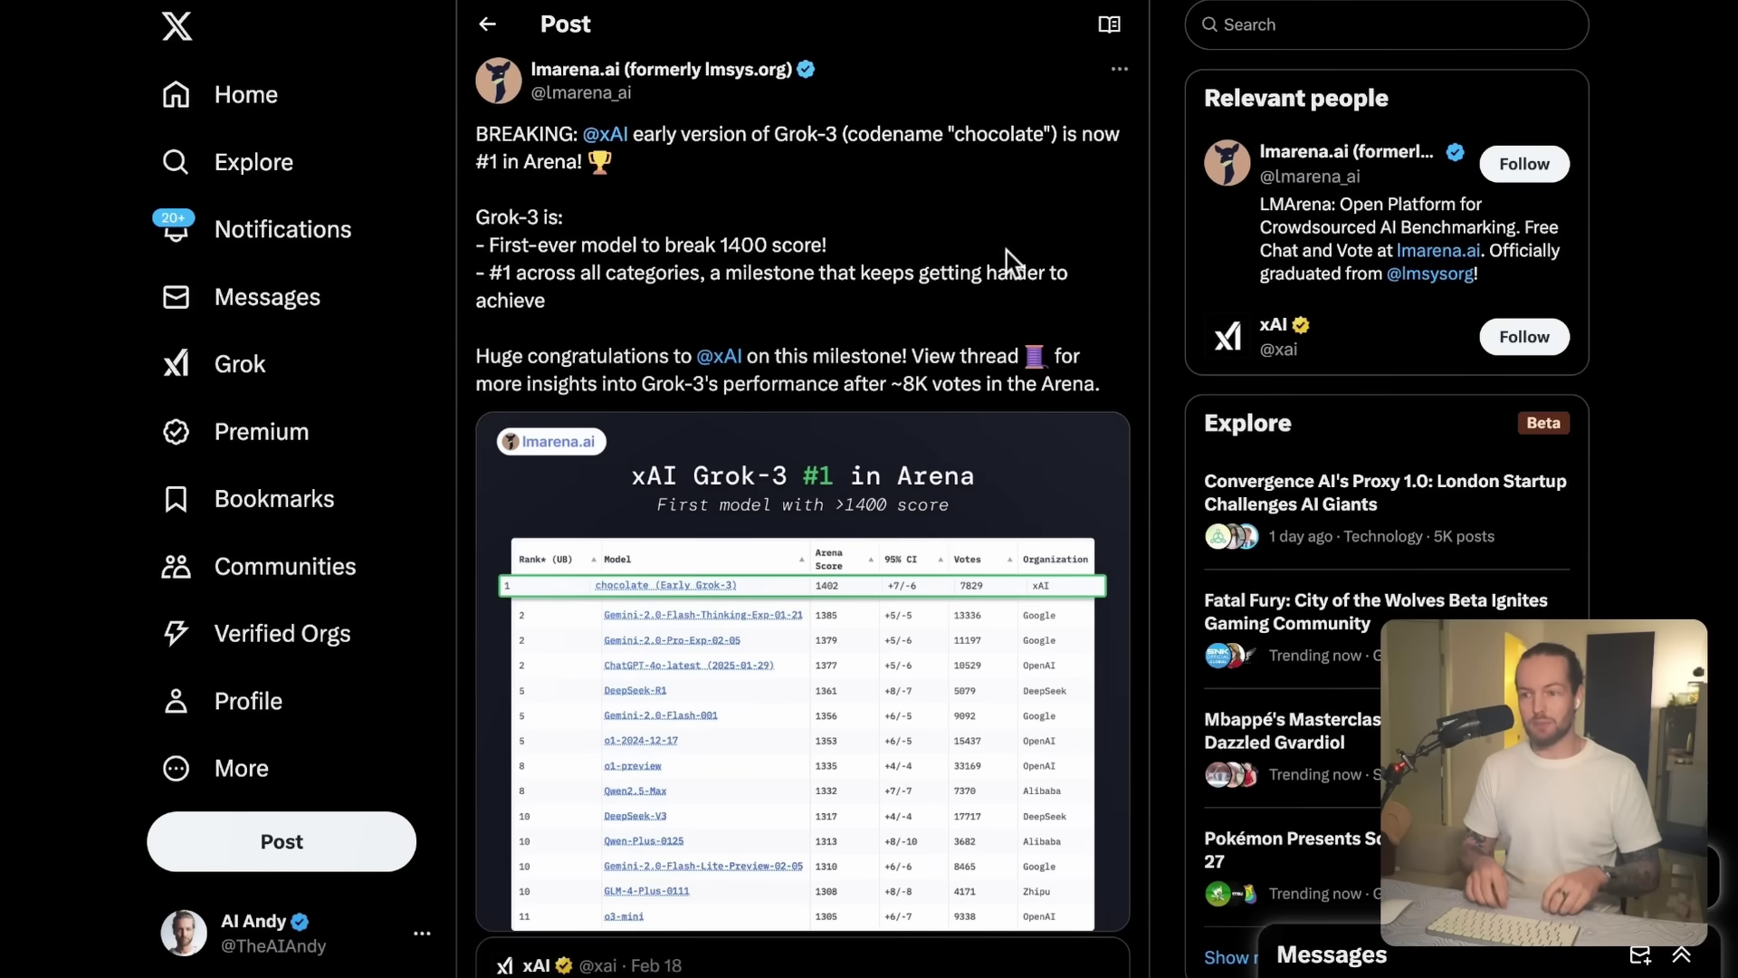
scroll(1007, 252, "down", 10)
scroll(1125, 328, "down", 5)
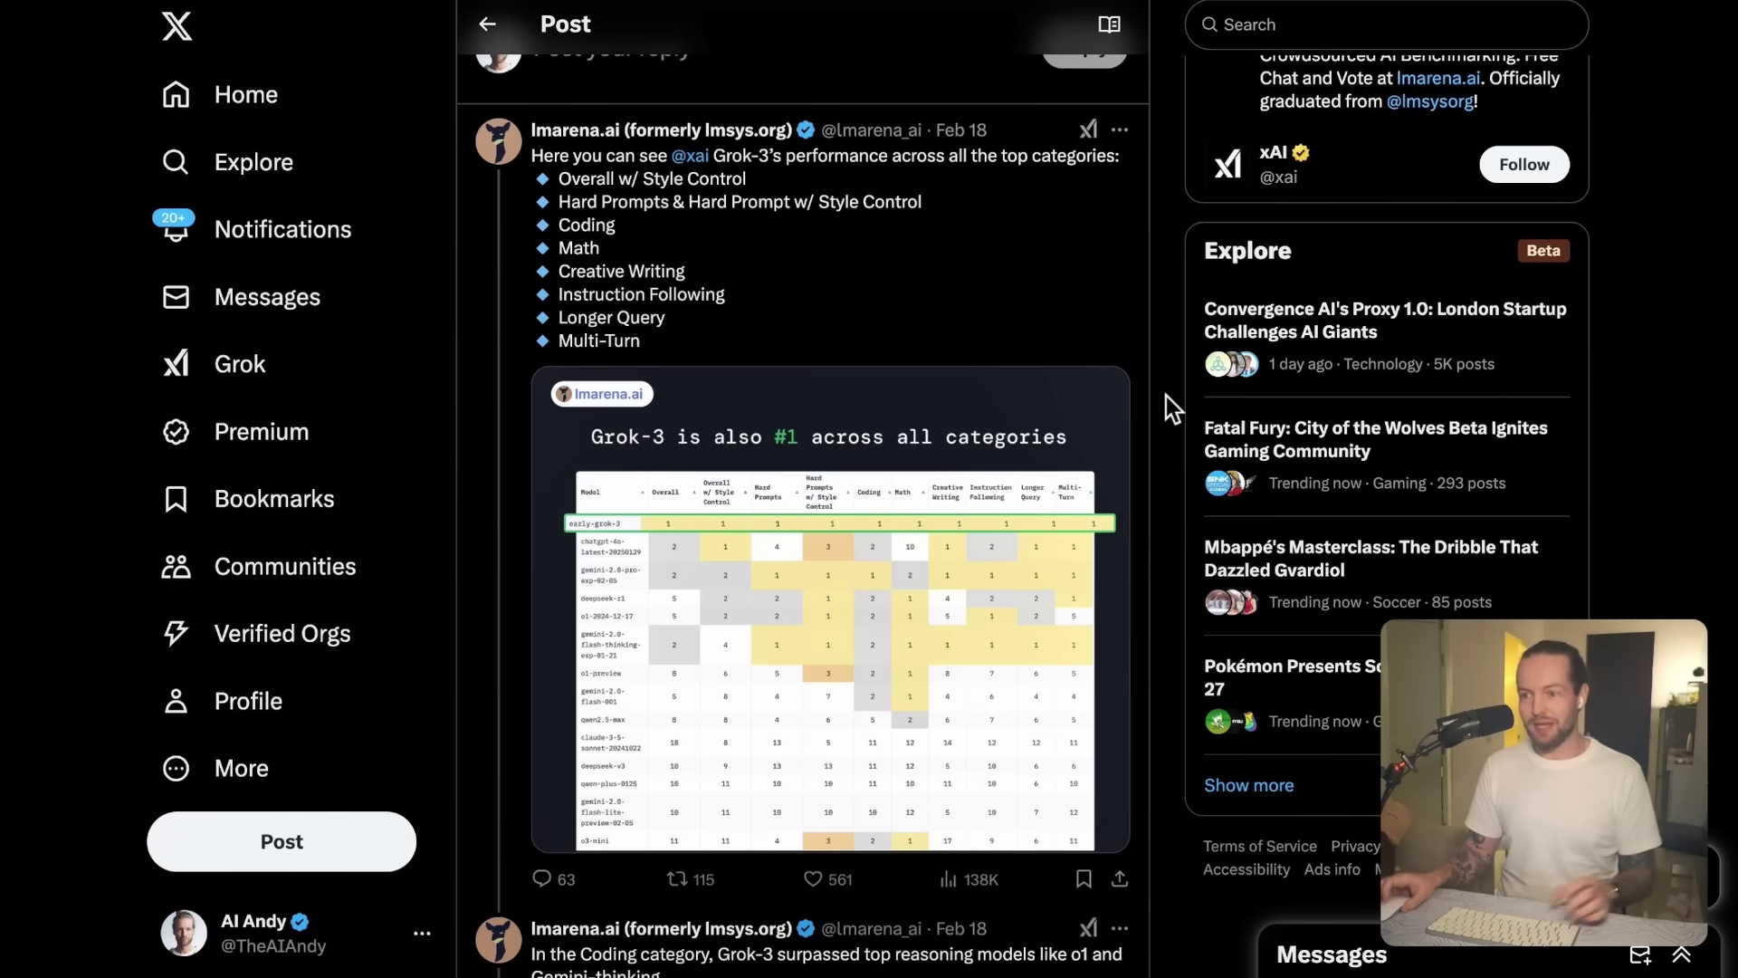
scroll(1164, 404, "up", 10)
scroll(1164, 407, "down", 2)
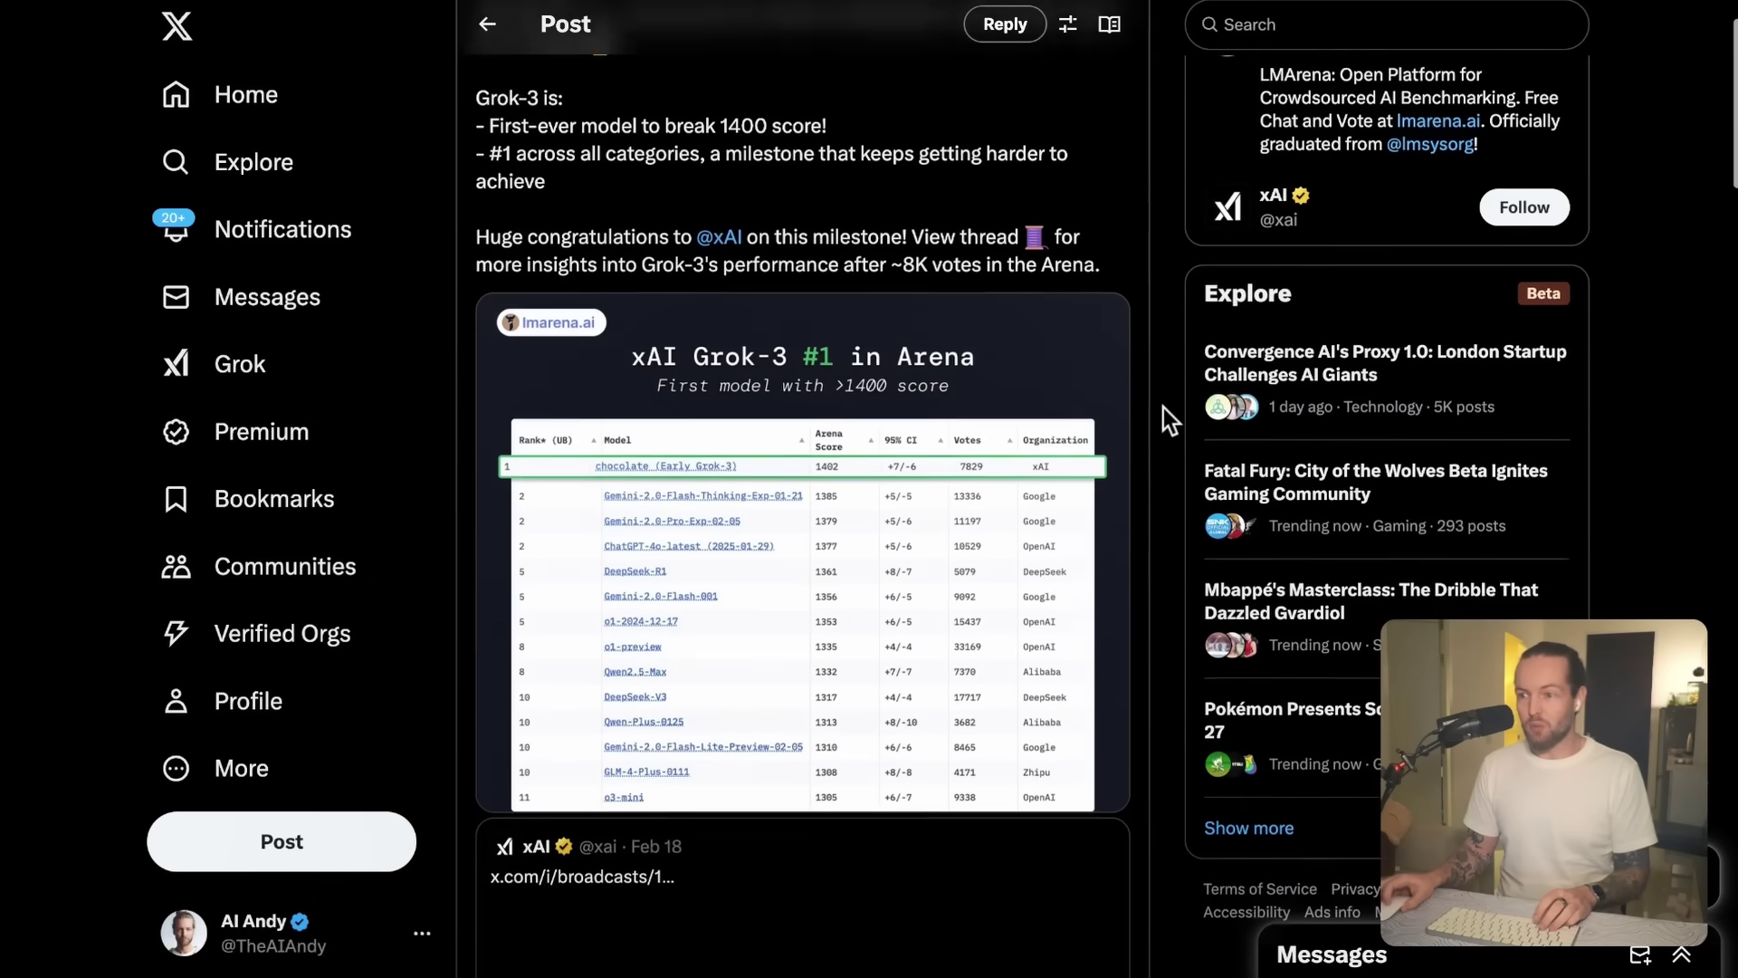
scroll(1164, 407, "down", 1)
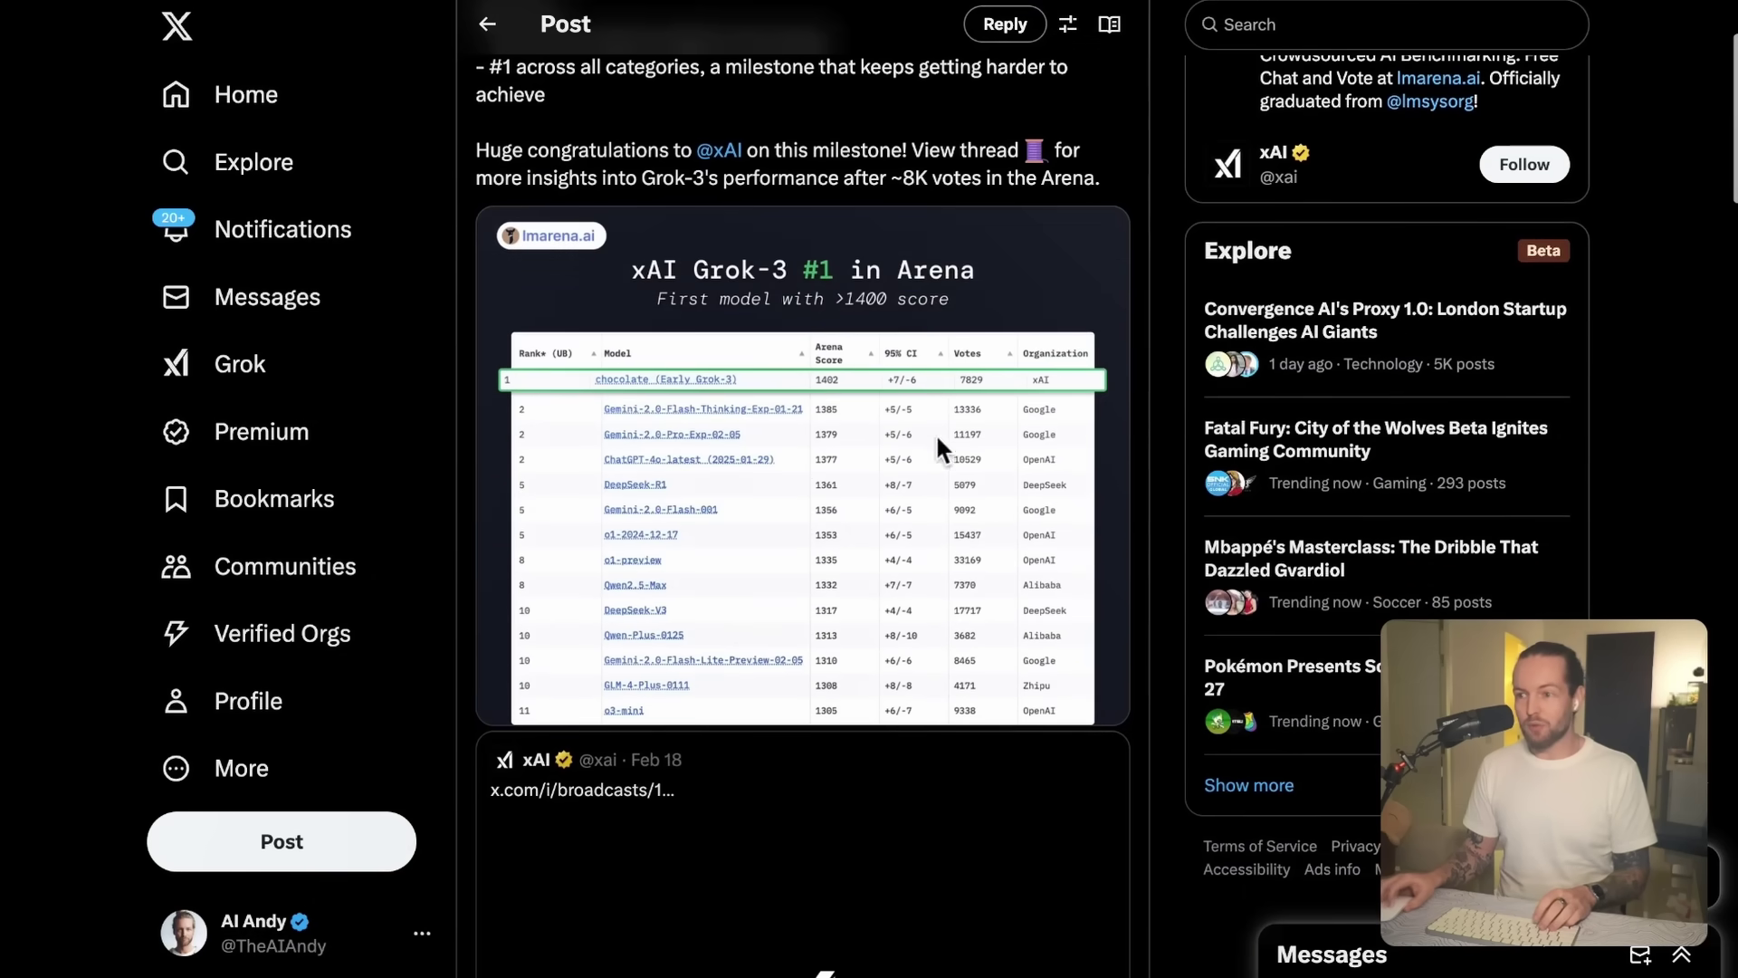
left_click(770, 410)
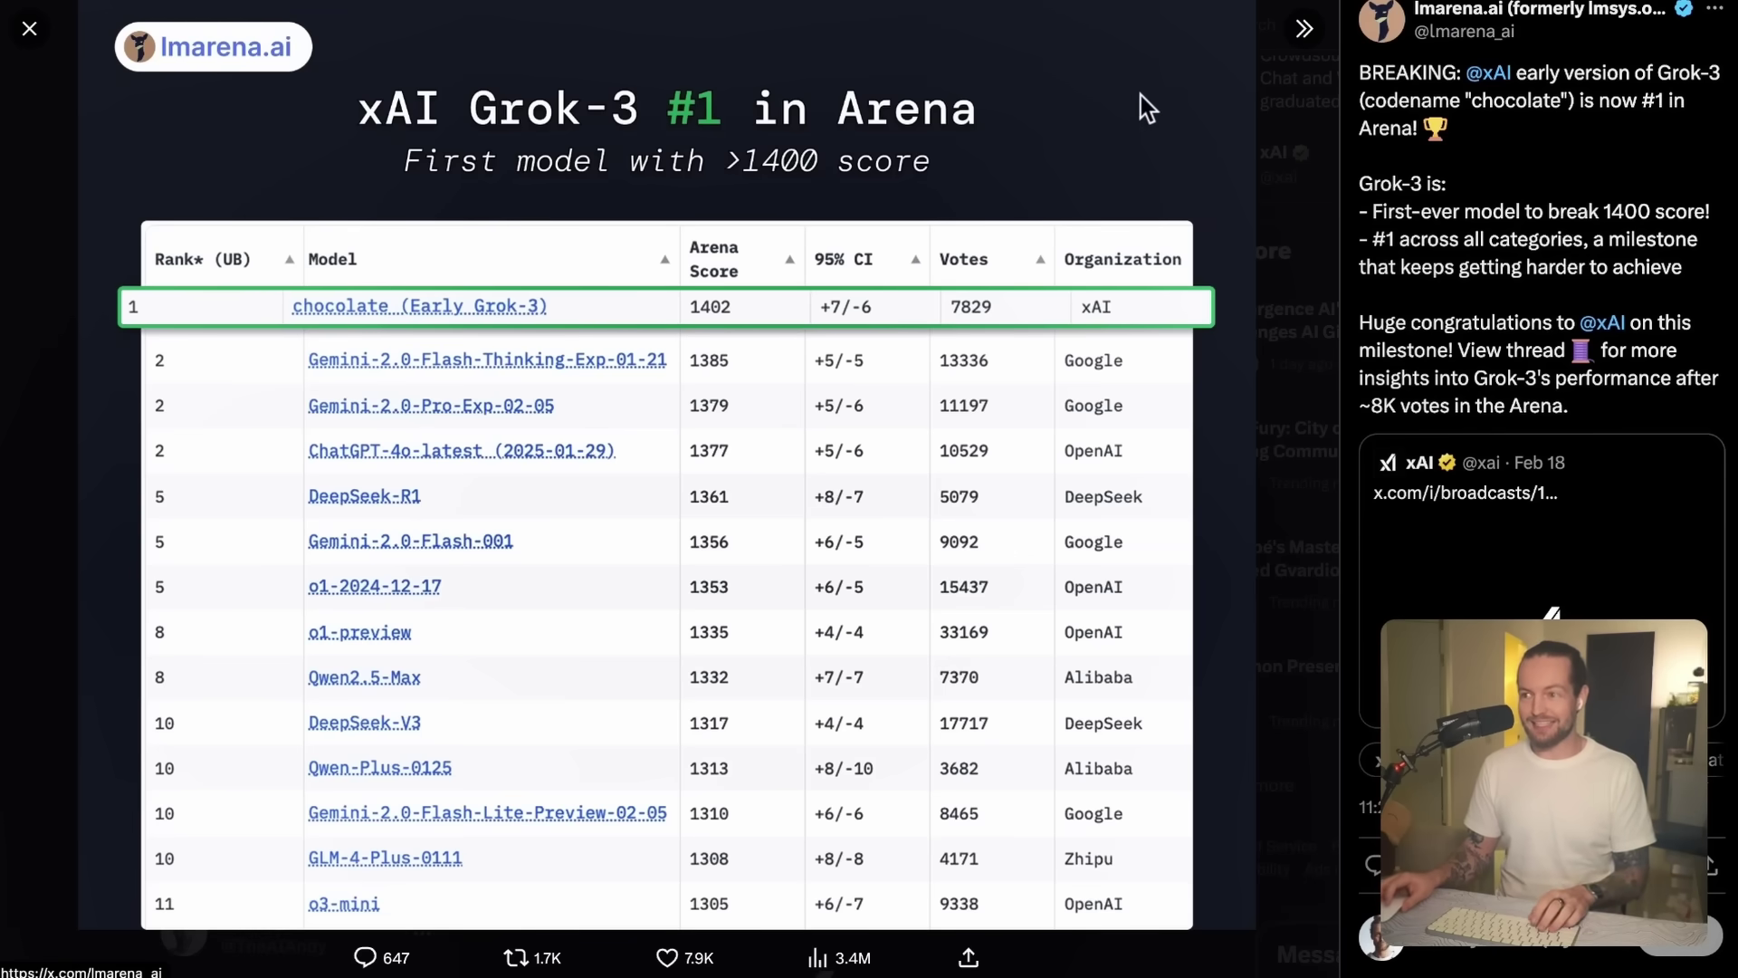
left_click(38, 38)
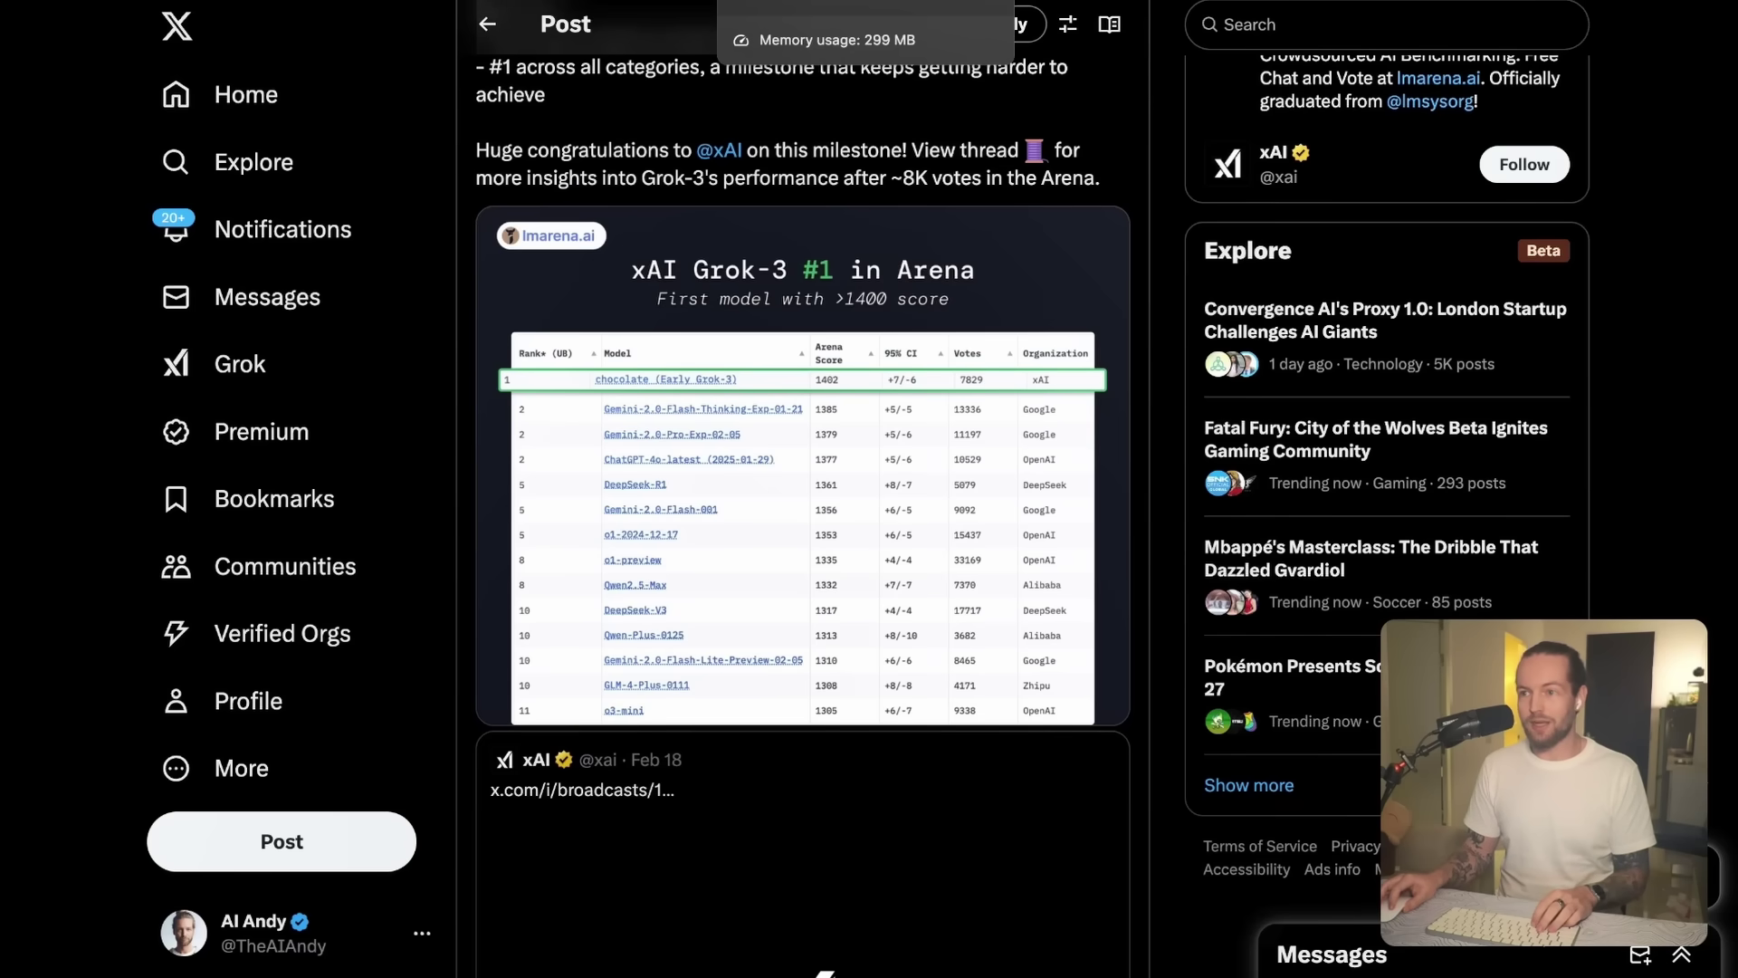
- Switch back to the Grok tab and look over the DeepSearch answer's Key Points
left_click(770, 2)
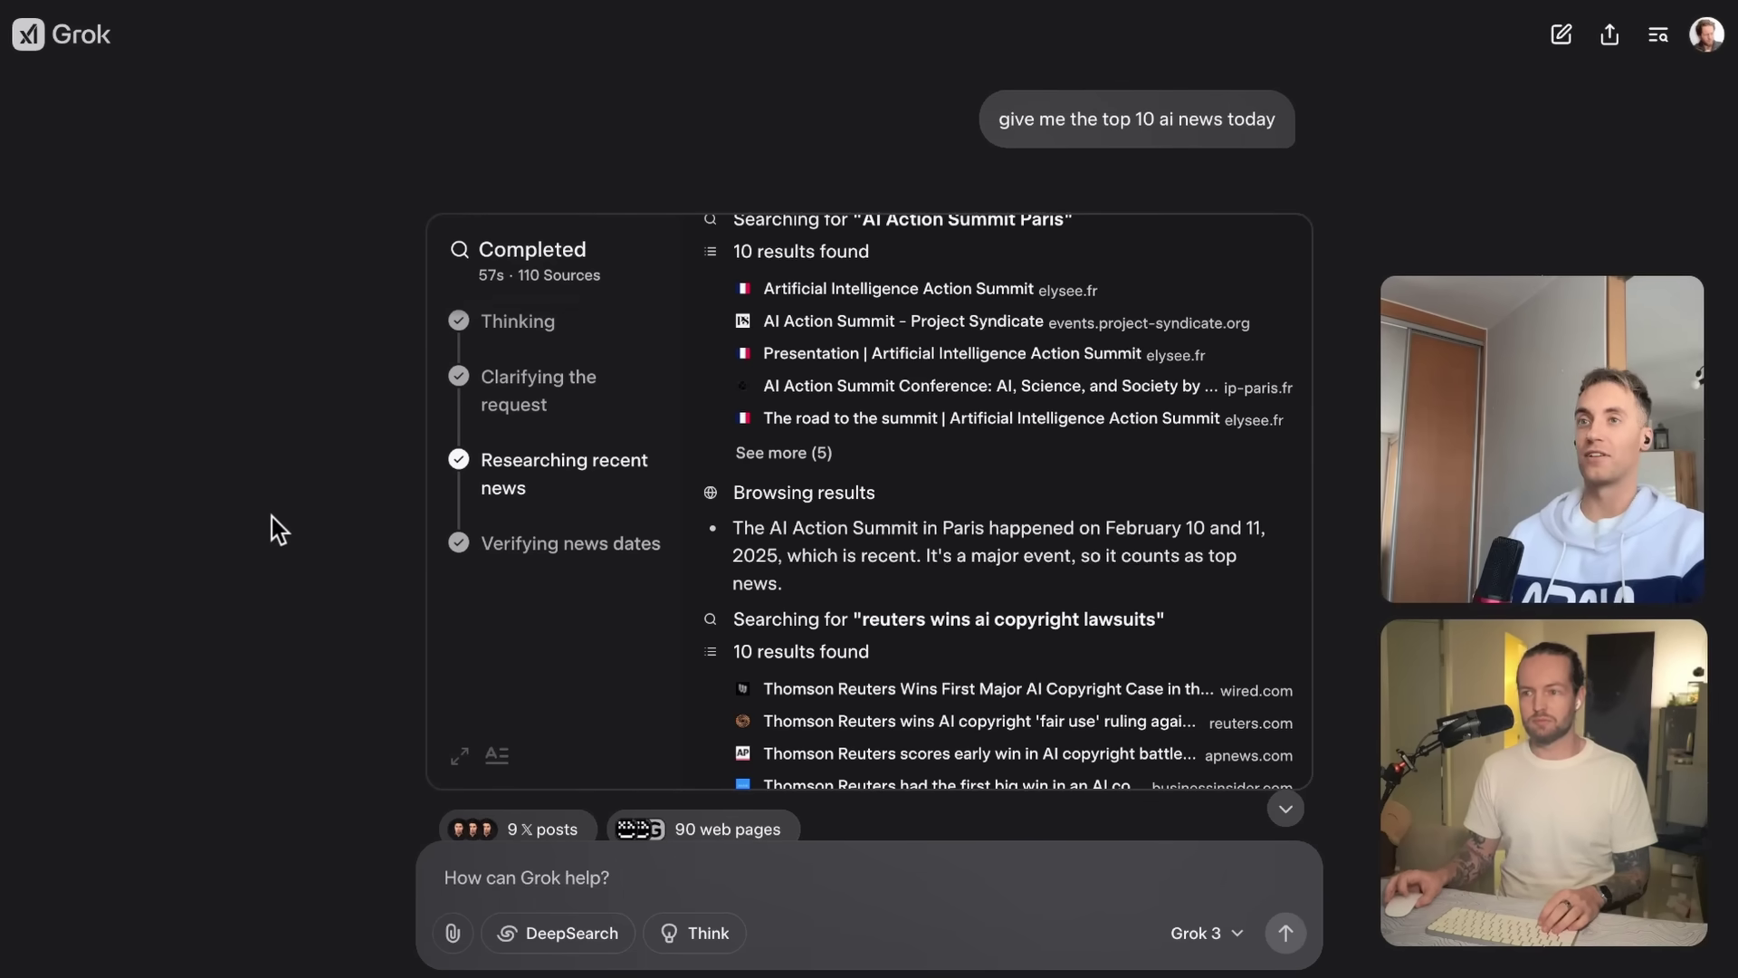
scroll(271, 517, "down", 2)
scroll(272, 525, "up", 2)
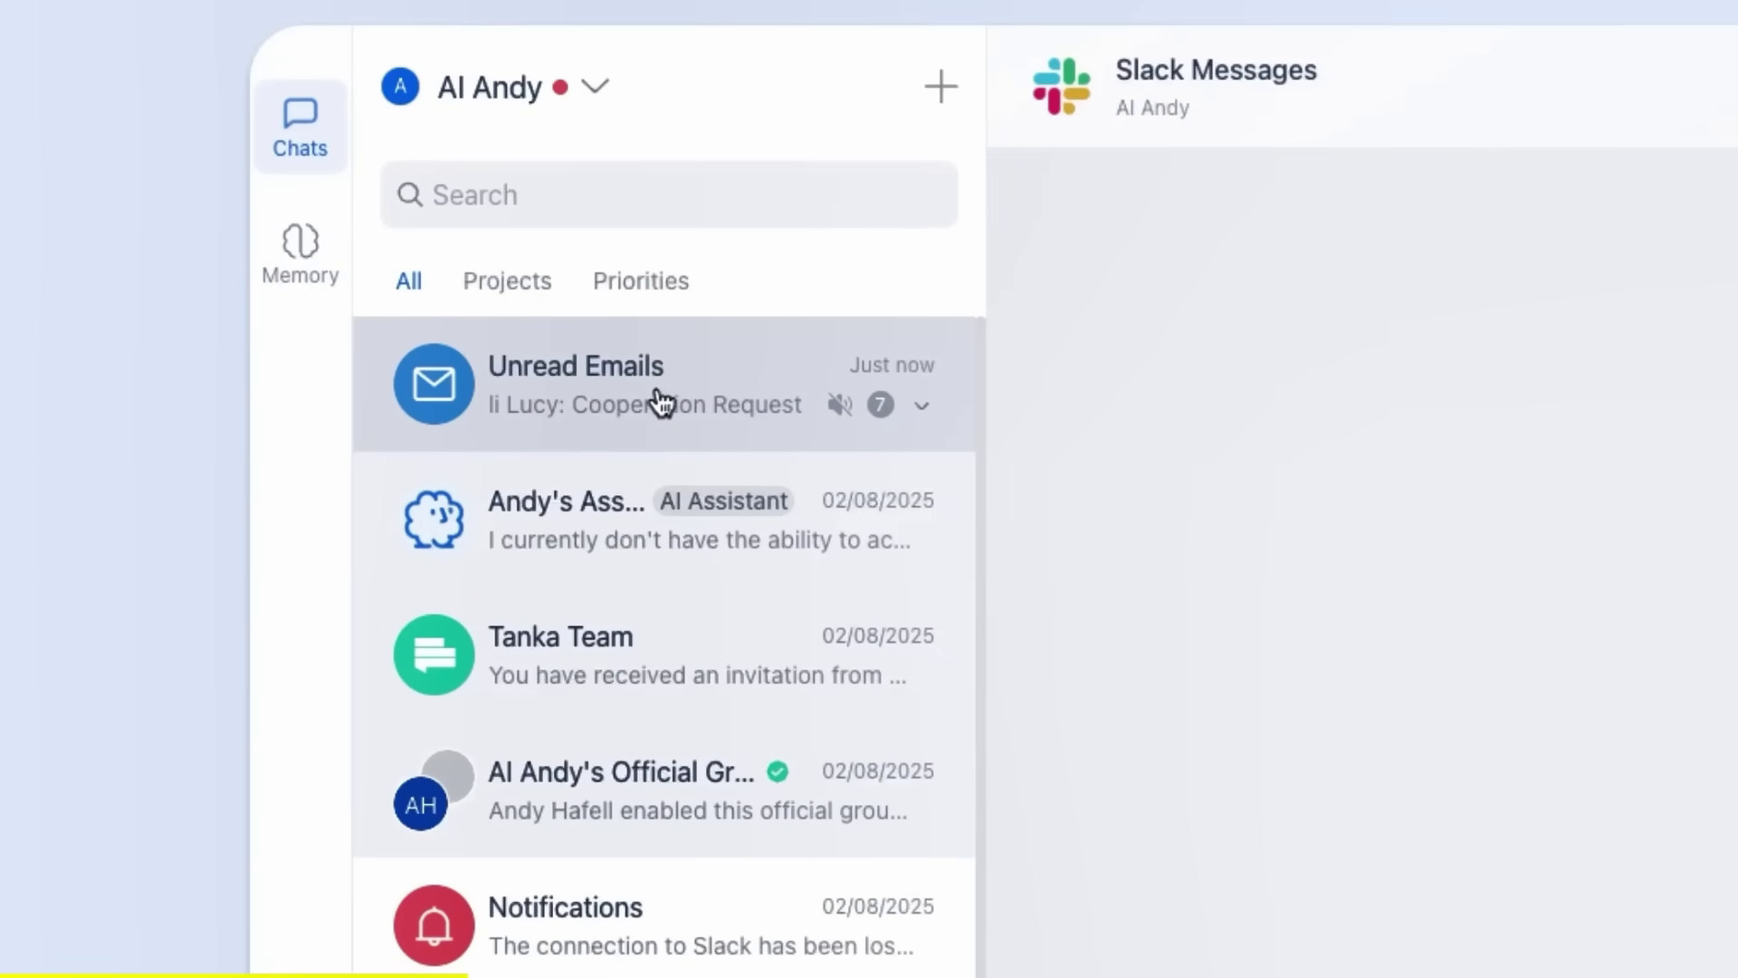
- Reconnect Slack in Slack Messages and have Tanka AI draft a reply confirming 2/27
scroll(658, 401, "down", 1)
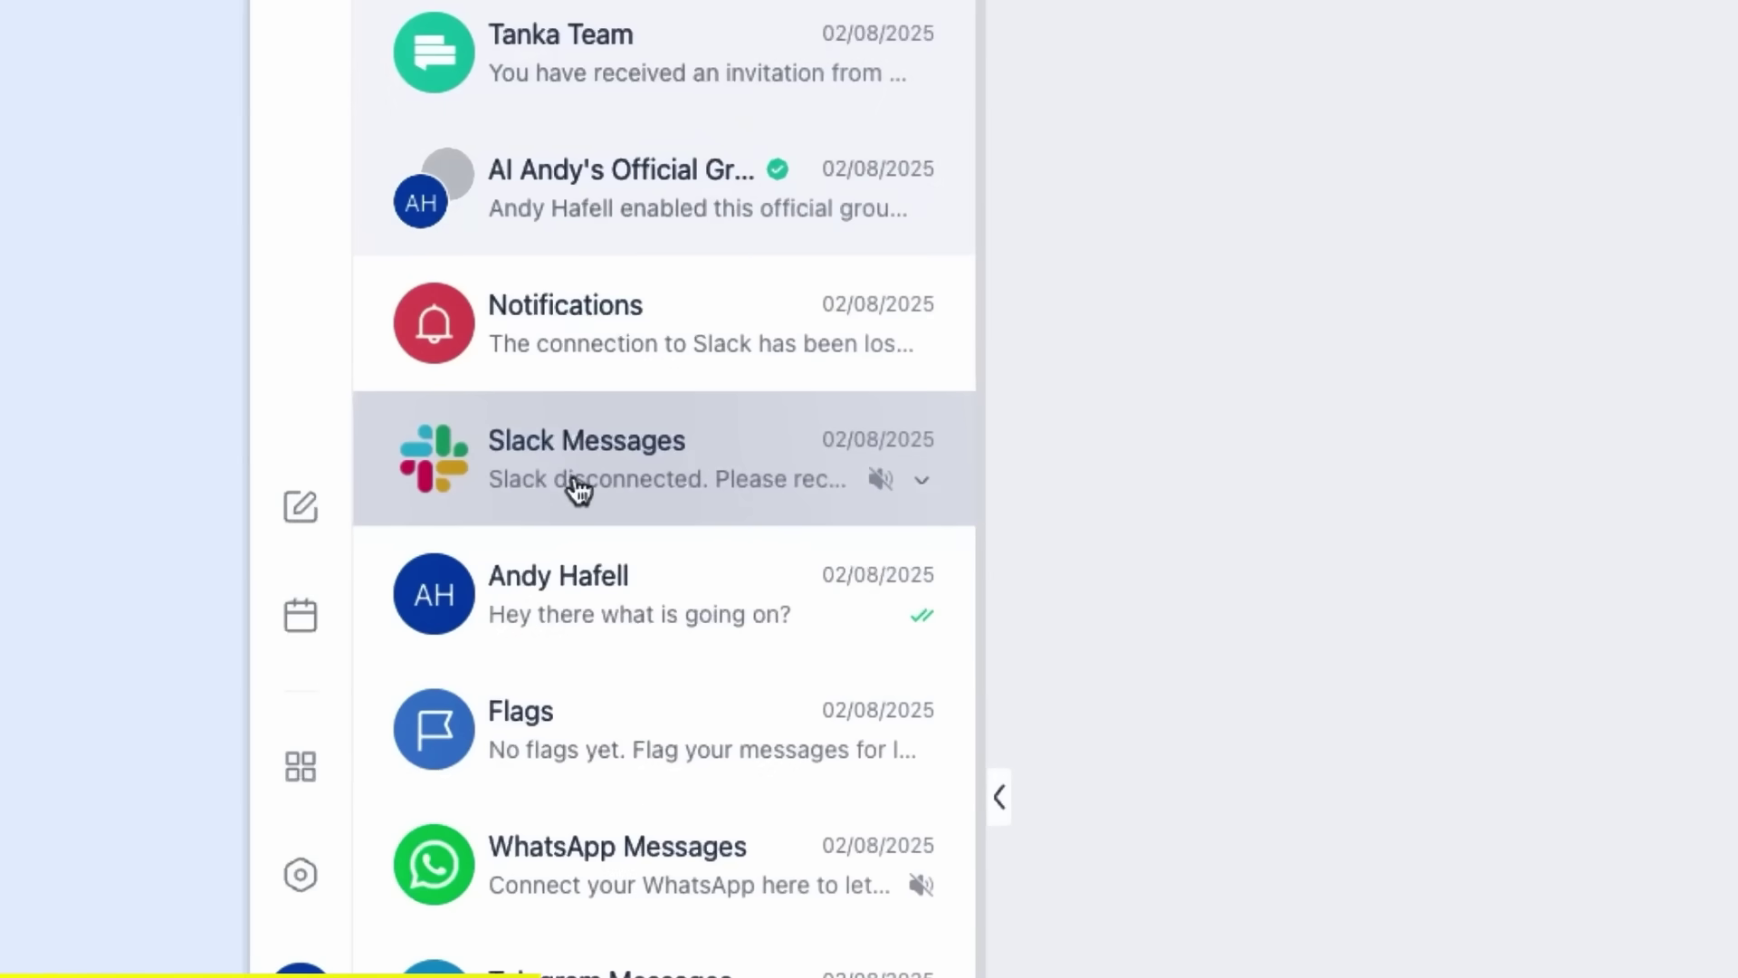
left_click(579, 489)
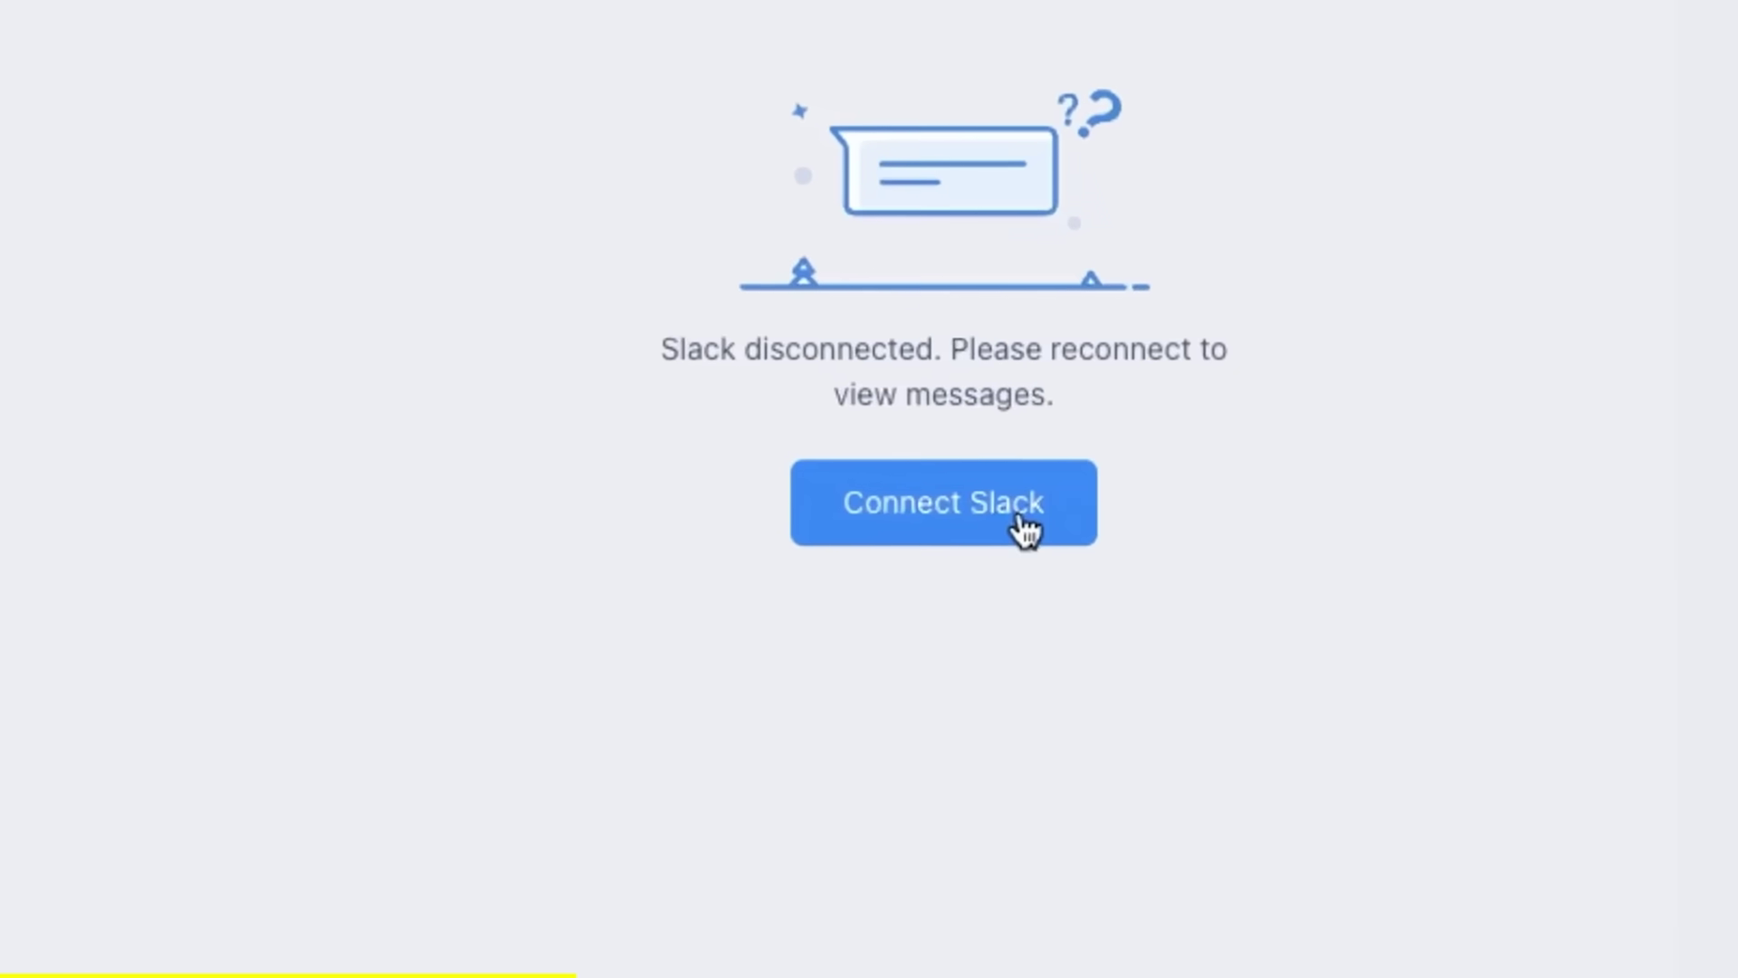
left_click(970, 498)
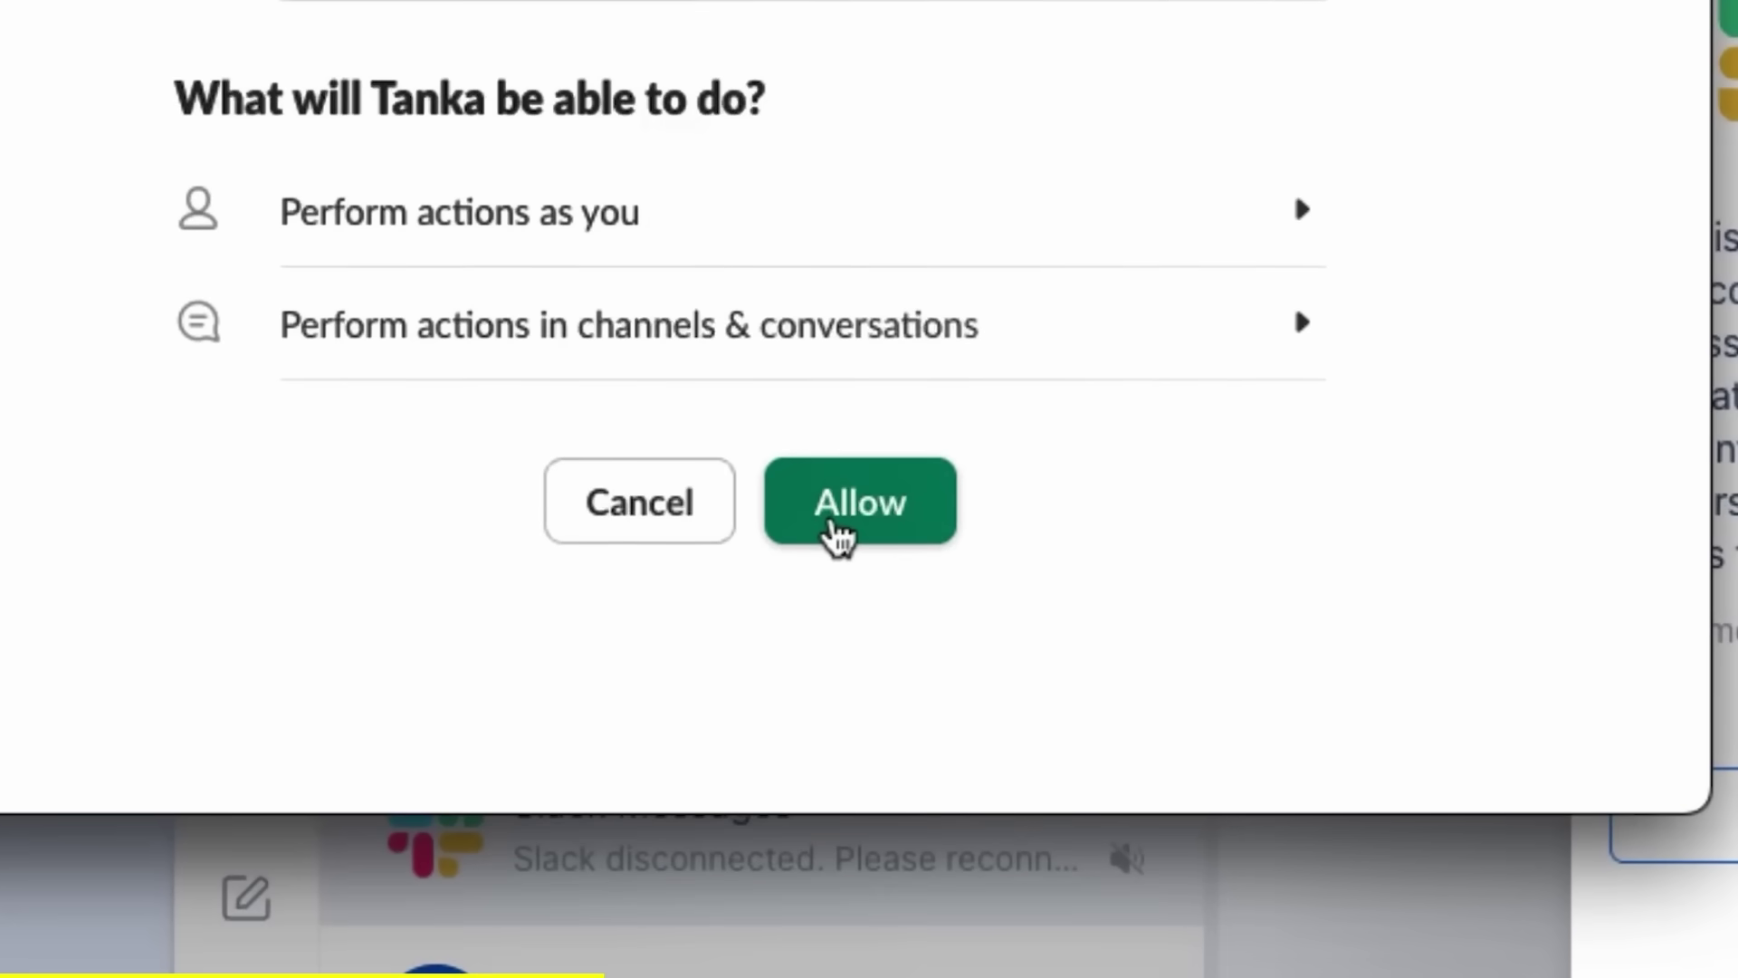
left_click(826, 531)
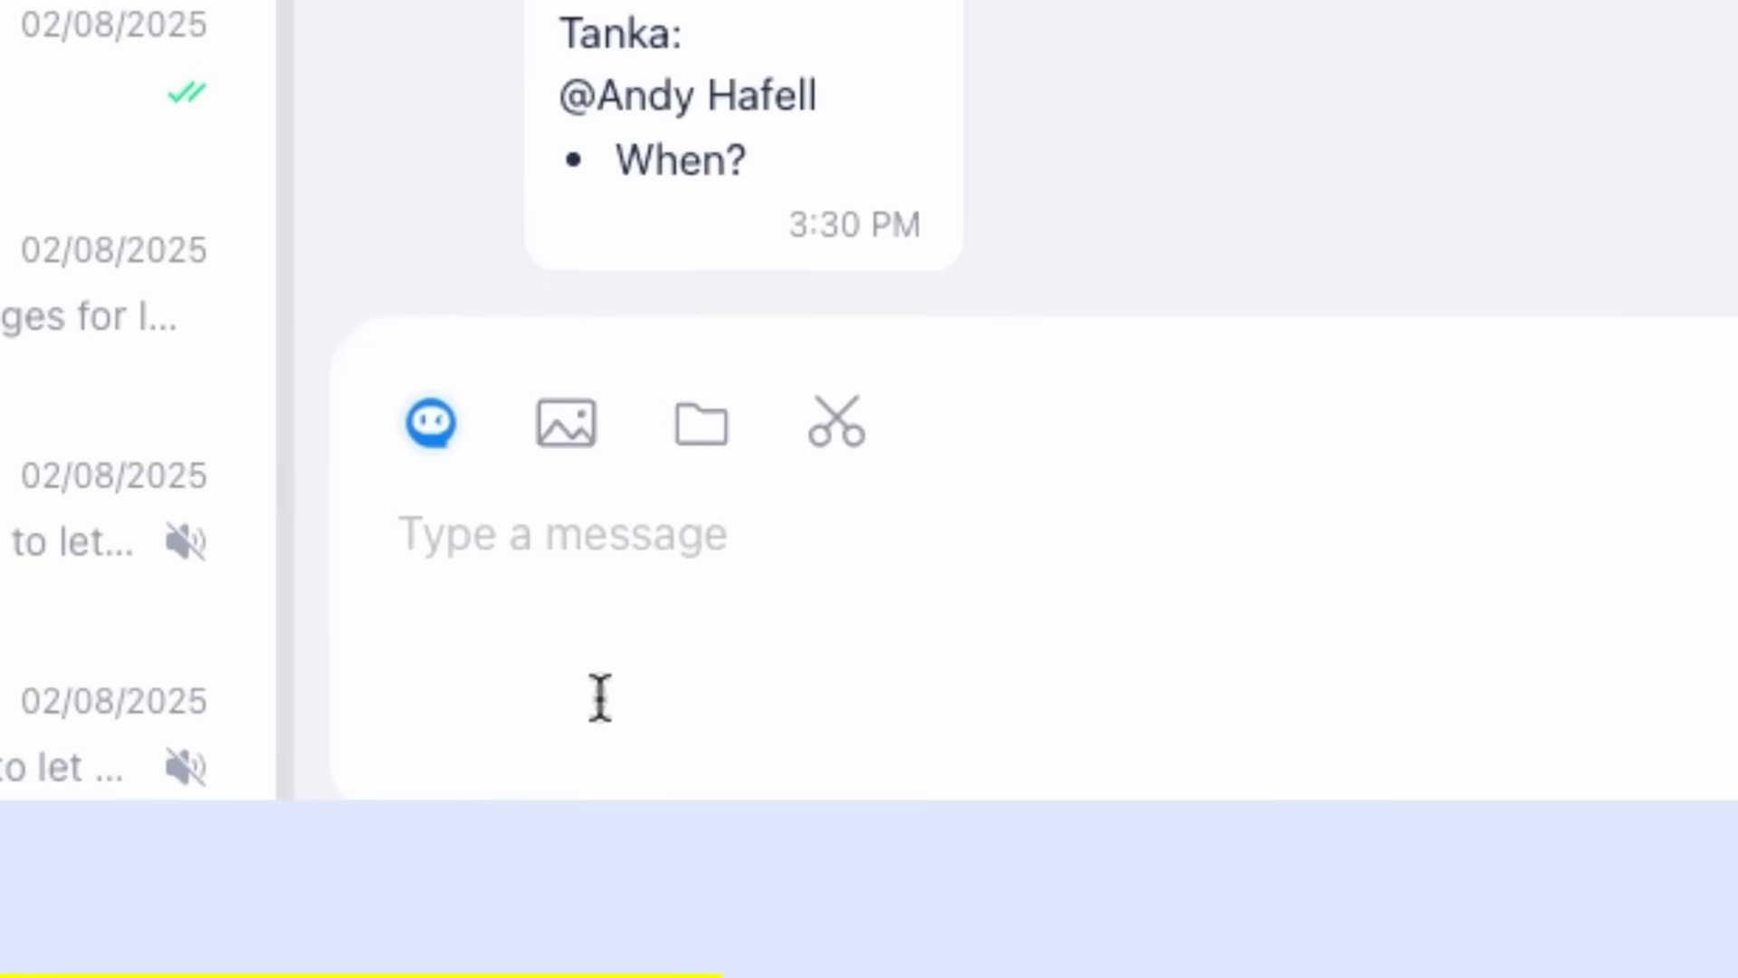
left_click(433, 450)
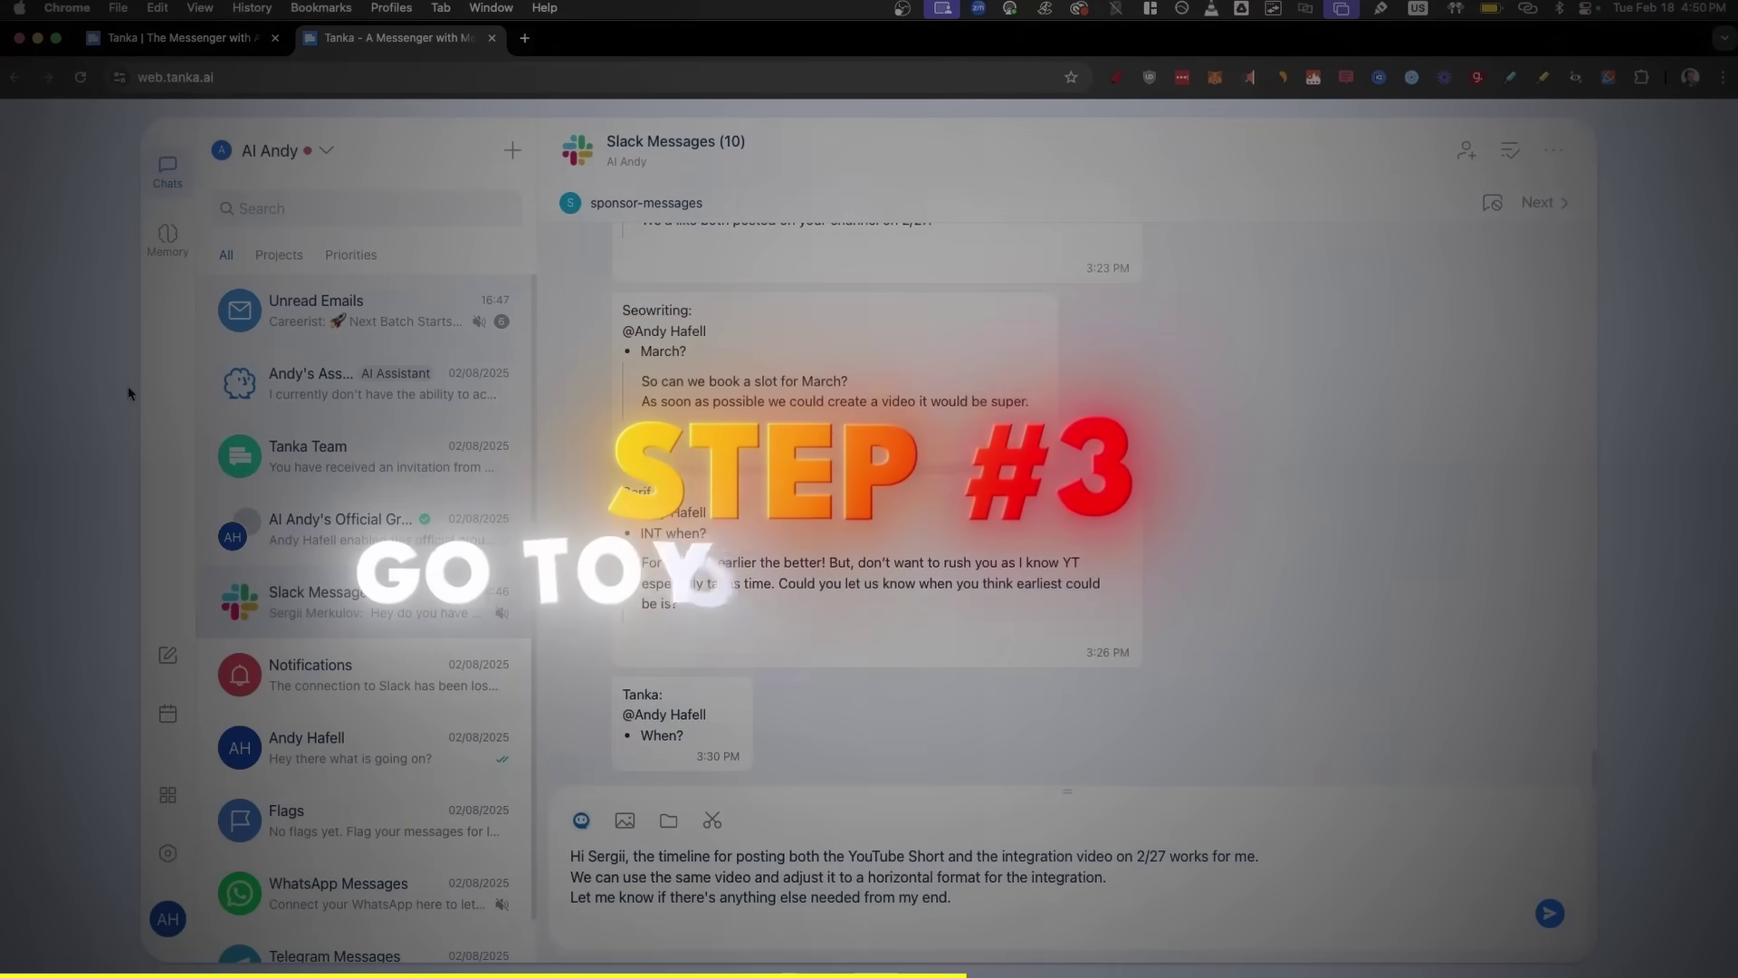
- Ask the AI Assistant for the 5 latest emails, then request 'Show me email number 4'
left_click(310, 383)
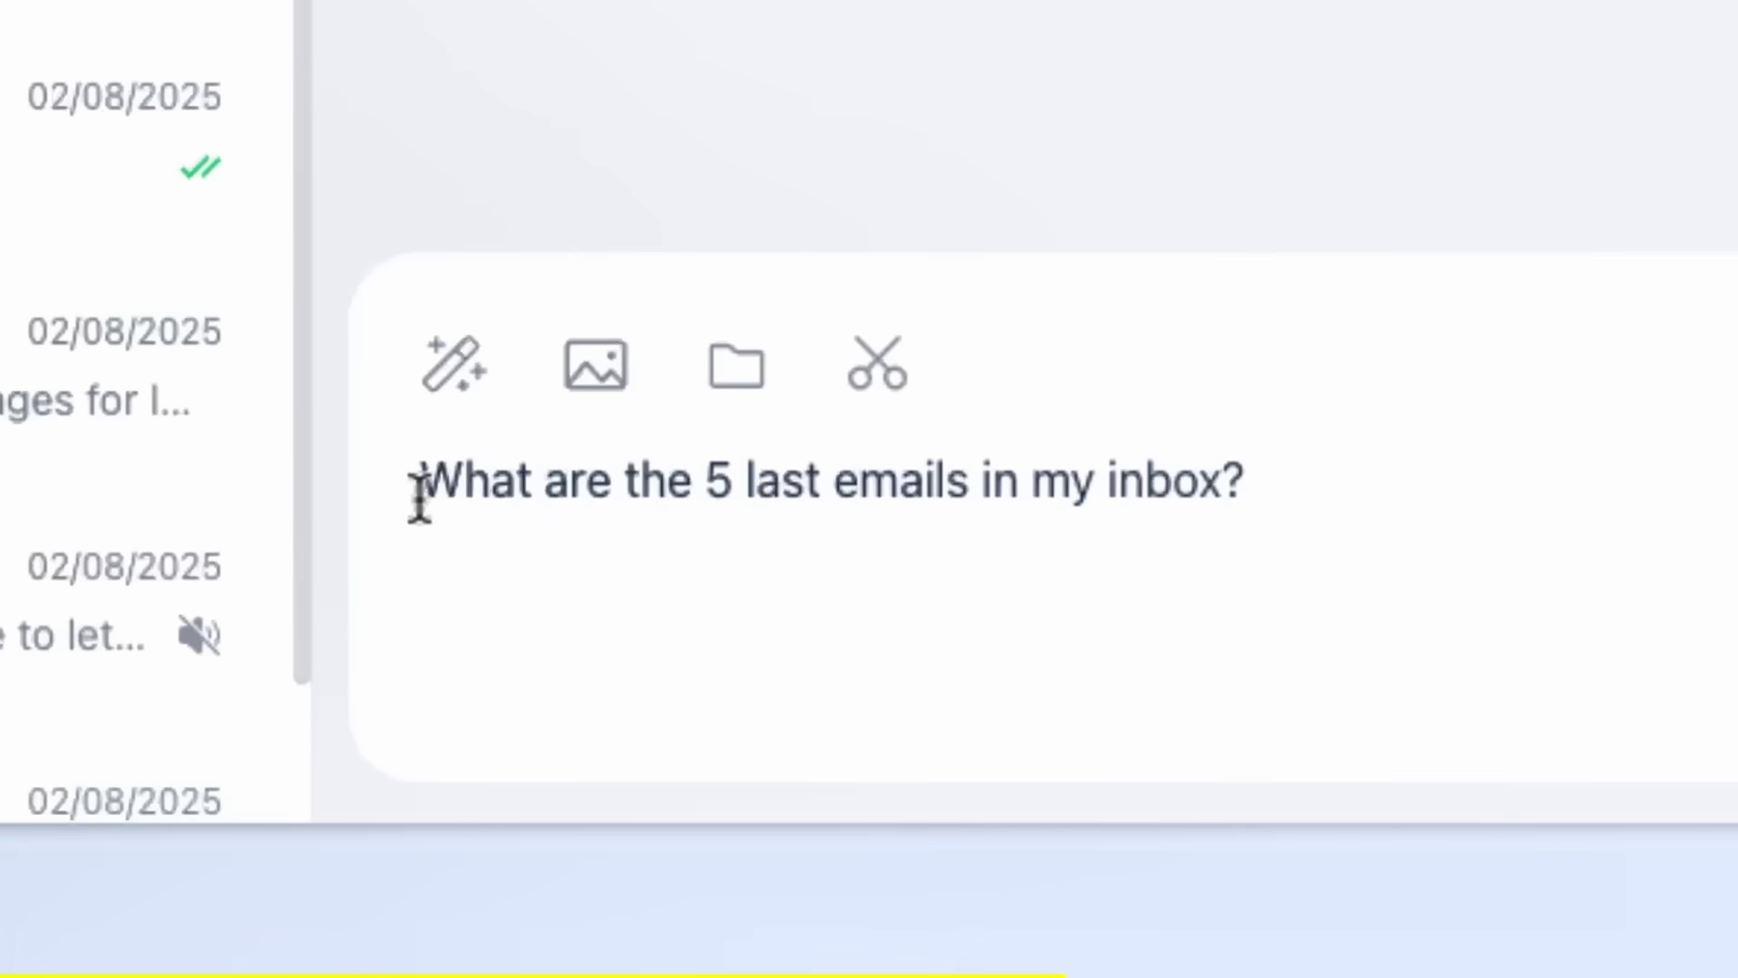
left_click_drag(415, 497, 1296, 508)
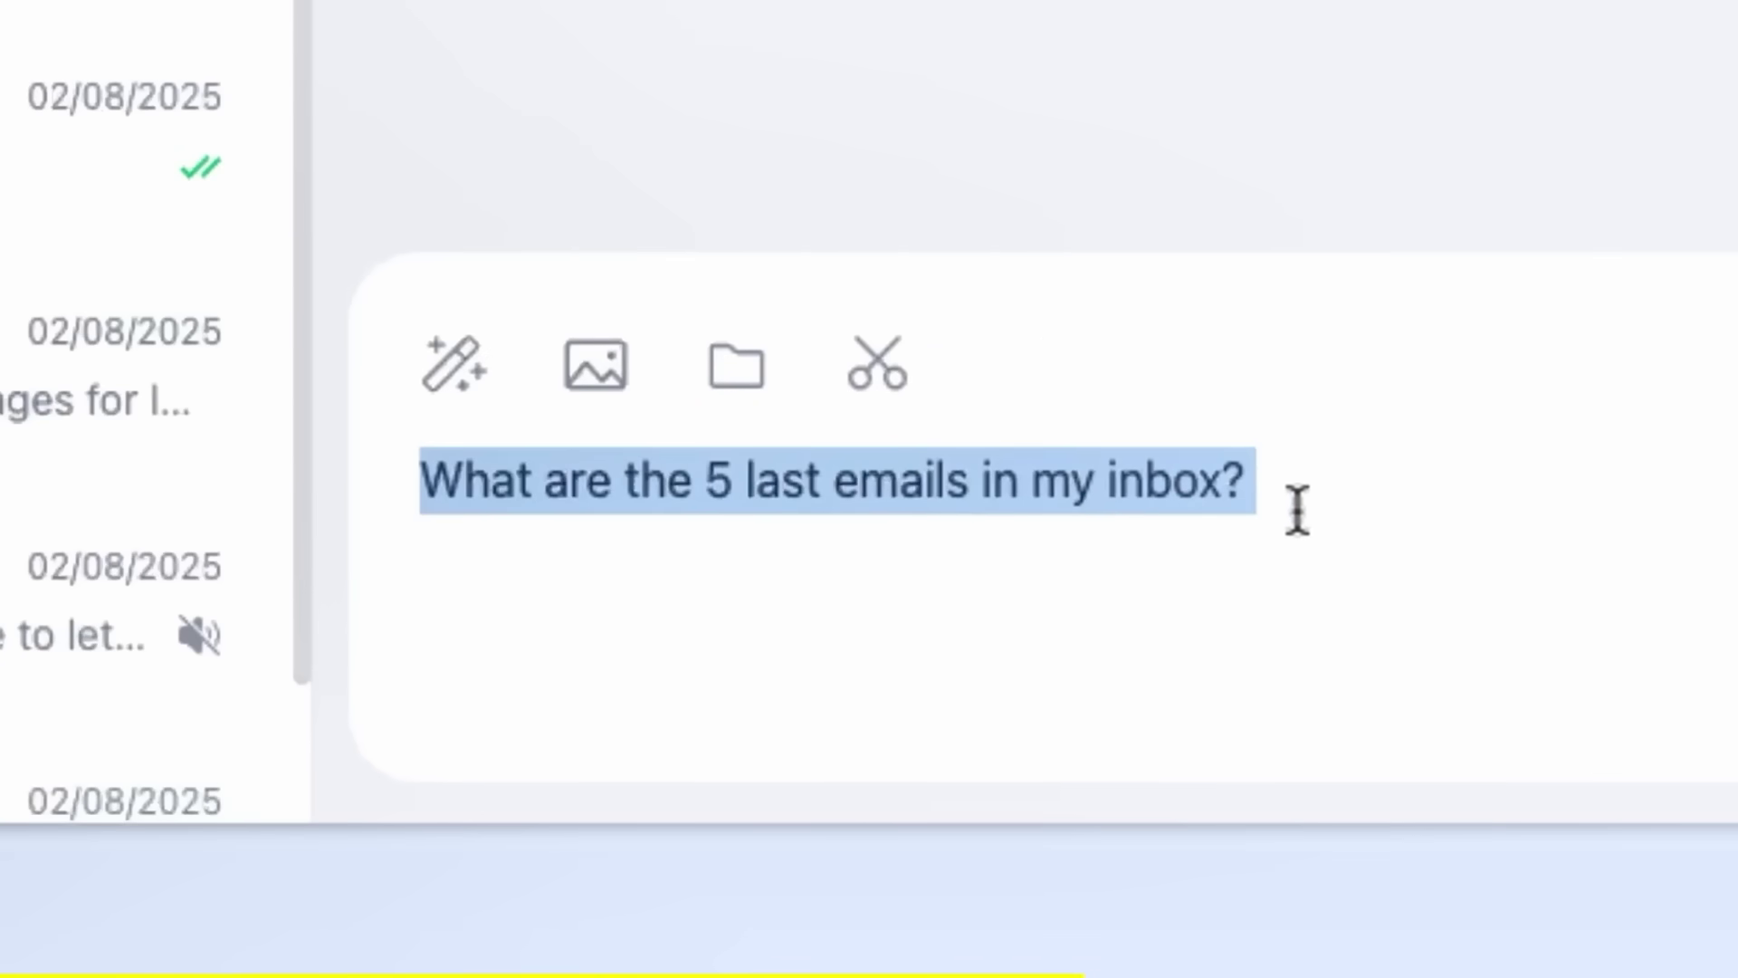
left_click(1538, 510)
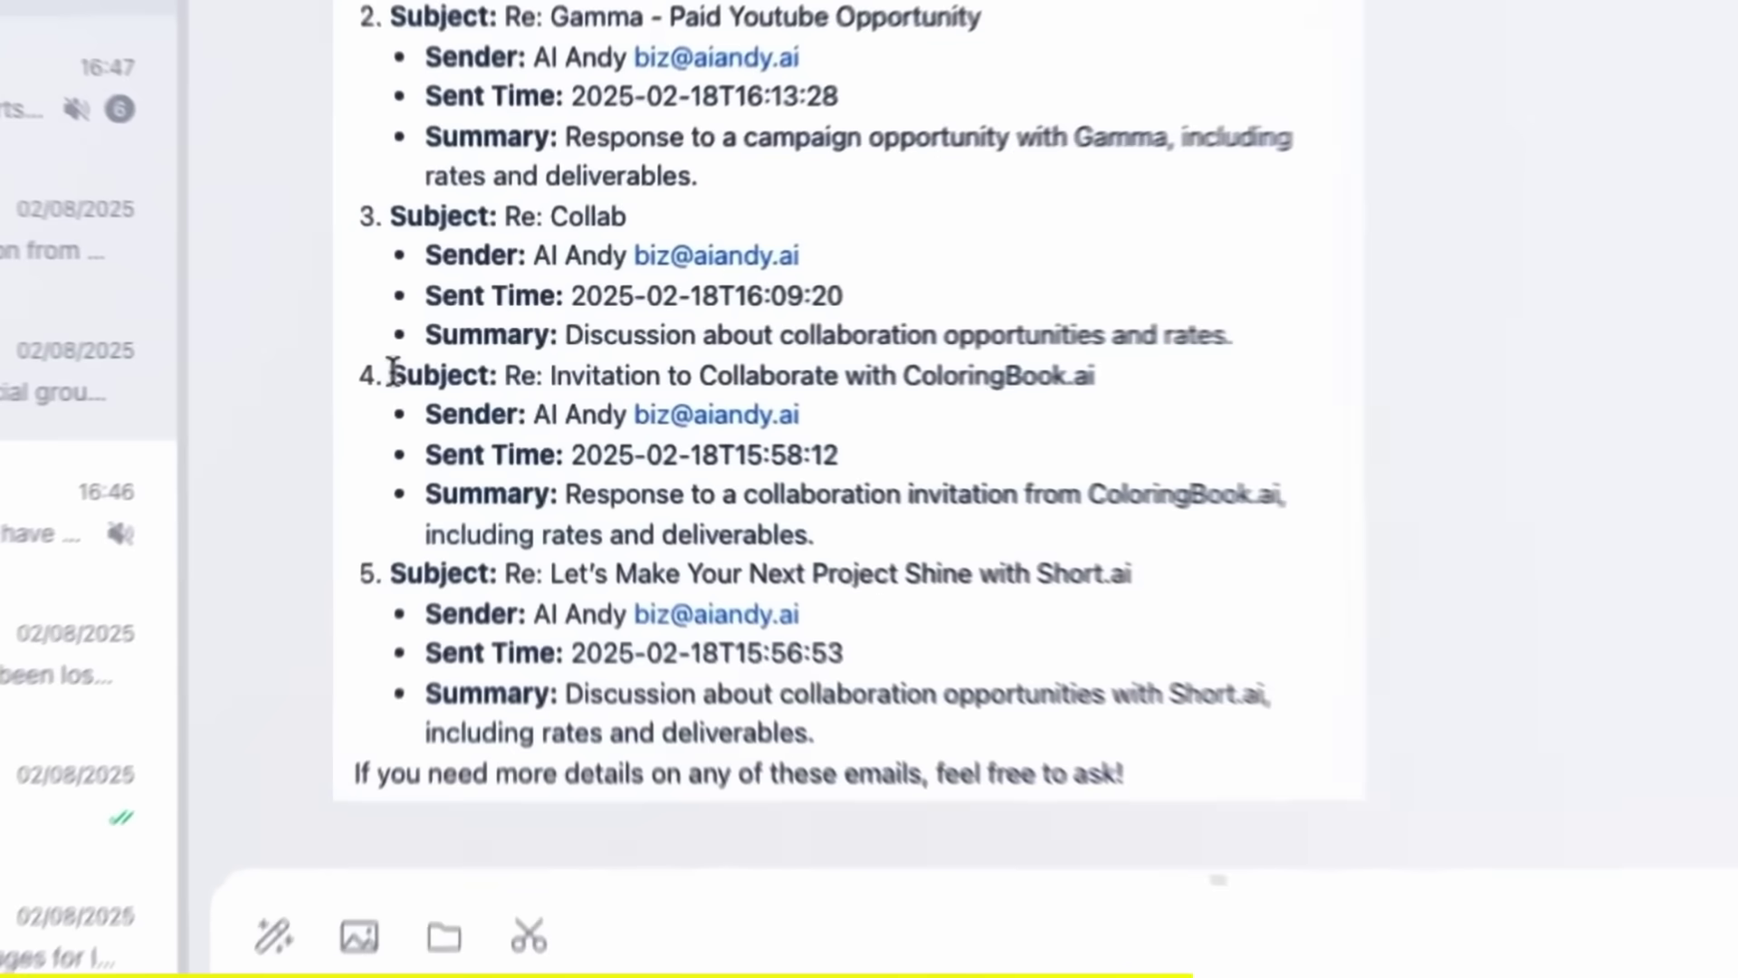
left_click_drag(411, 361, 1095, 452)
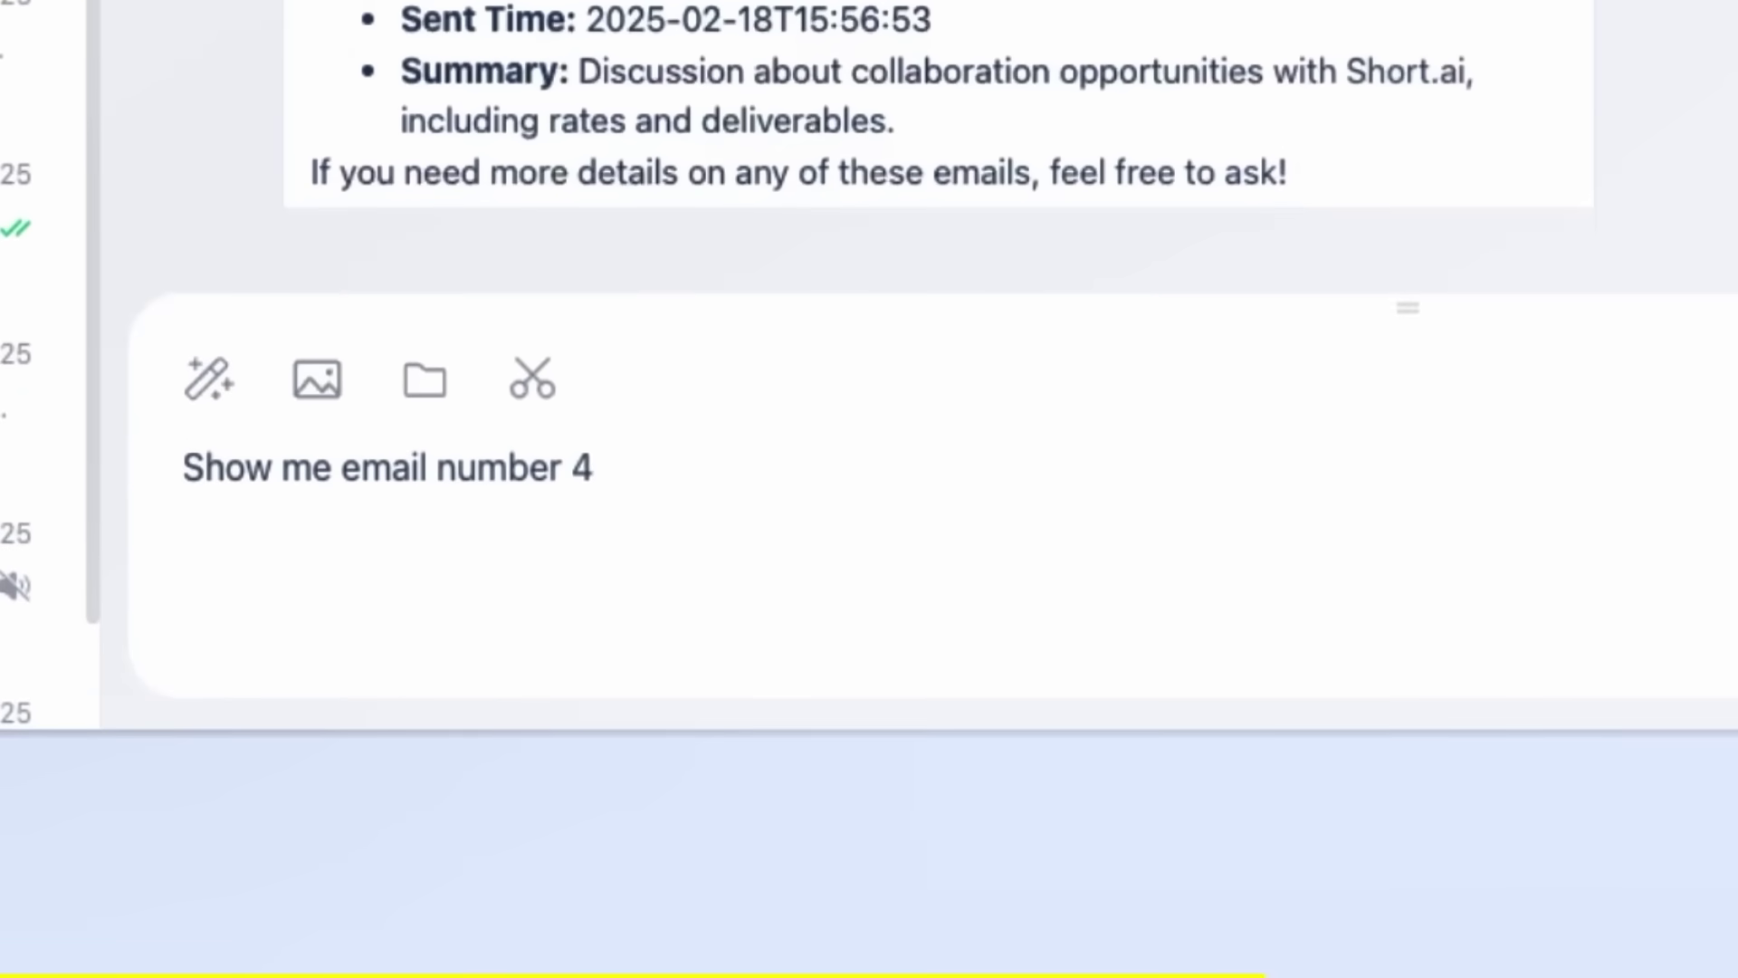
key("Return")
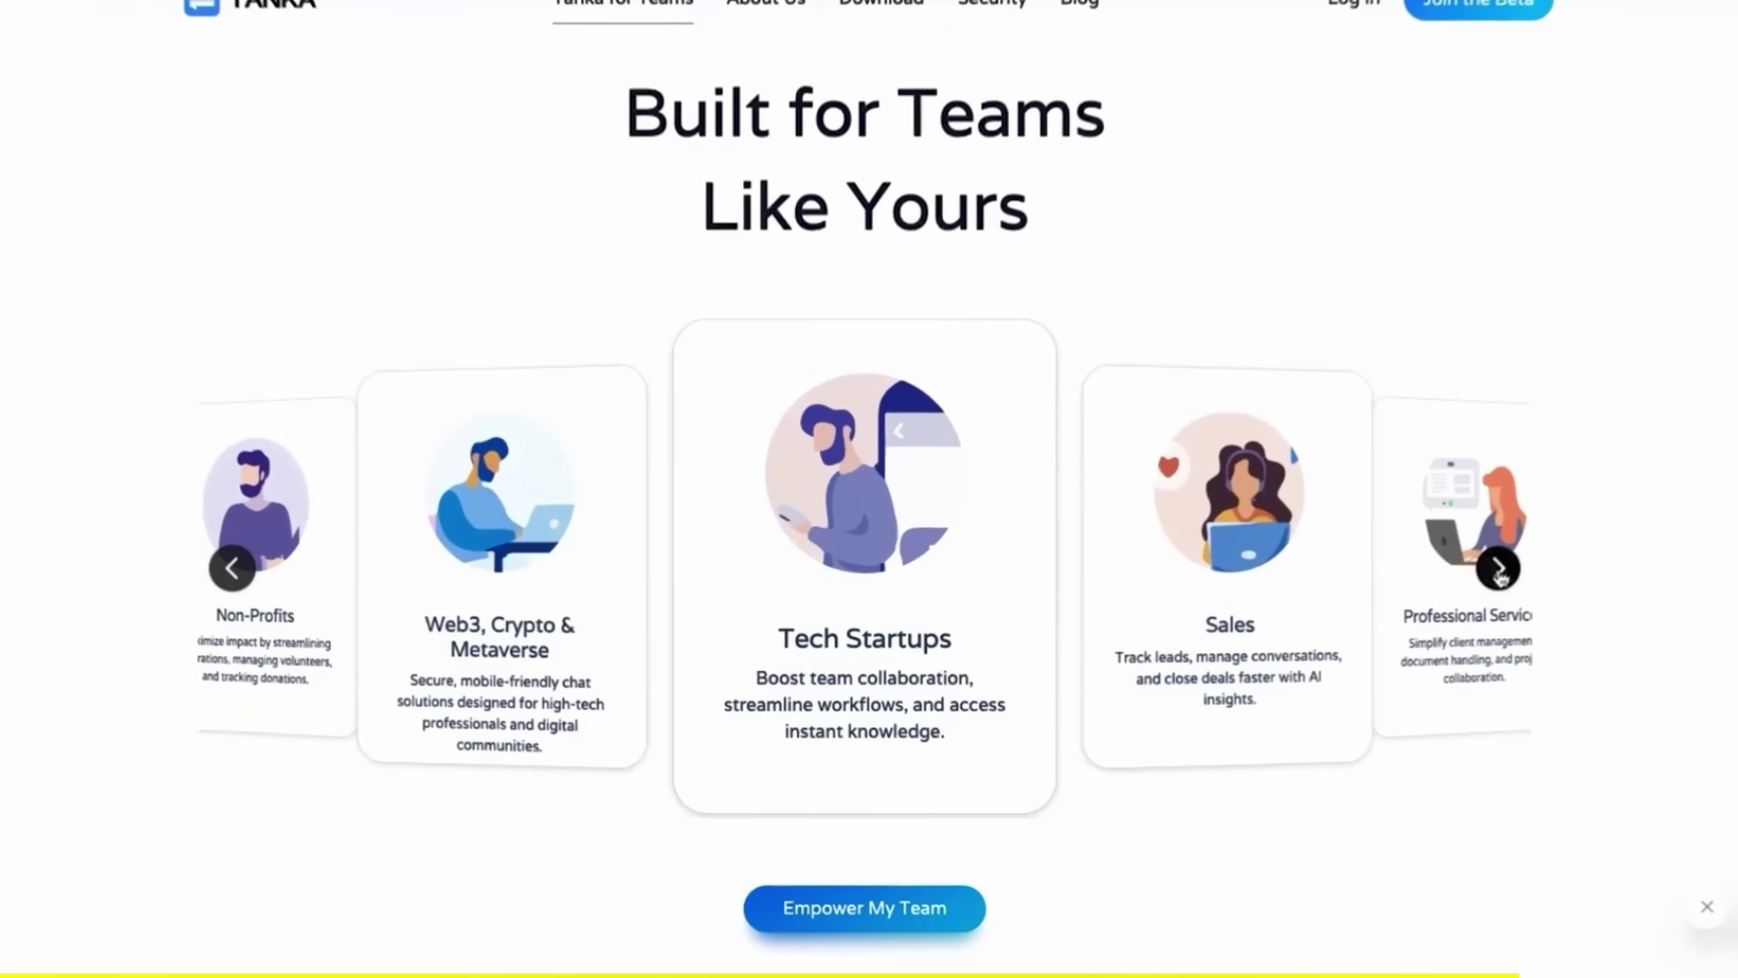
- Advance the Built for Teams carousel three cards to Media & Agencies
left_click(1441, 581)
left_click(1441, 582)
left_click(1571, 539)
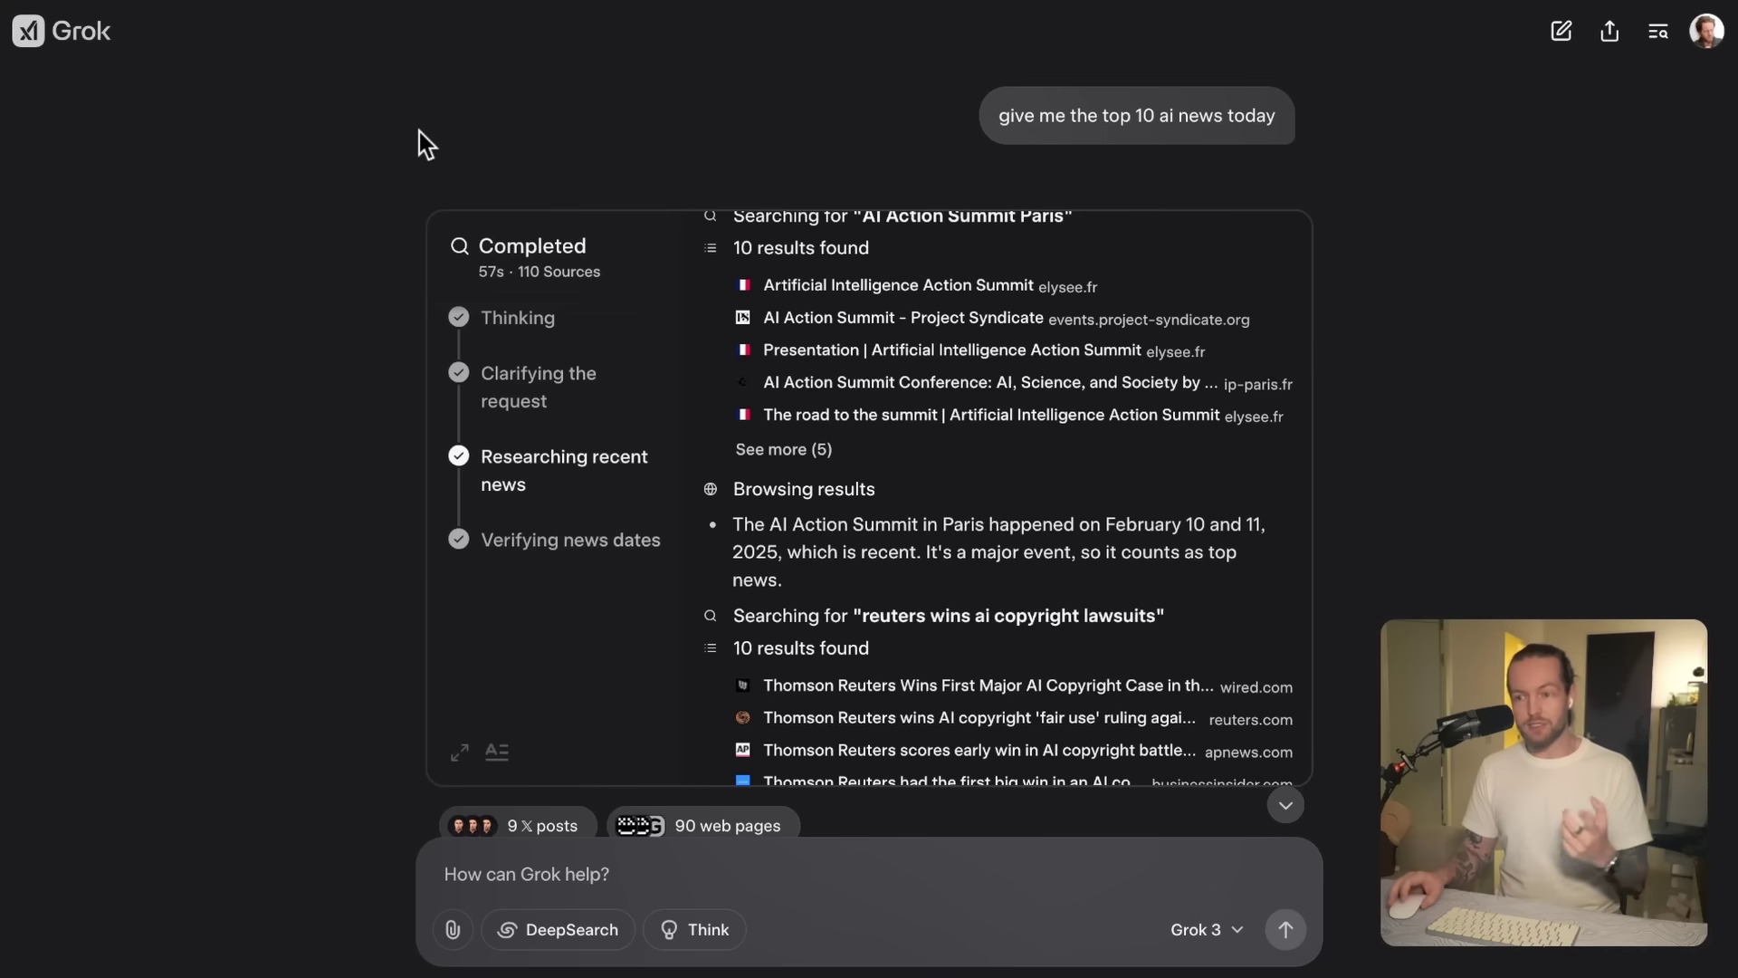
- Scroll through the DeepSearch reasoning steps down to the xAI Grok 3 launch search
scroll(371, 218, "down", 2)
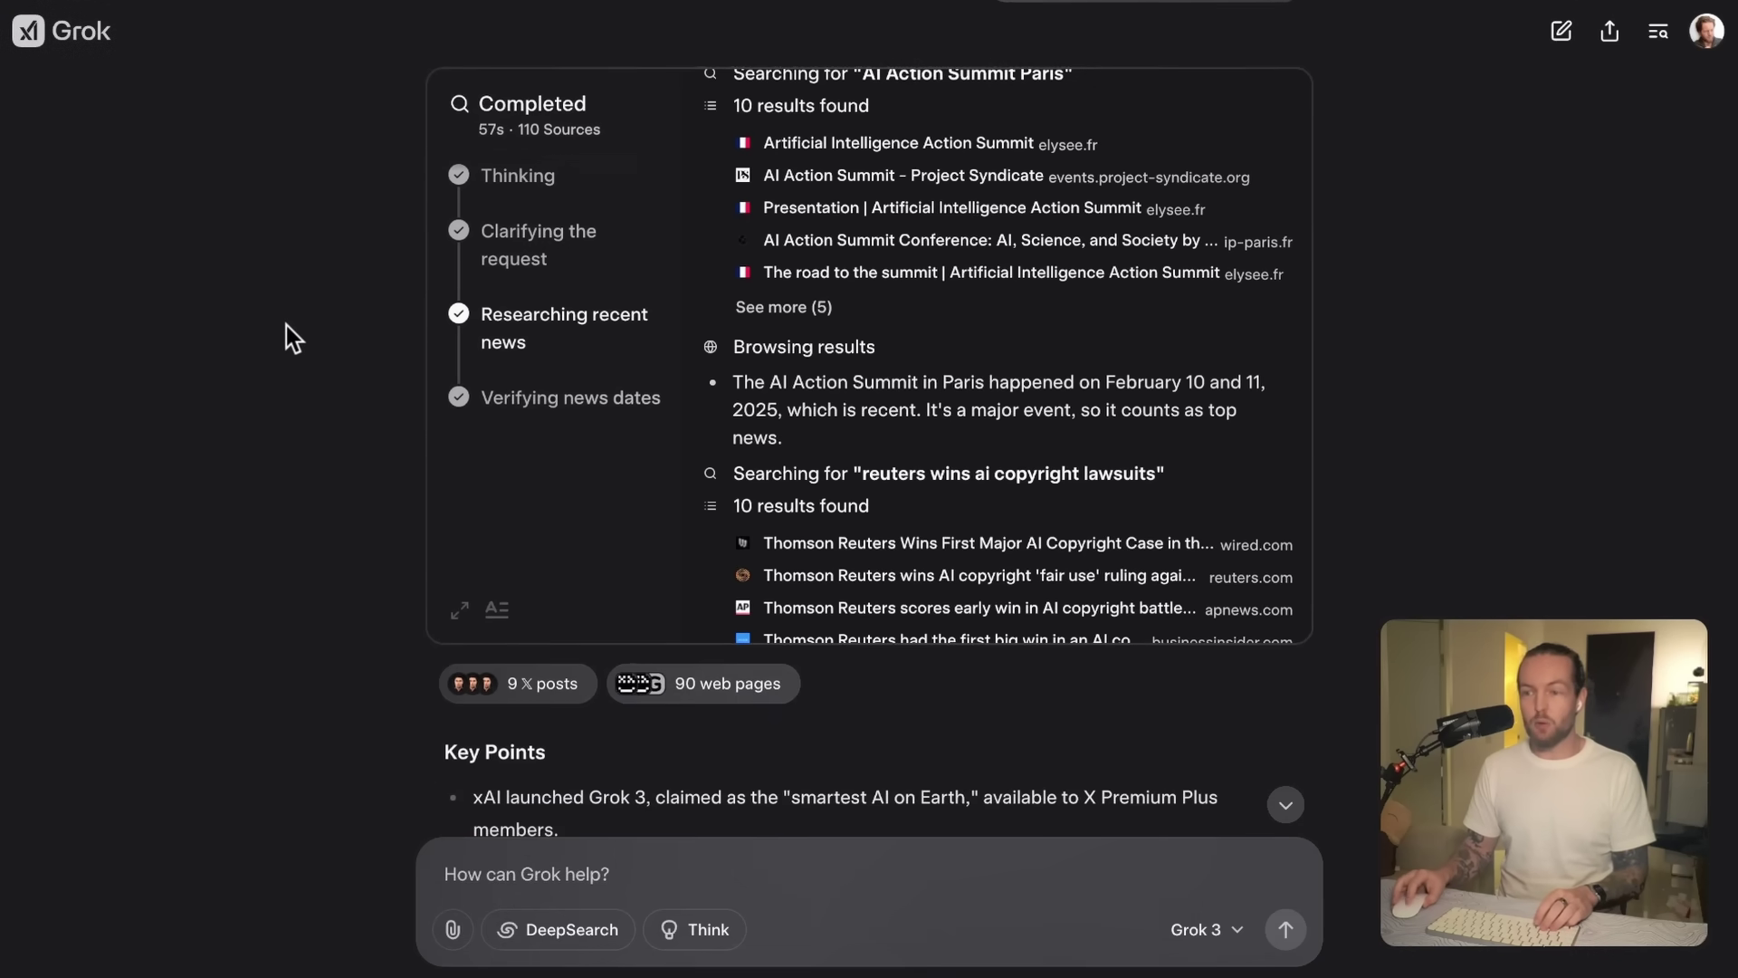
scroll(286, 324, "up", 2)
scroll(286, 324, "down", 1)
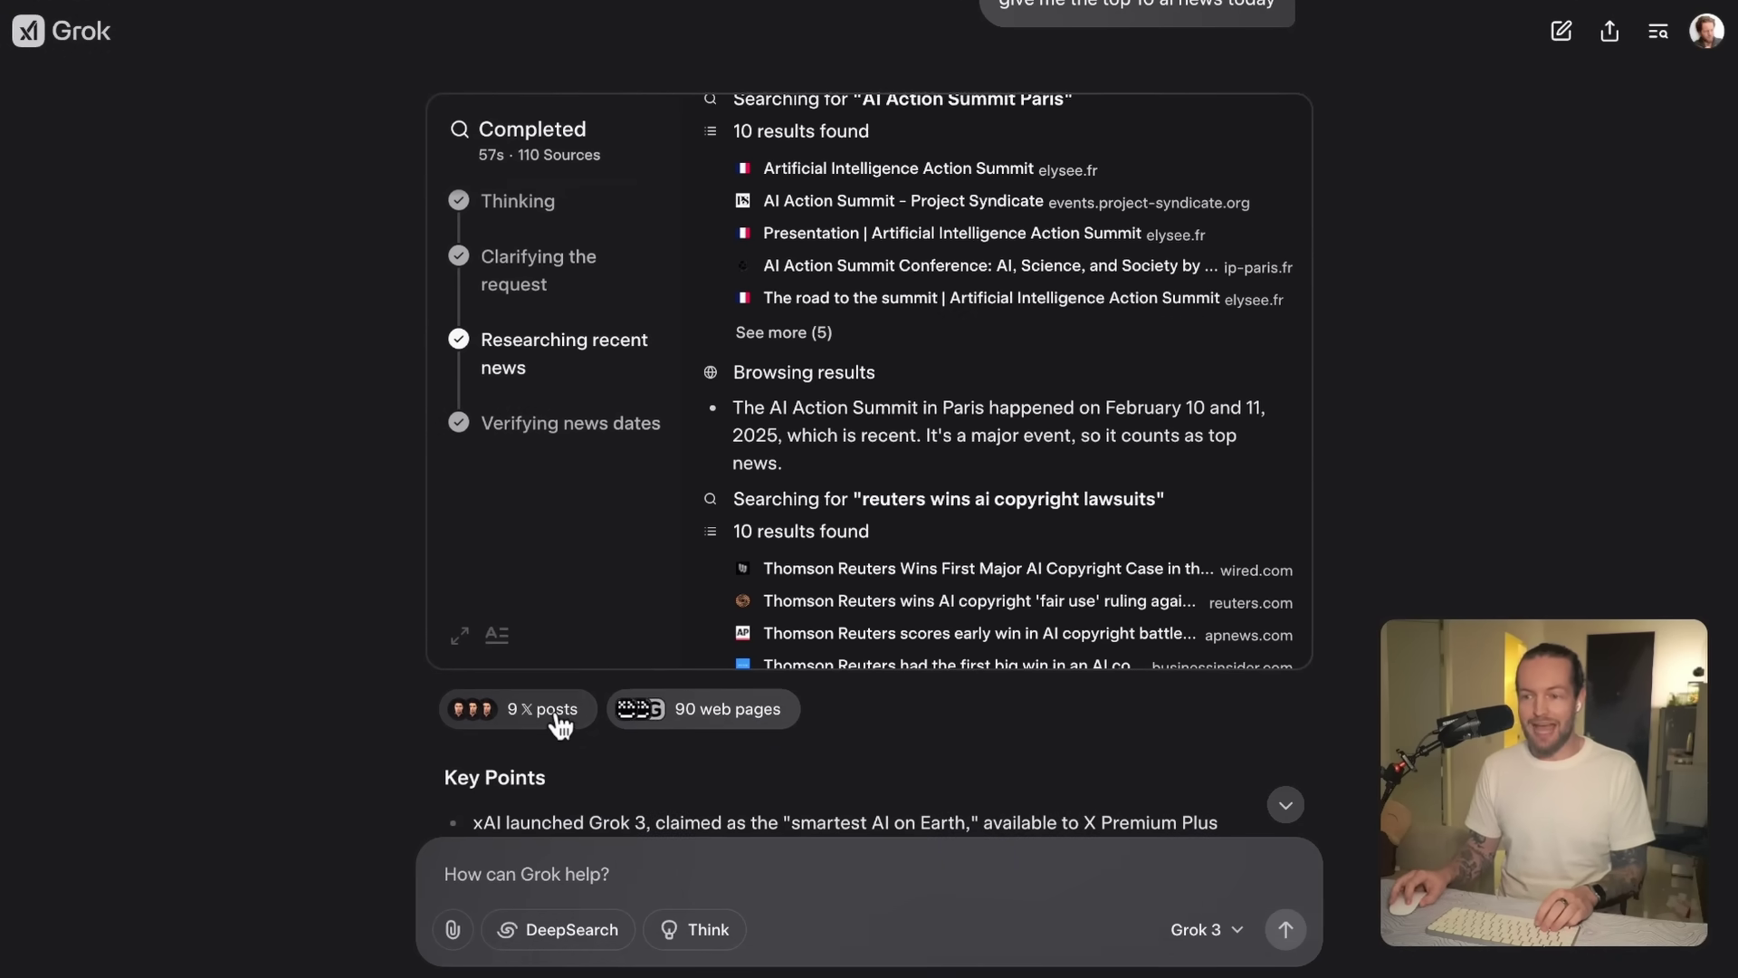
scroll(814, 452, "up", 2)
scroll(1392, 128, "up", 1)
scroll(1086, 89, "up", 1)
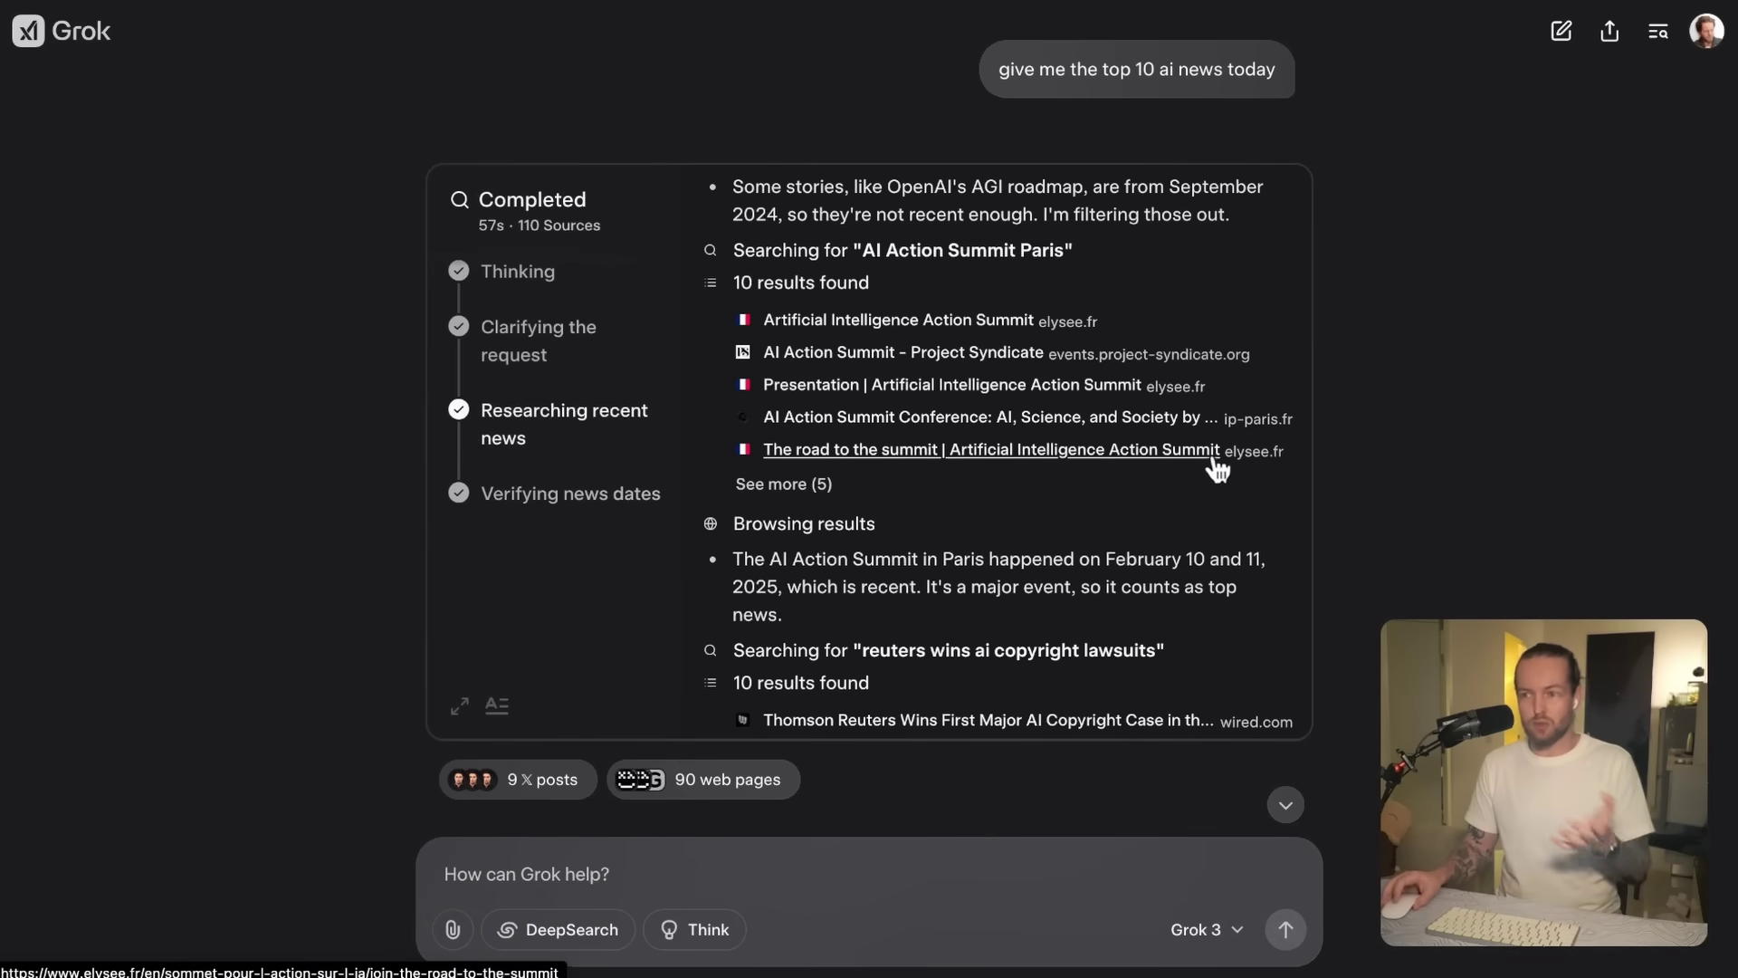
scroll(1260, 377, "up", 15)
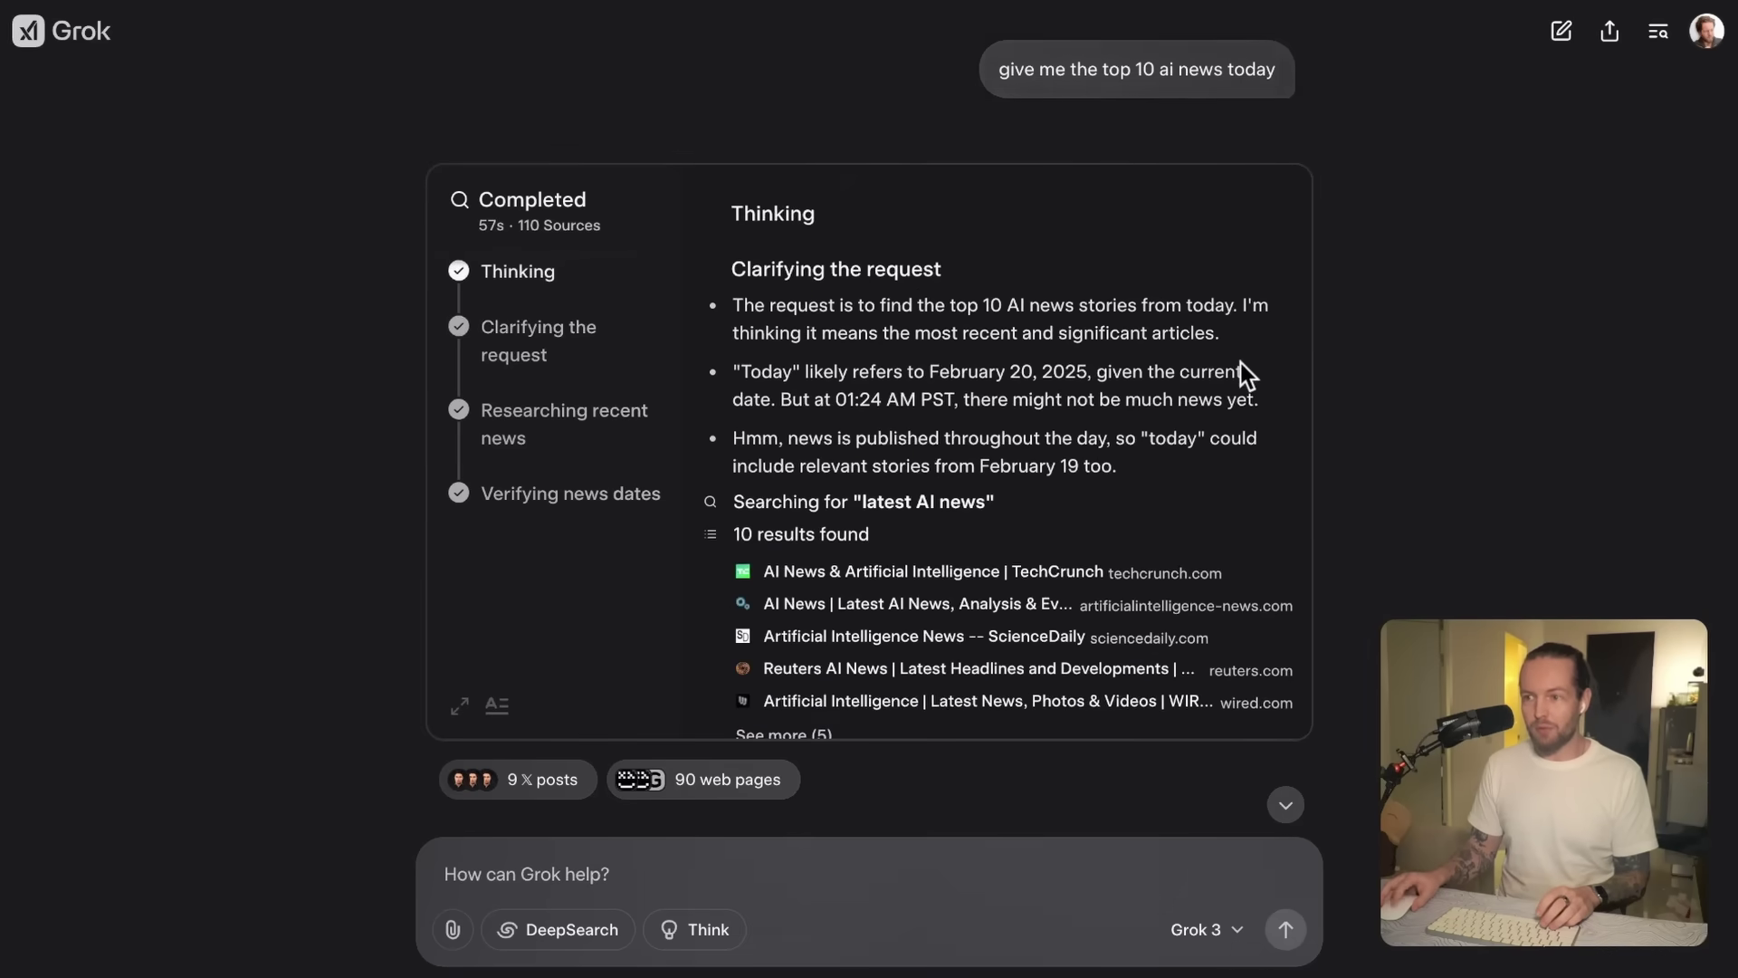
scroll(1394, 404, "down", 1)
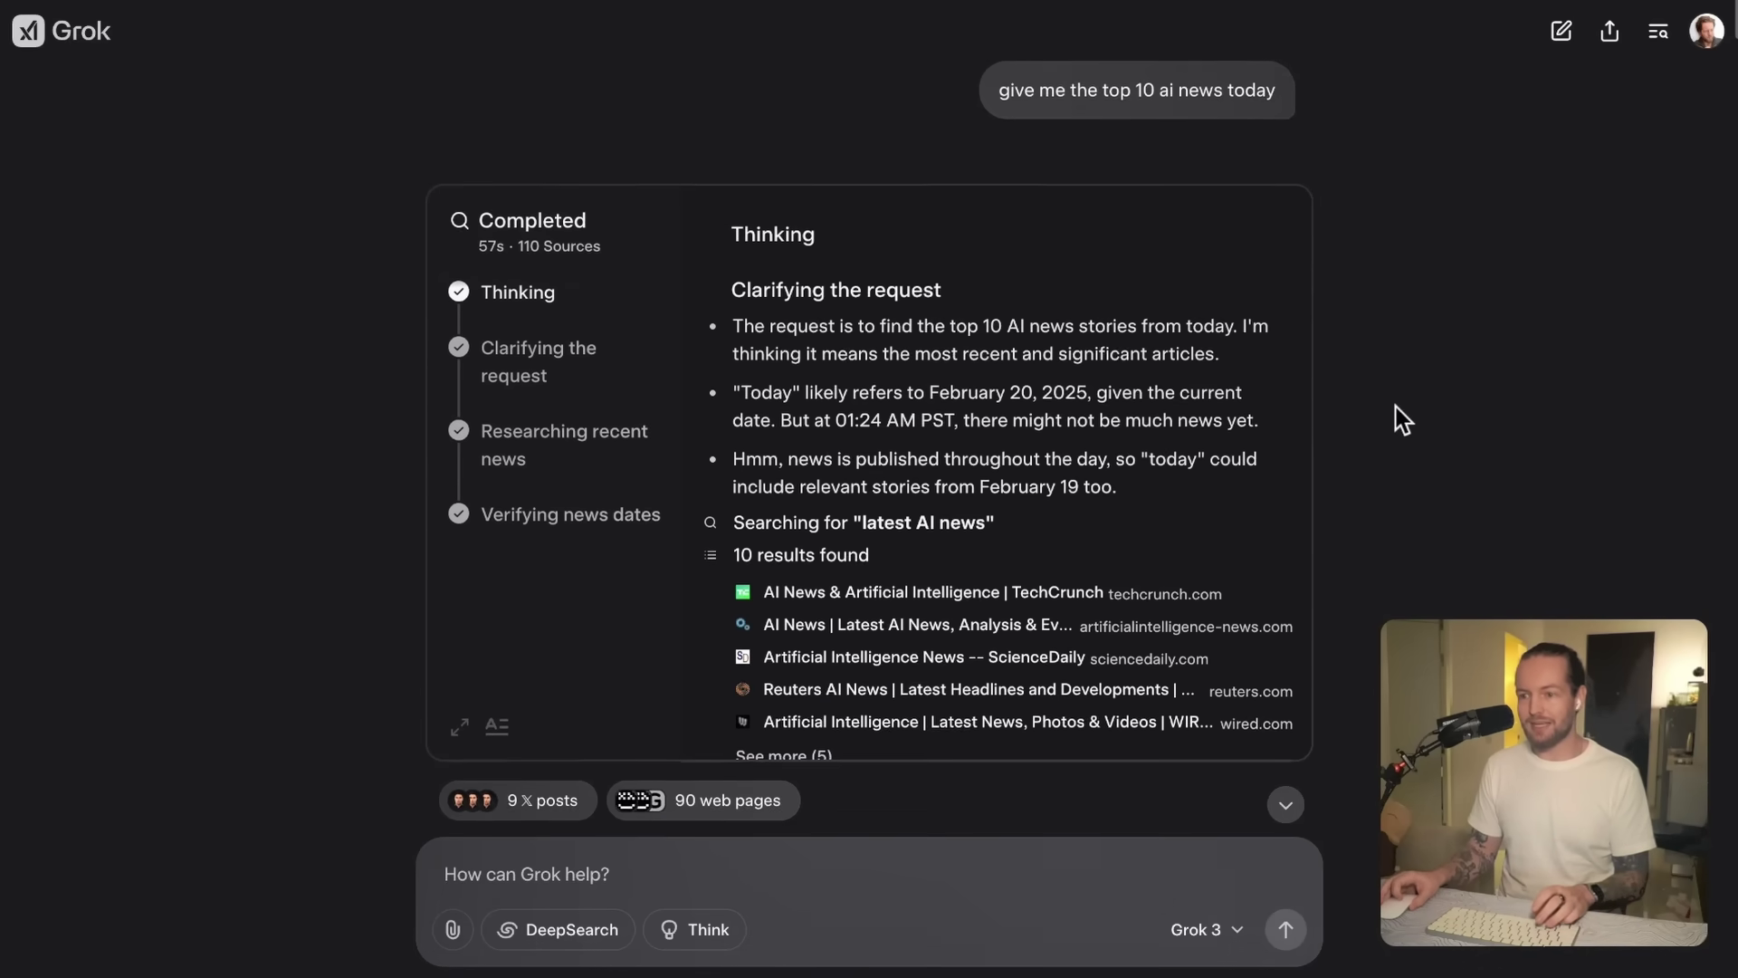
scroll(1196, 471, "down", 4)
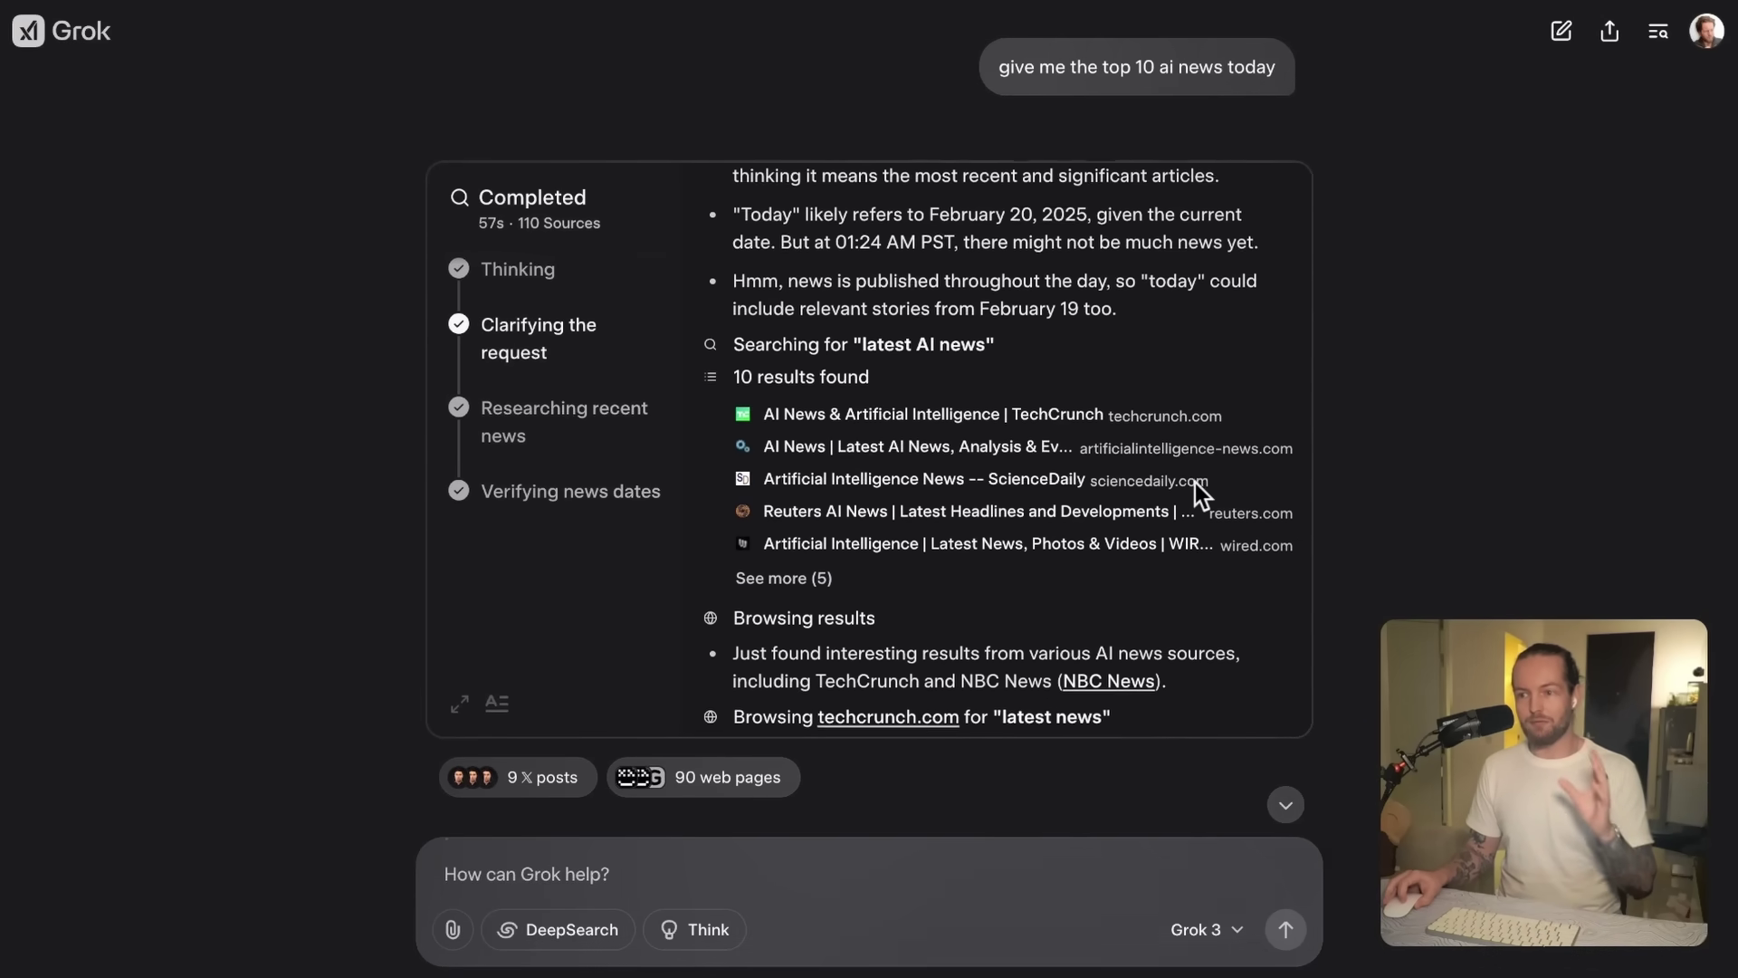
scroll(1195, 482, "down", 2)
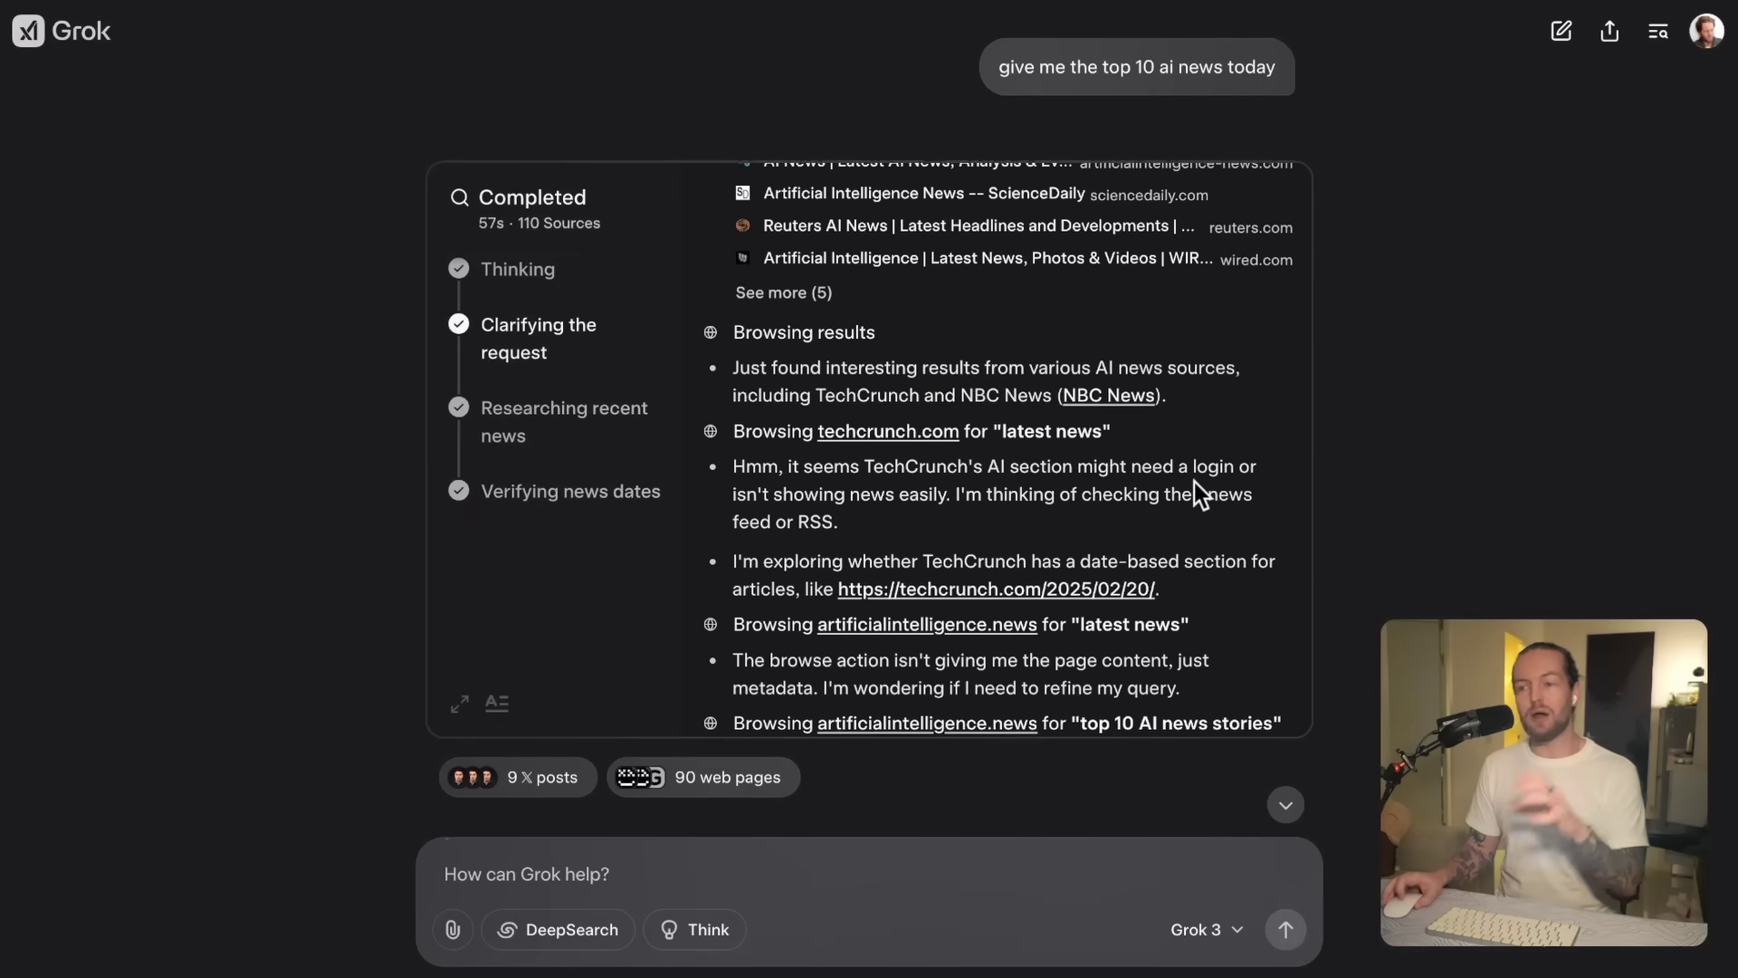
scroll(1193, 481, "down", 4)
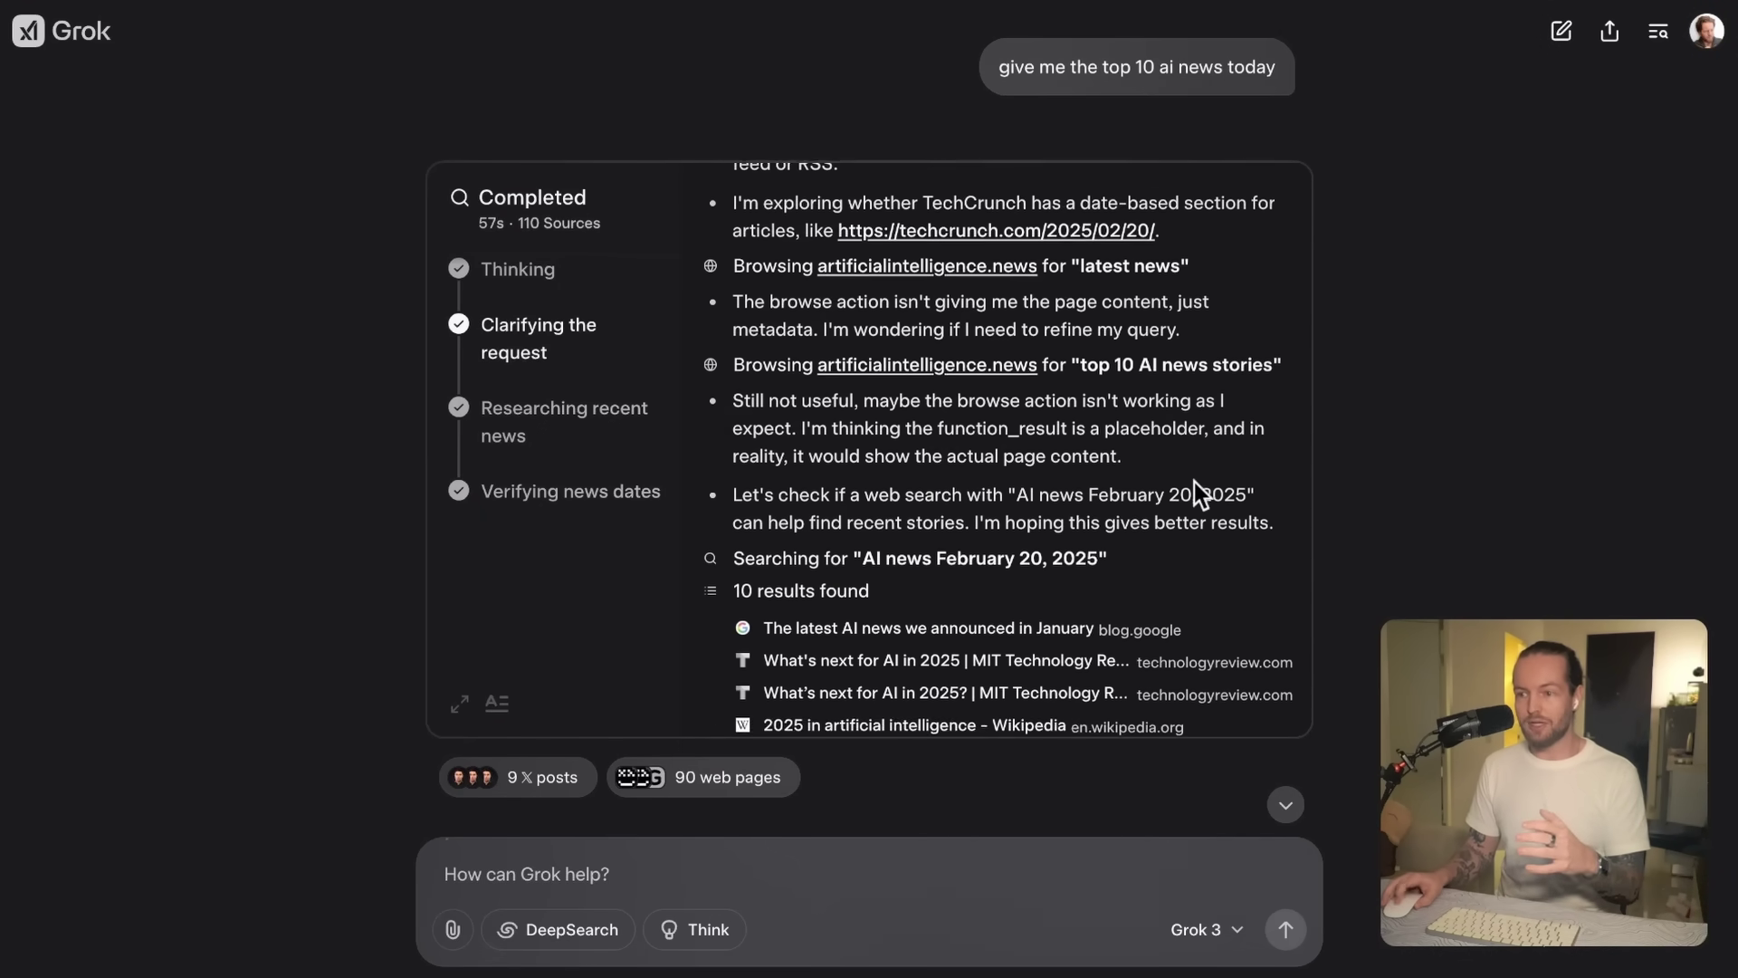
scroll(1193, 481, "down", 3)
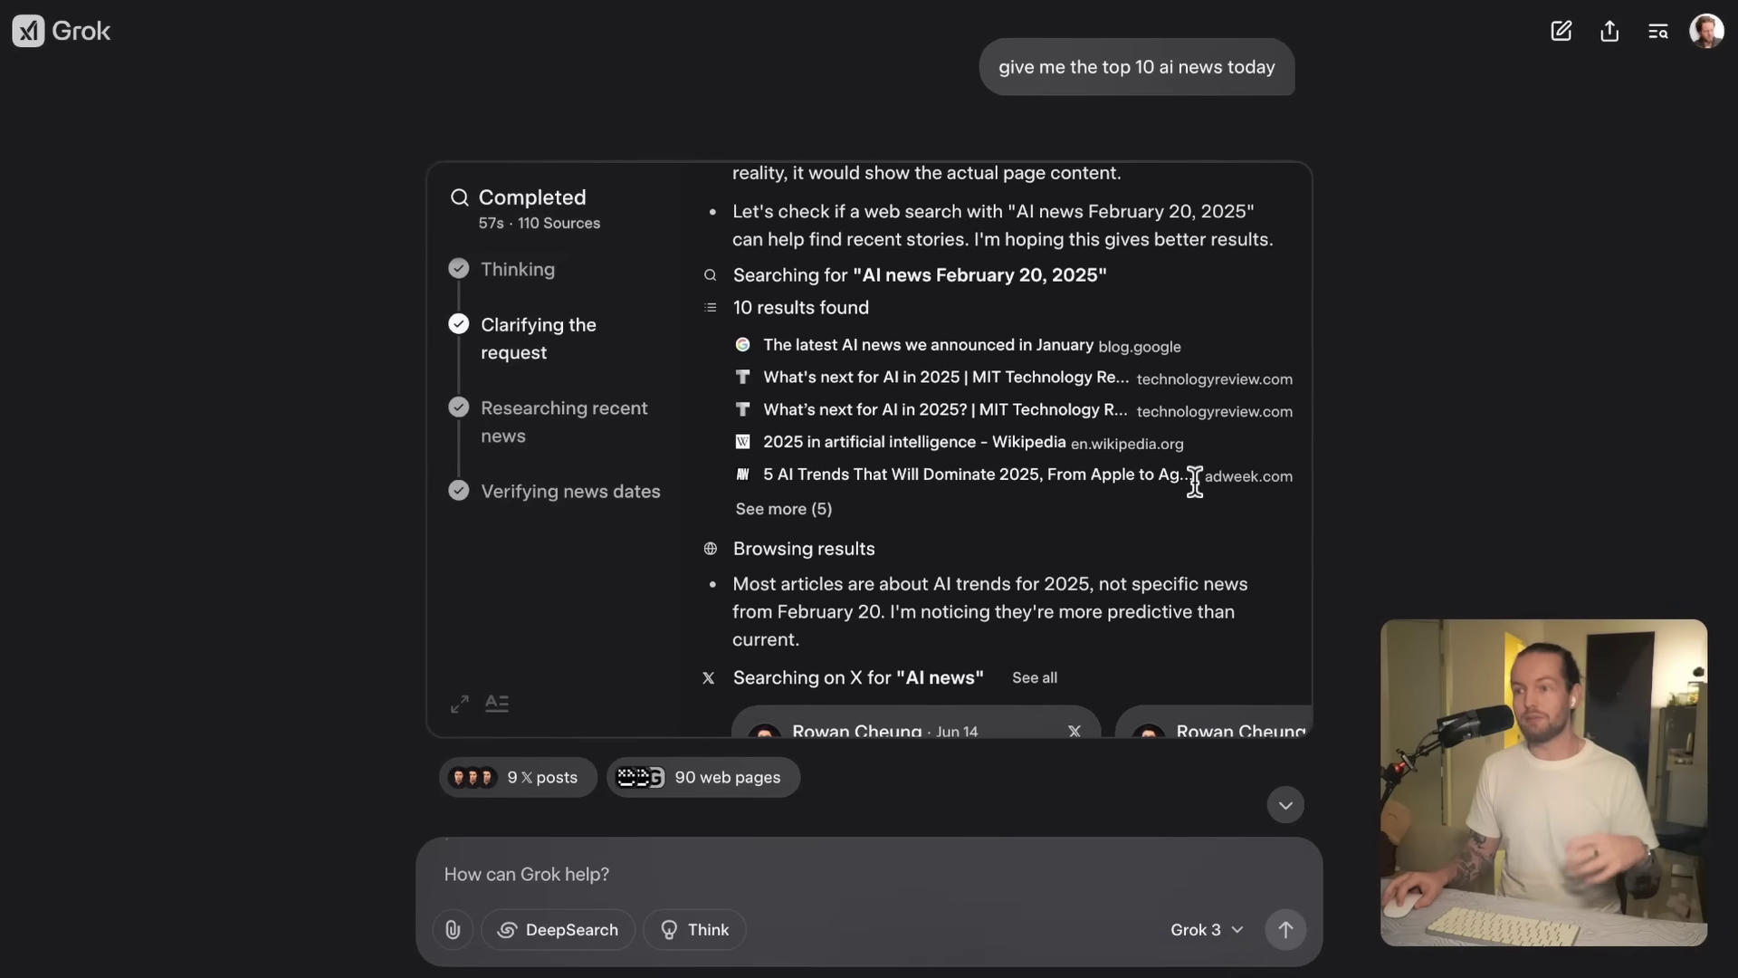
scroll(1195, 482, "down", 3)
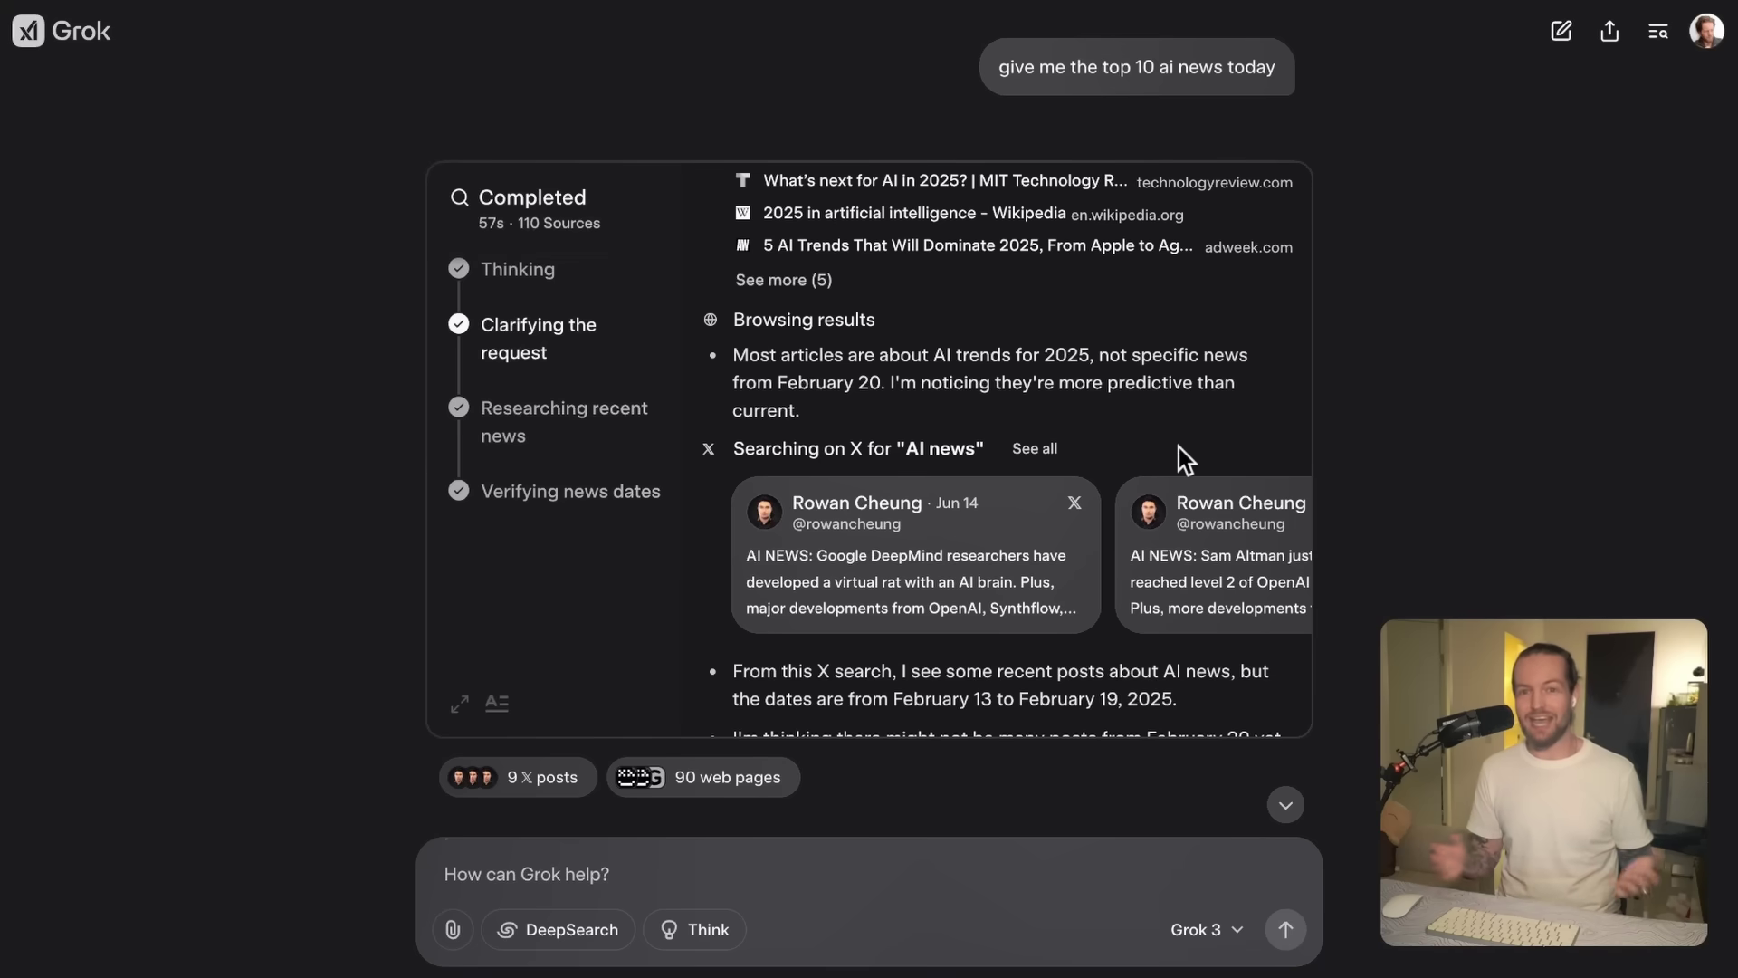
scroll(1178, 447, "down", 5)
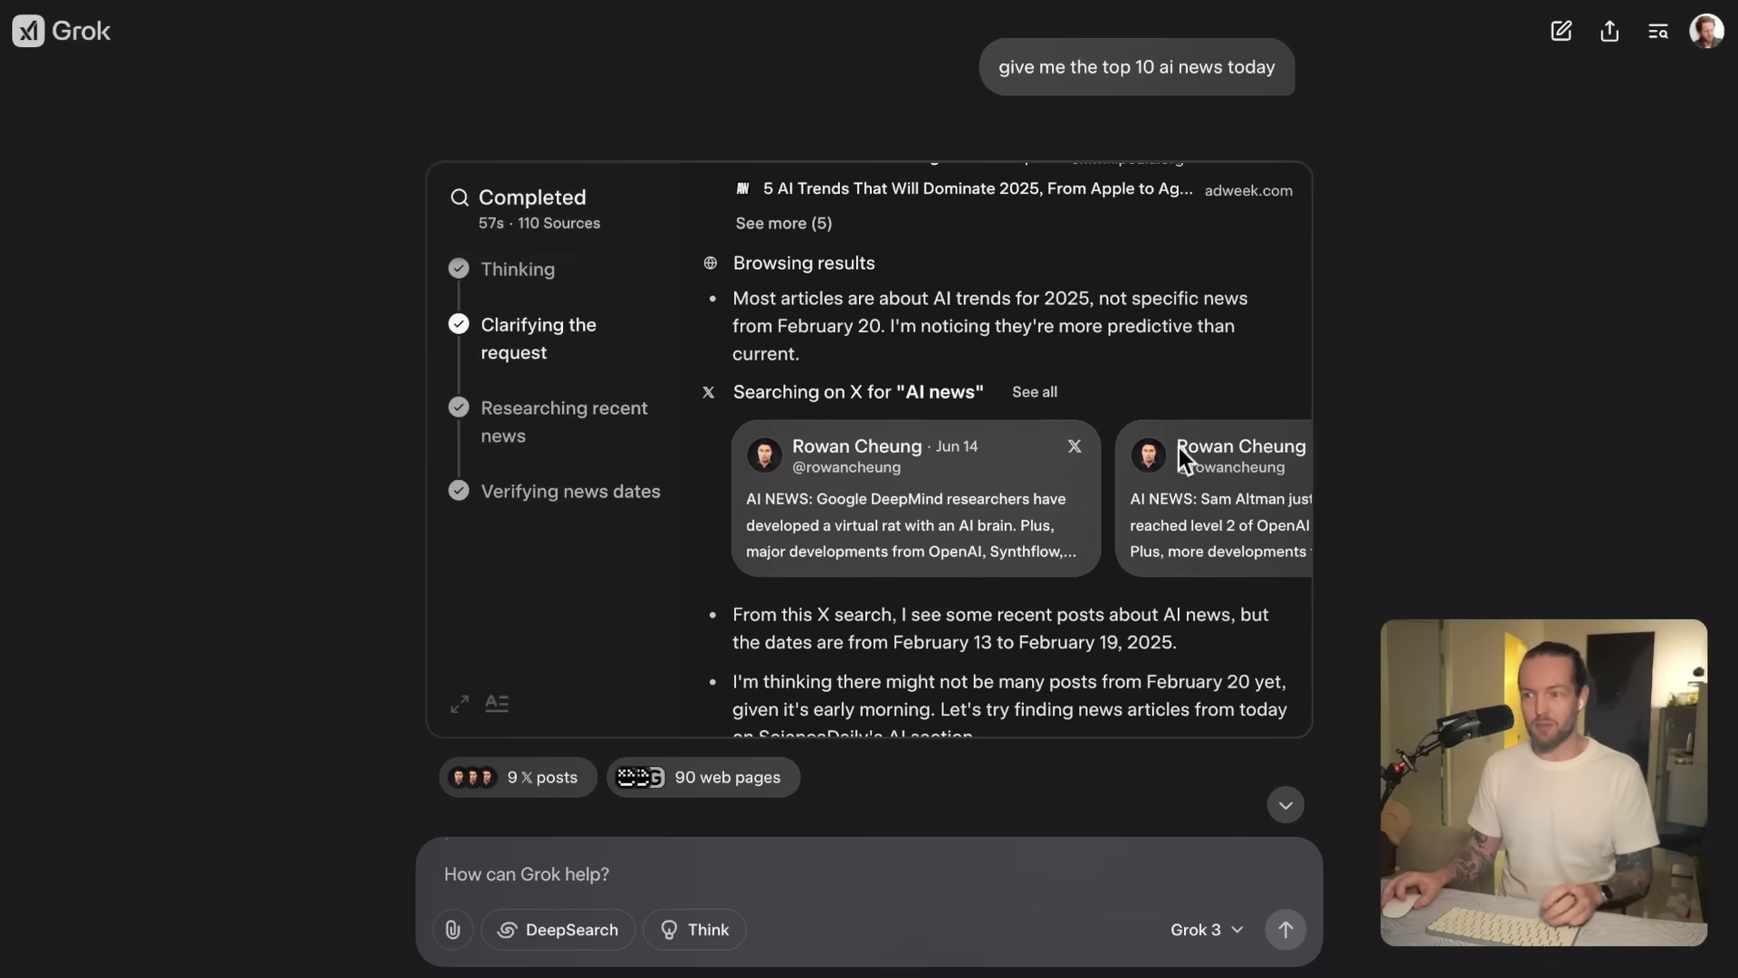
scroll(1178, 447, "down", 3)
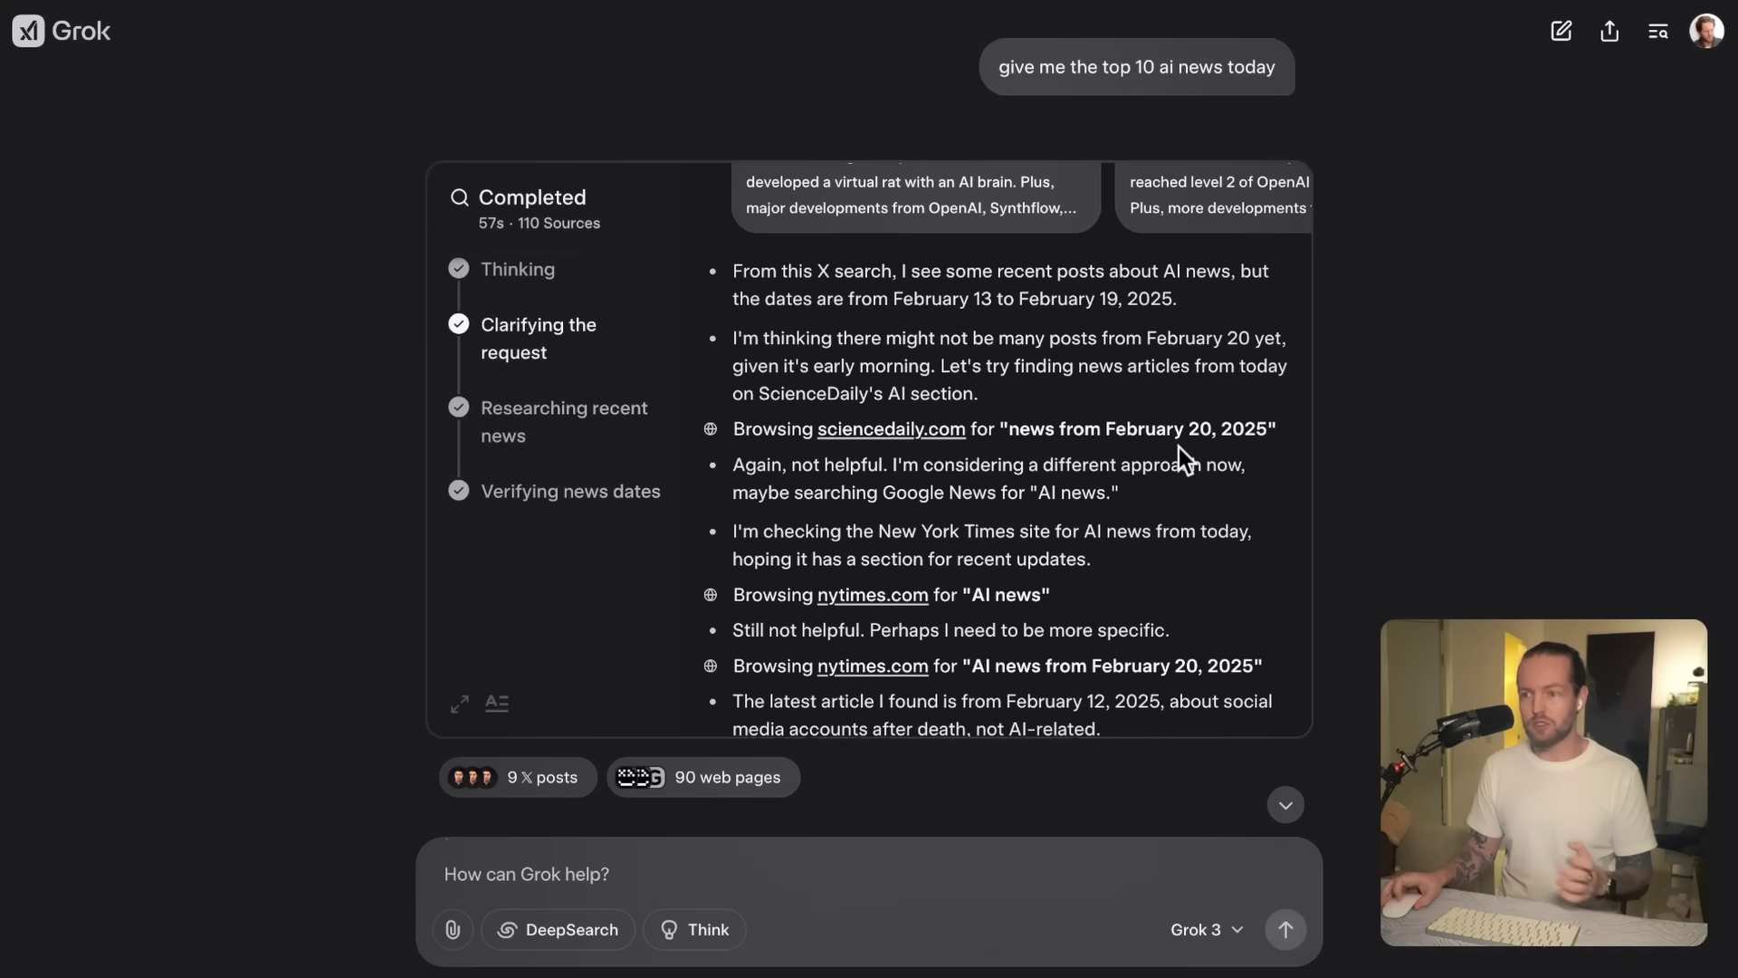
scroll(1178, 447, "down", 5)
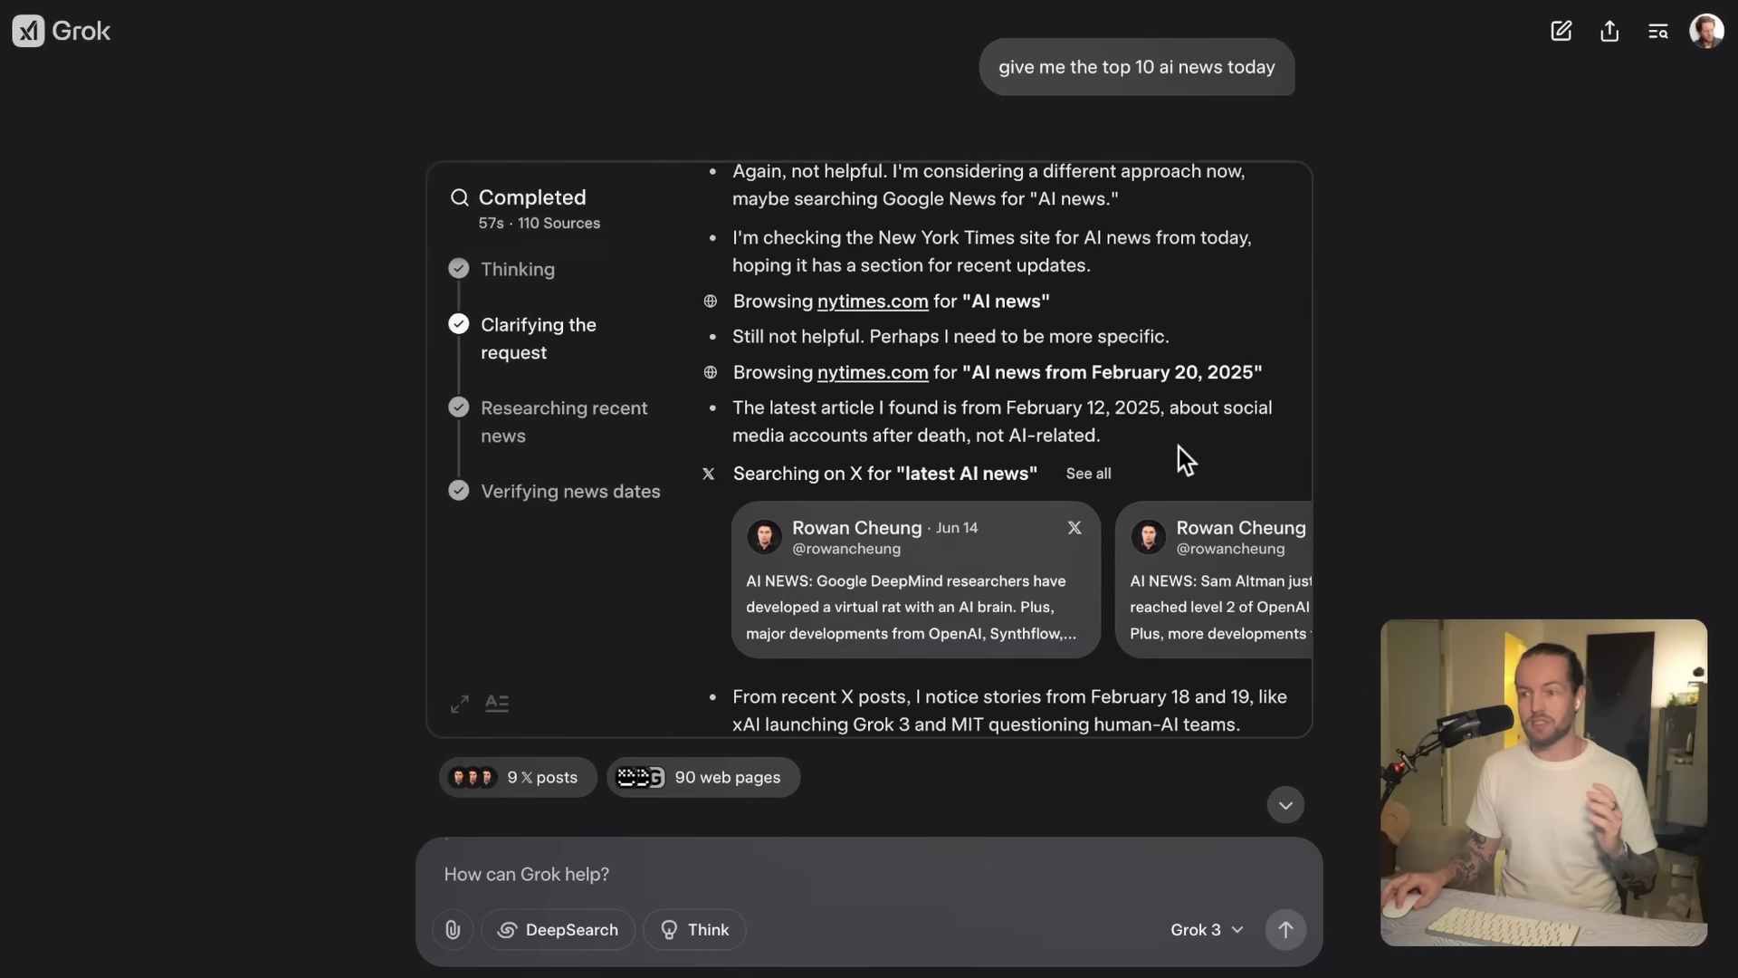
scroll(1179, 448, "down", 3)
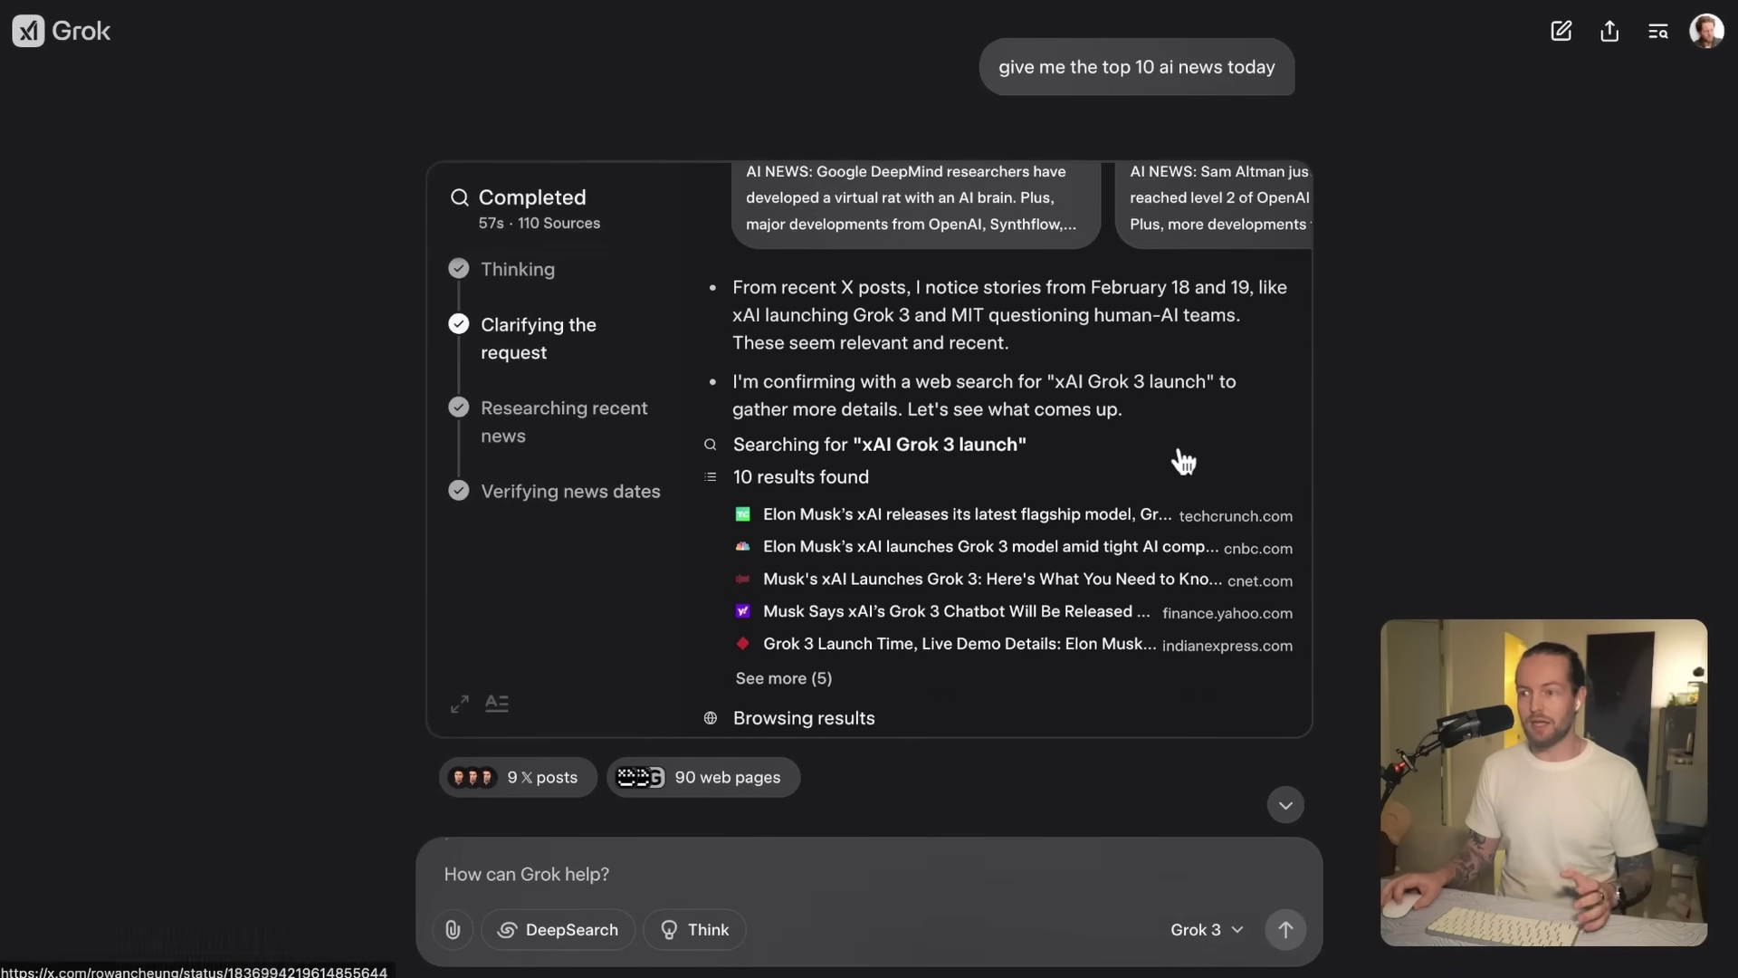
scroll(1178, 447, "down", 1)
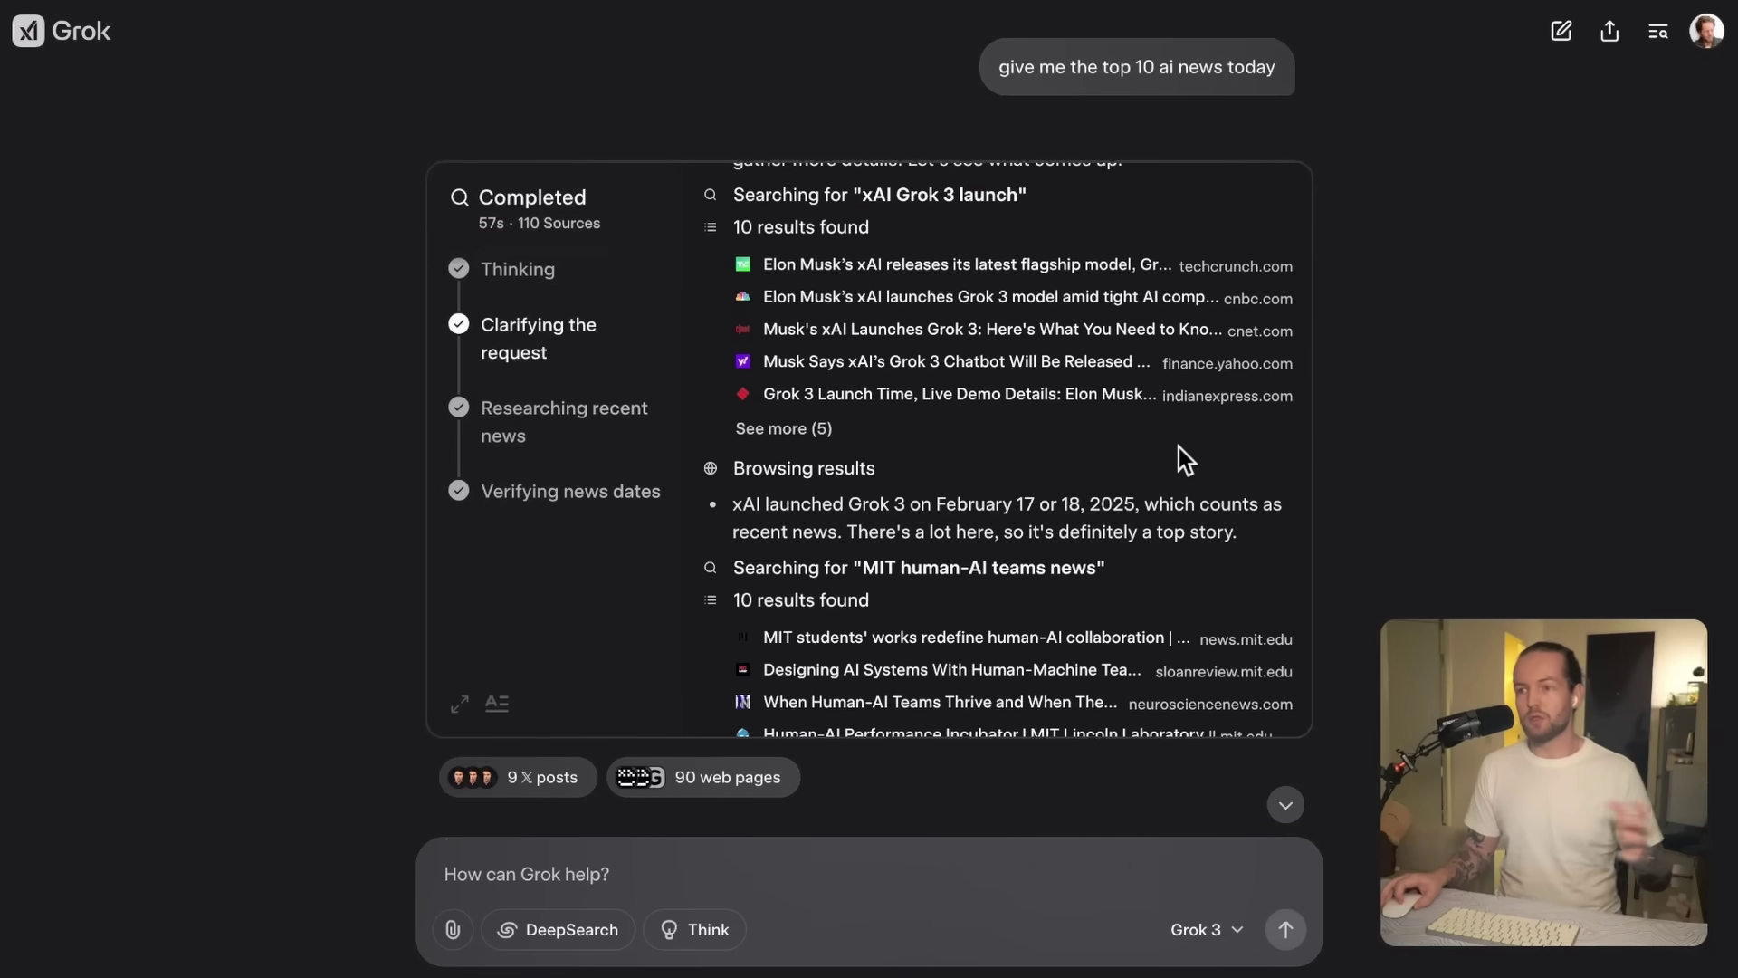
scroll(1179, 447, "down", 2)
- Scroll past the reasoning panel through Key Points into the news sections
scroll(1178, 447, "down", 10)
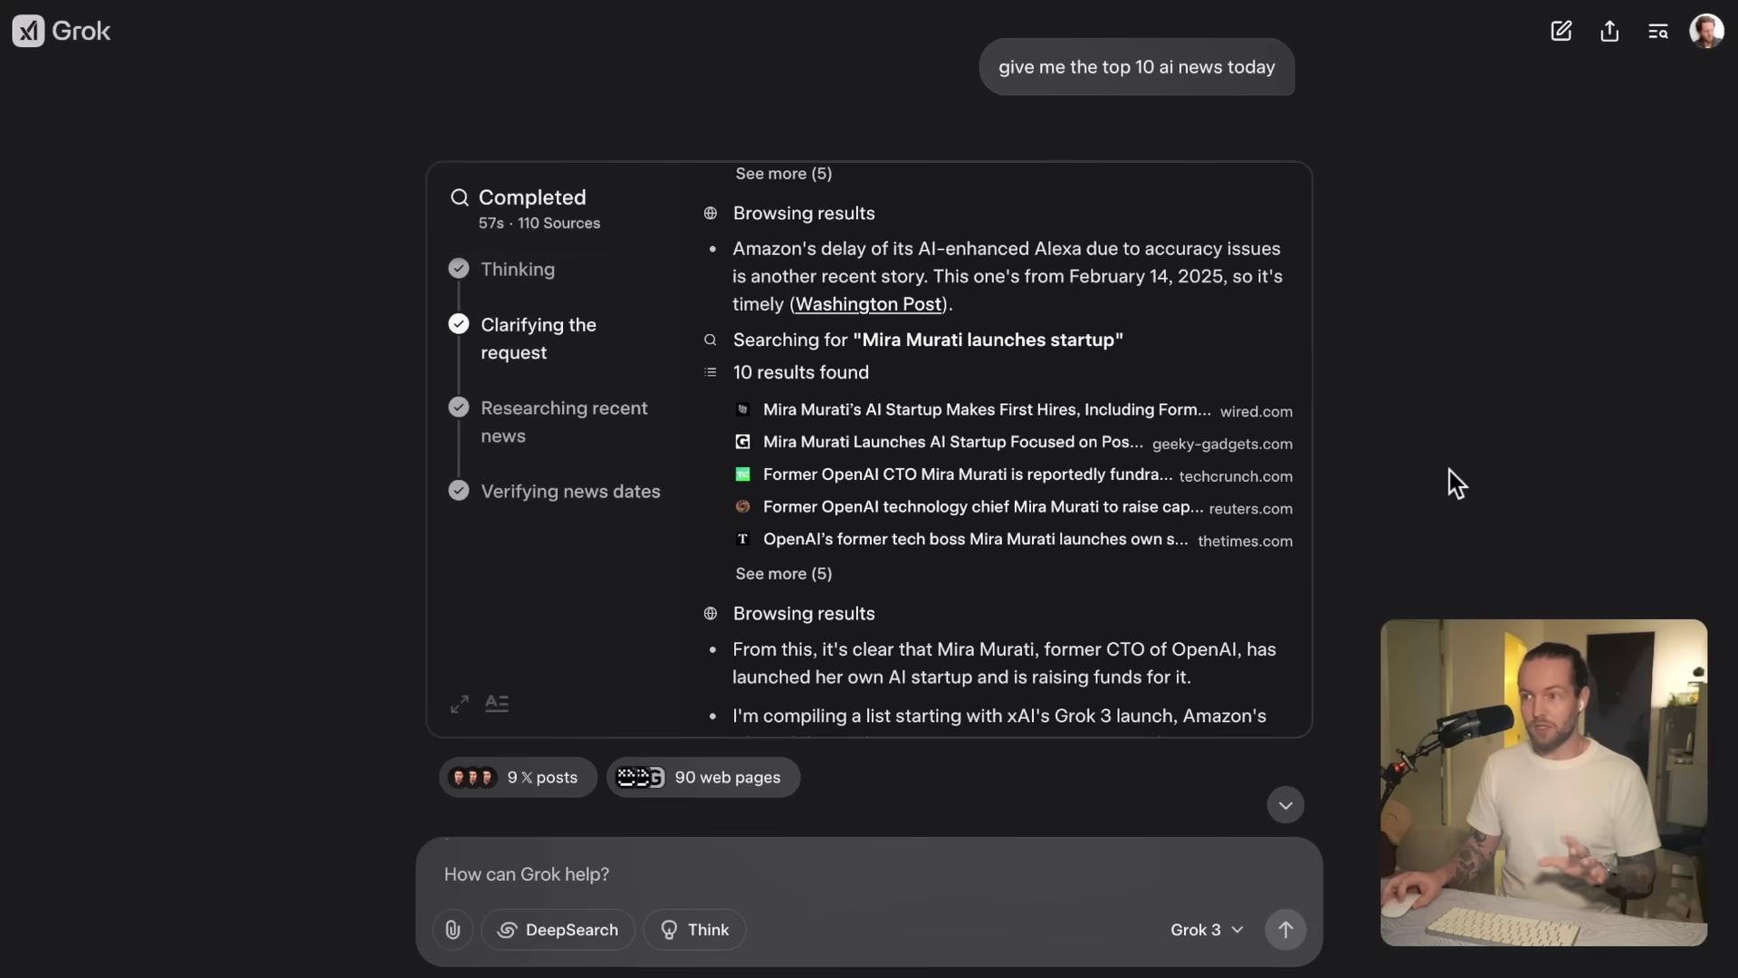
scroll(1448, 470, "down", 1)
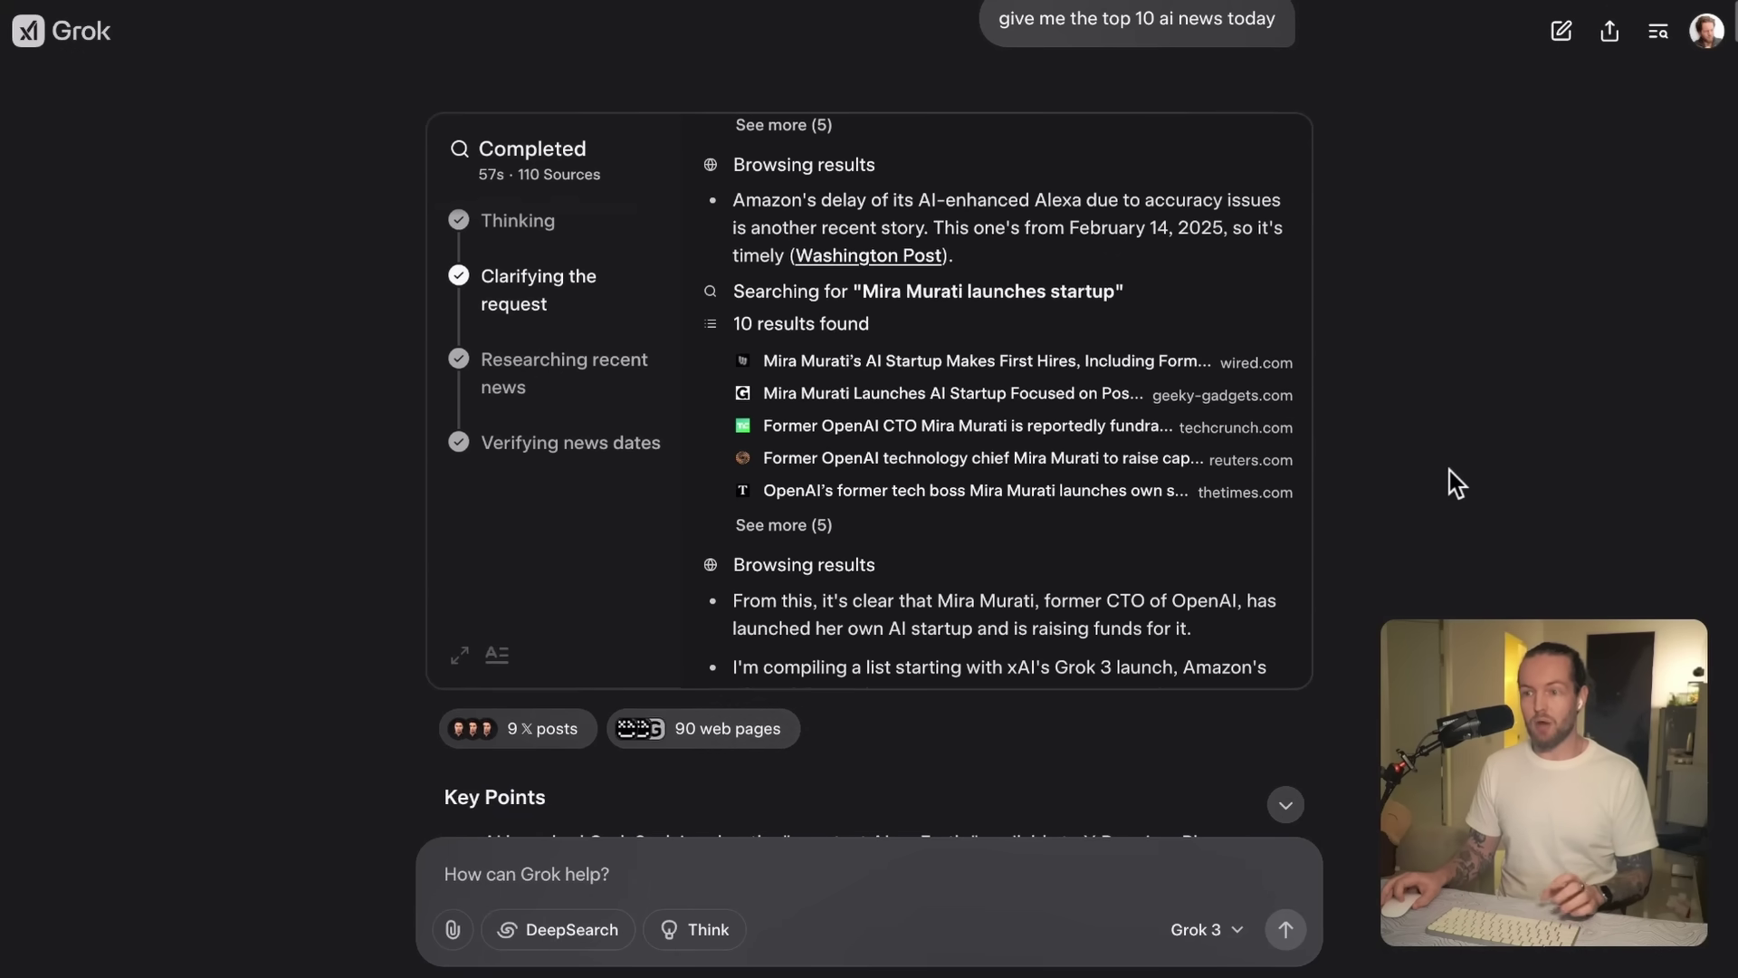
scroll(1448, 471, "down", 7)
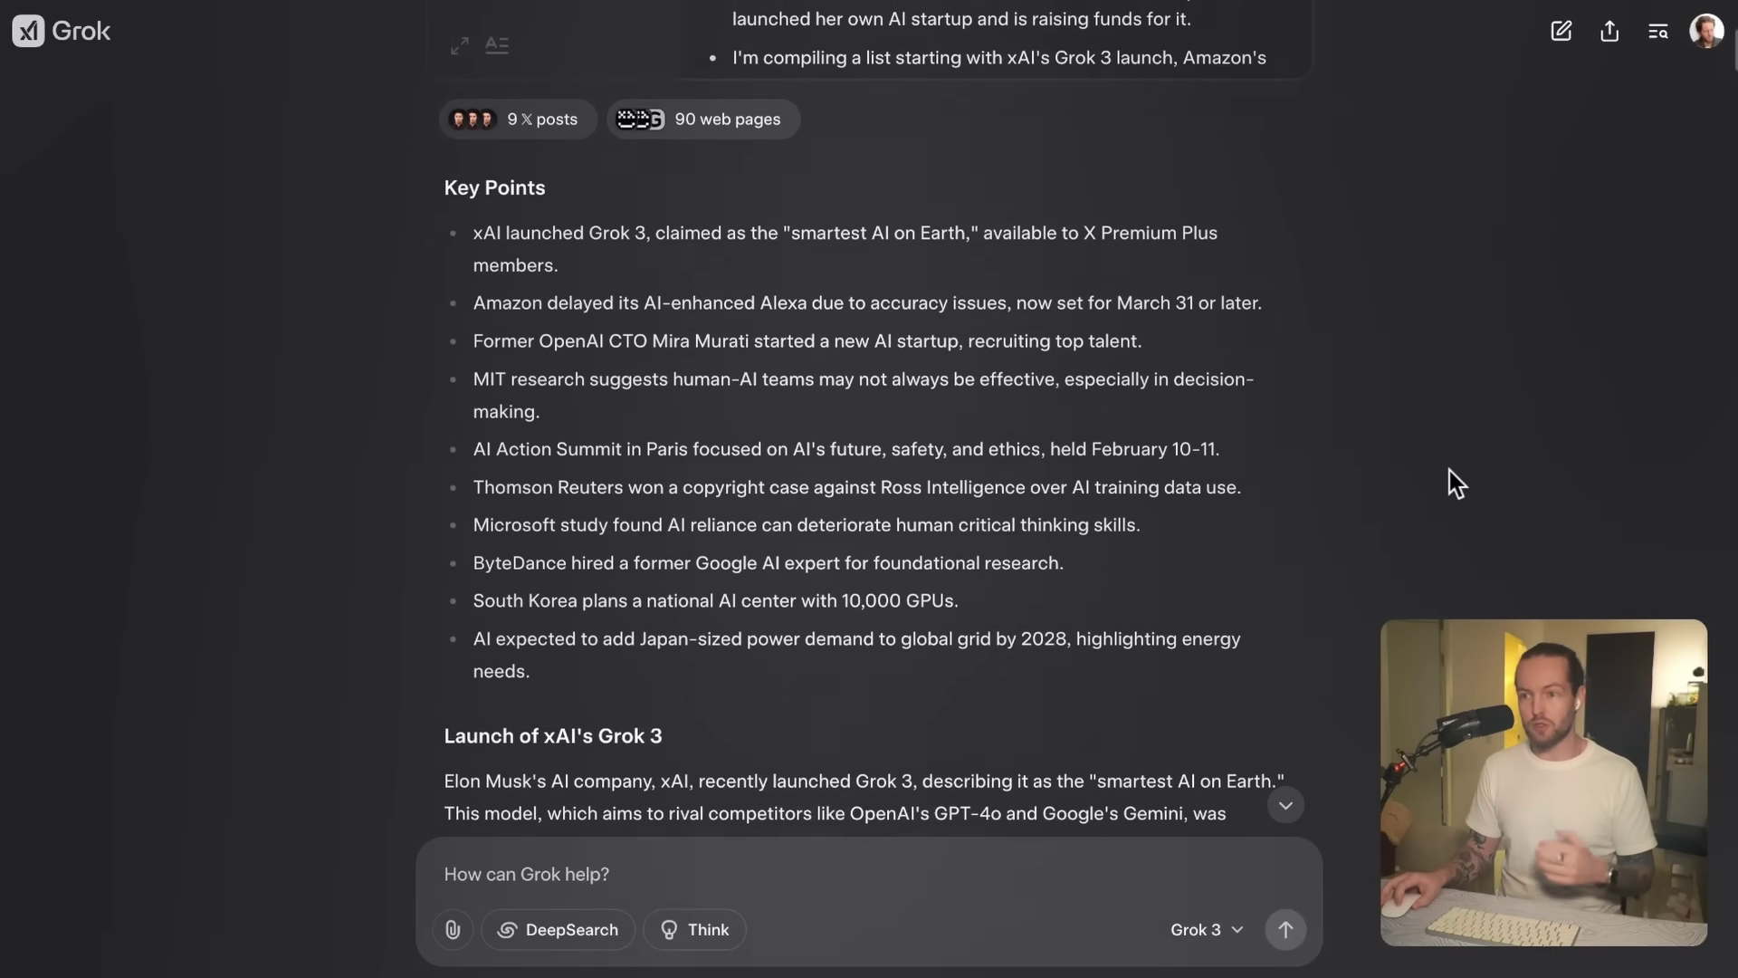
scroll(1449, 470, "down", 4)
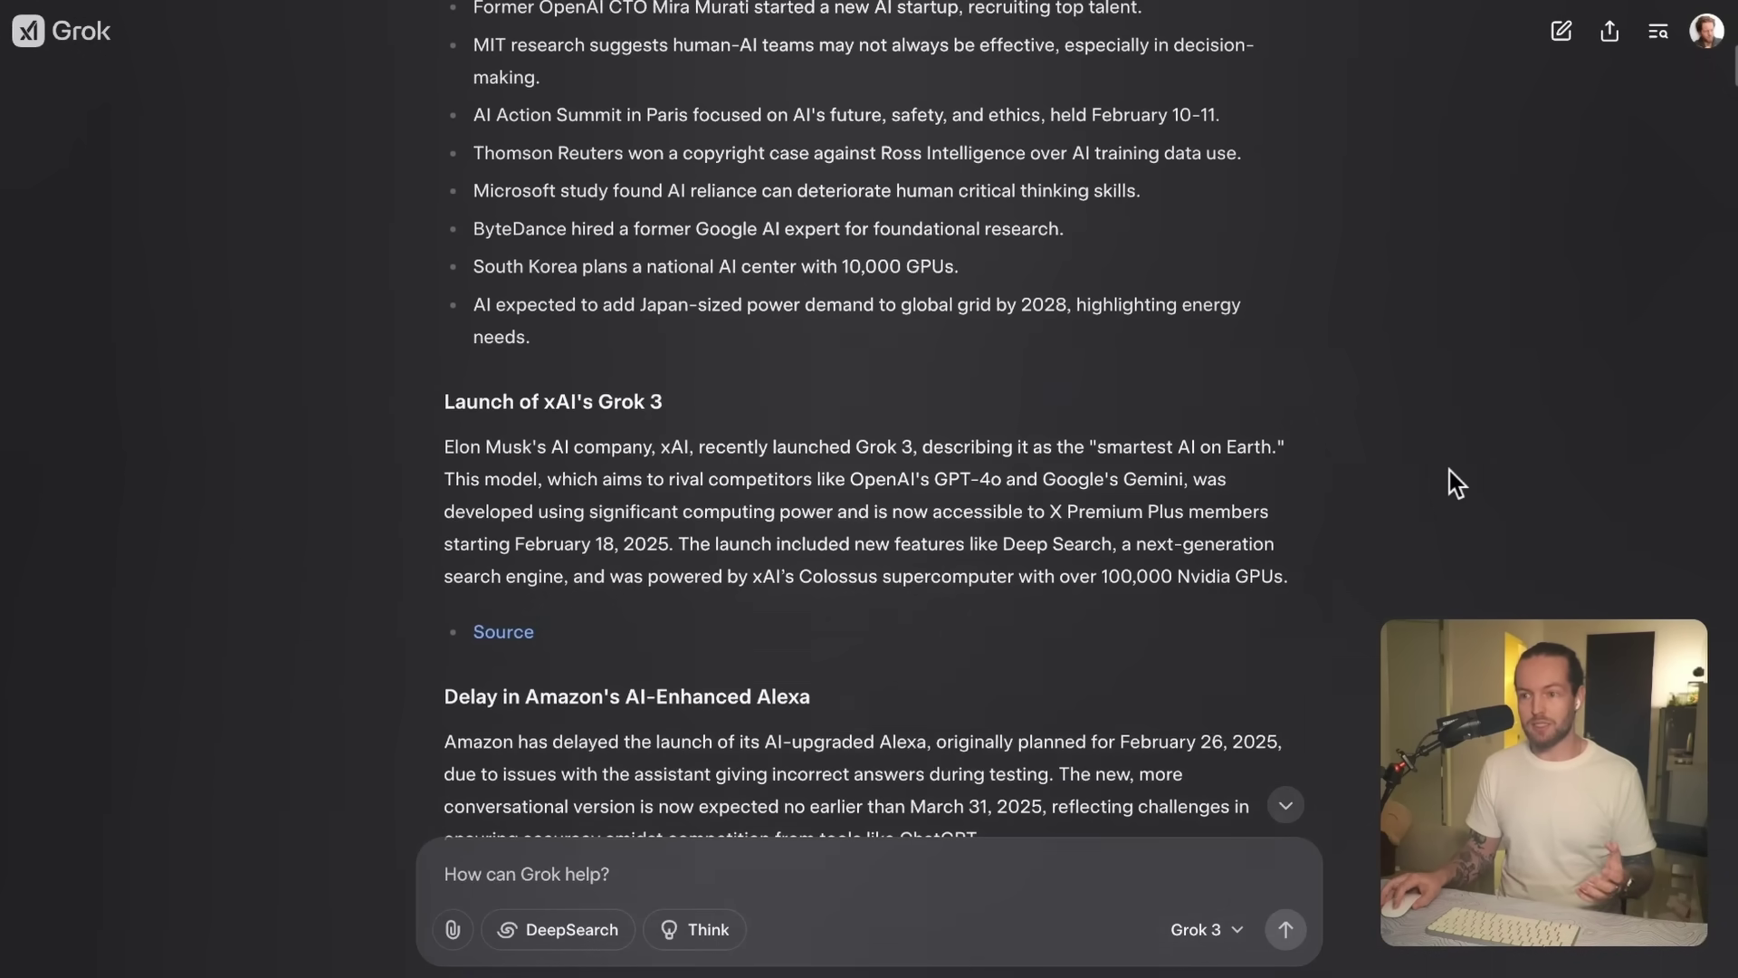
scroll(1389, 484, "down", 1)
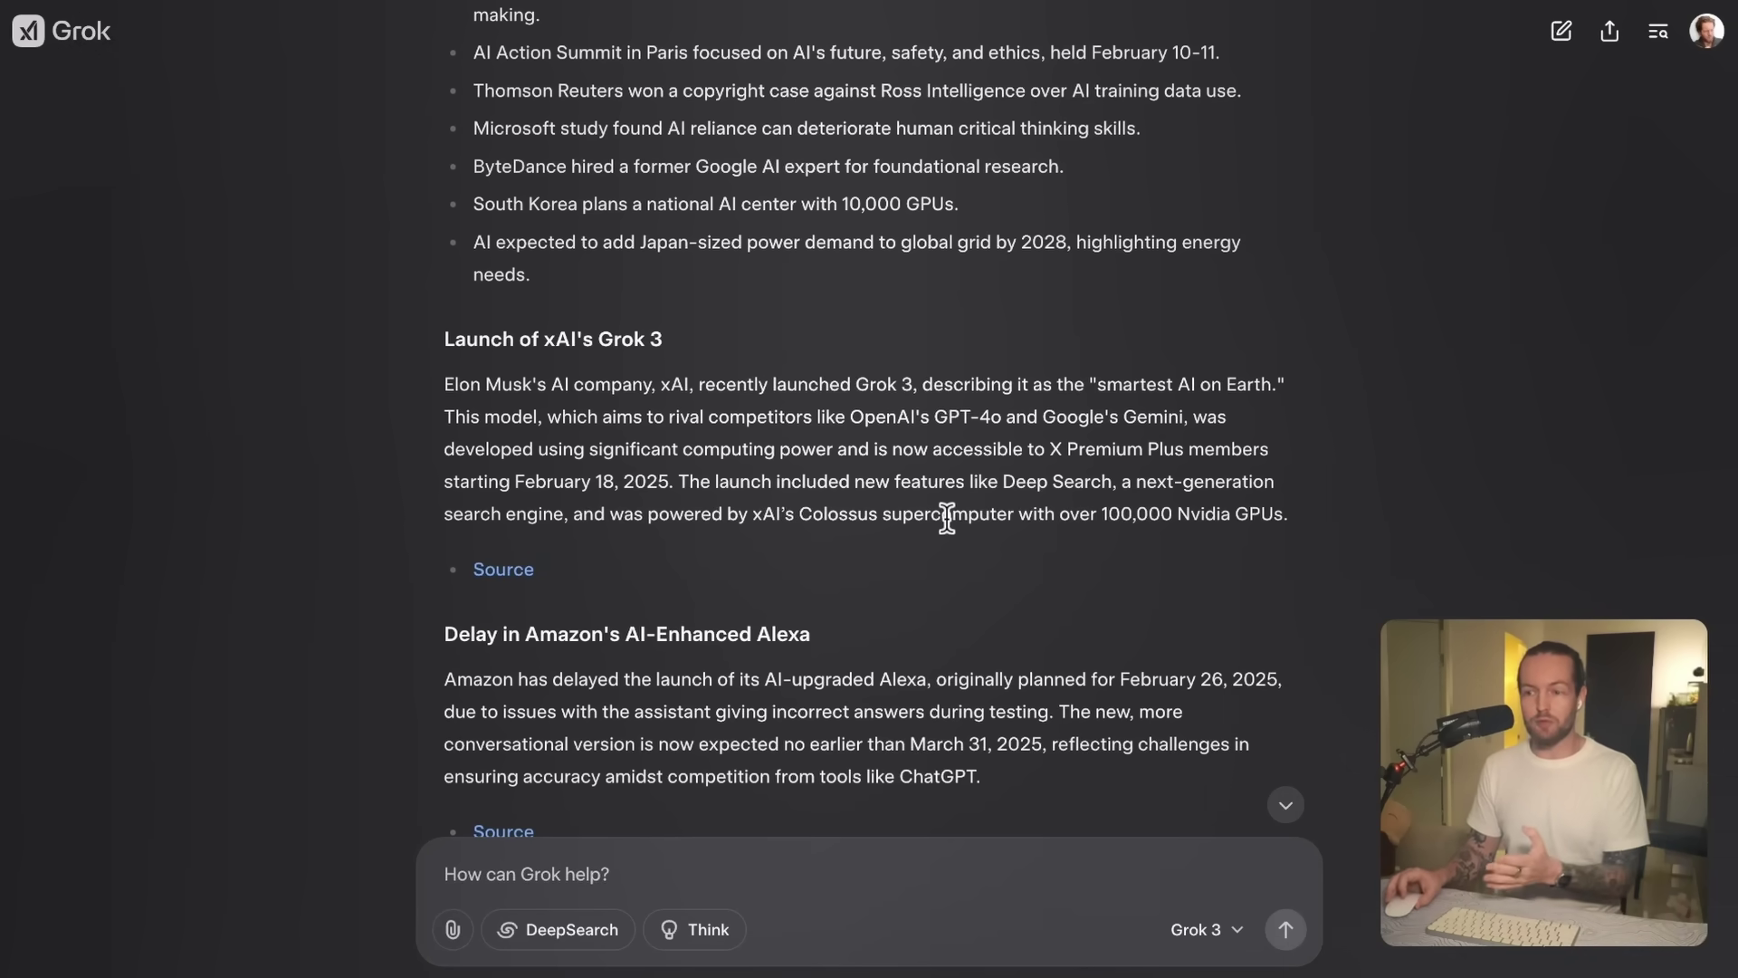
scroll(910, 516, "down", 1)
scroll(910, 517, "down", 2)
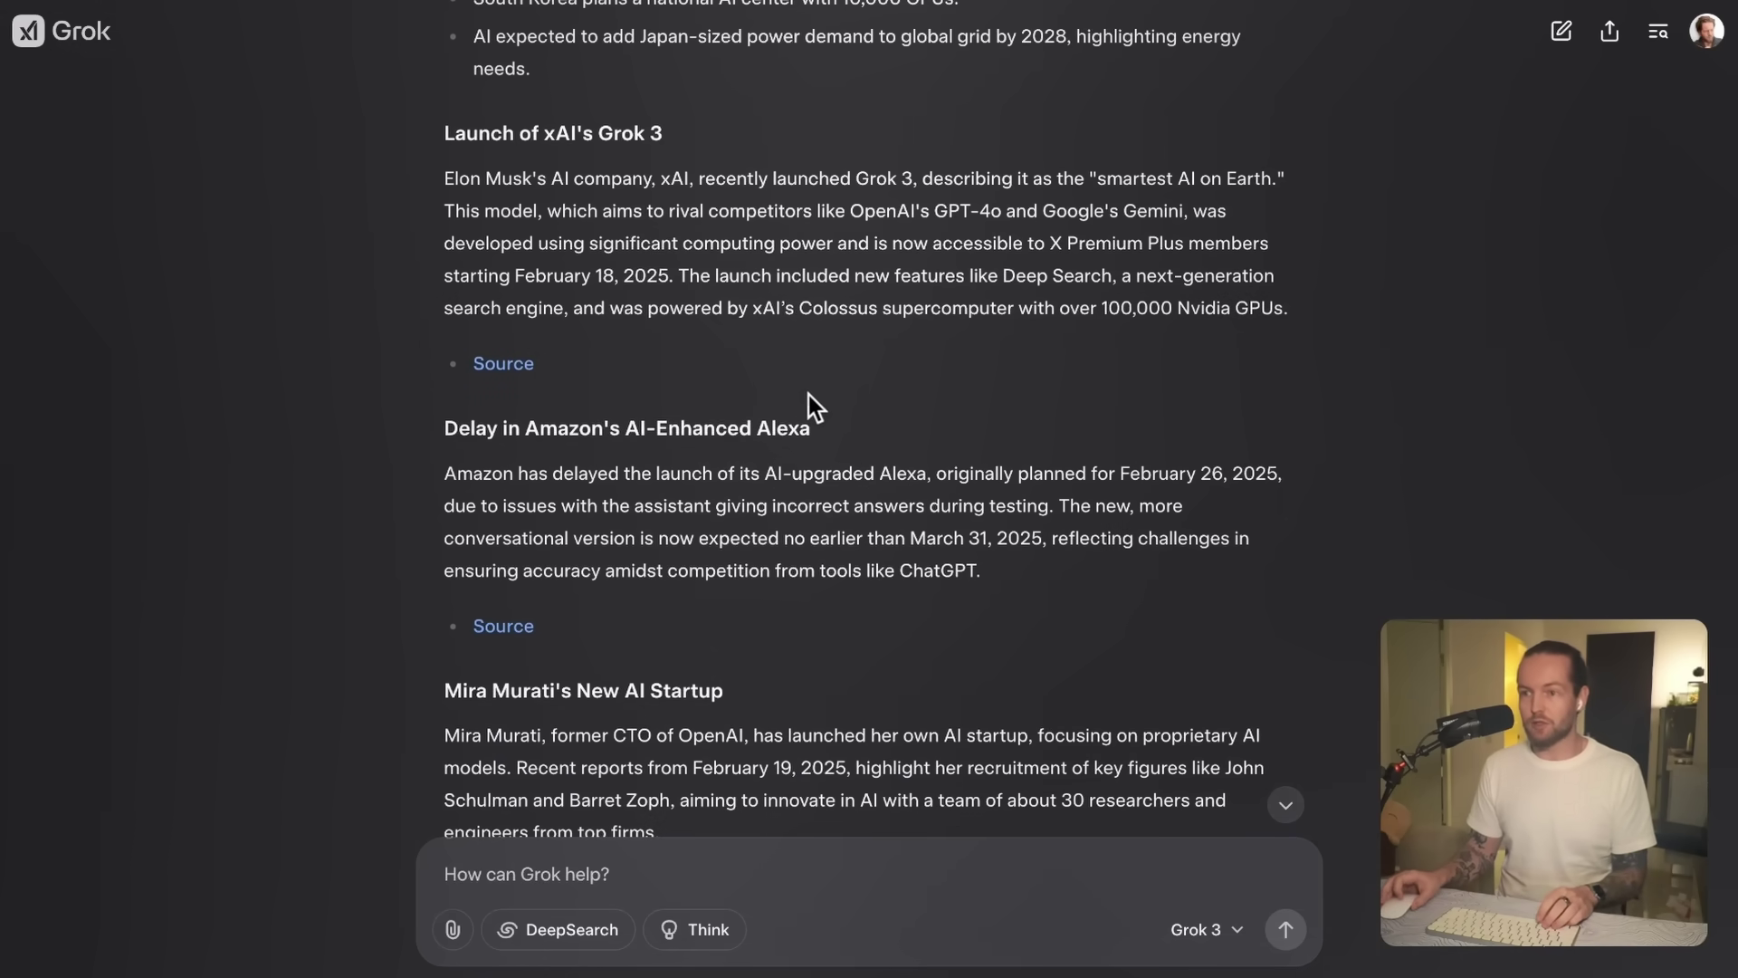
scroll(876, 340, "up", 1)
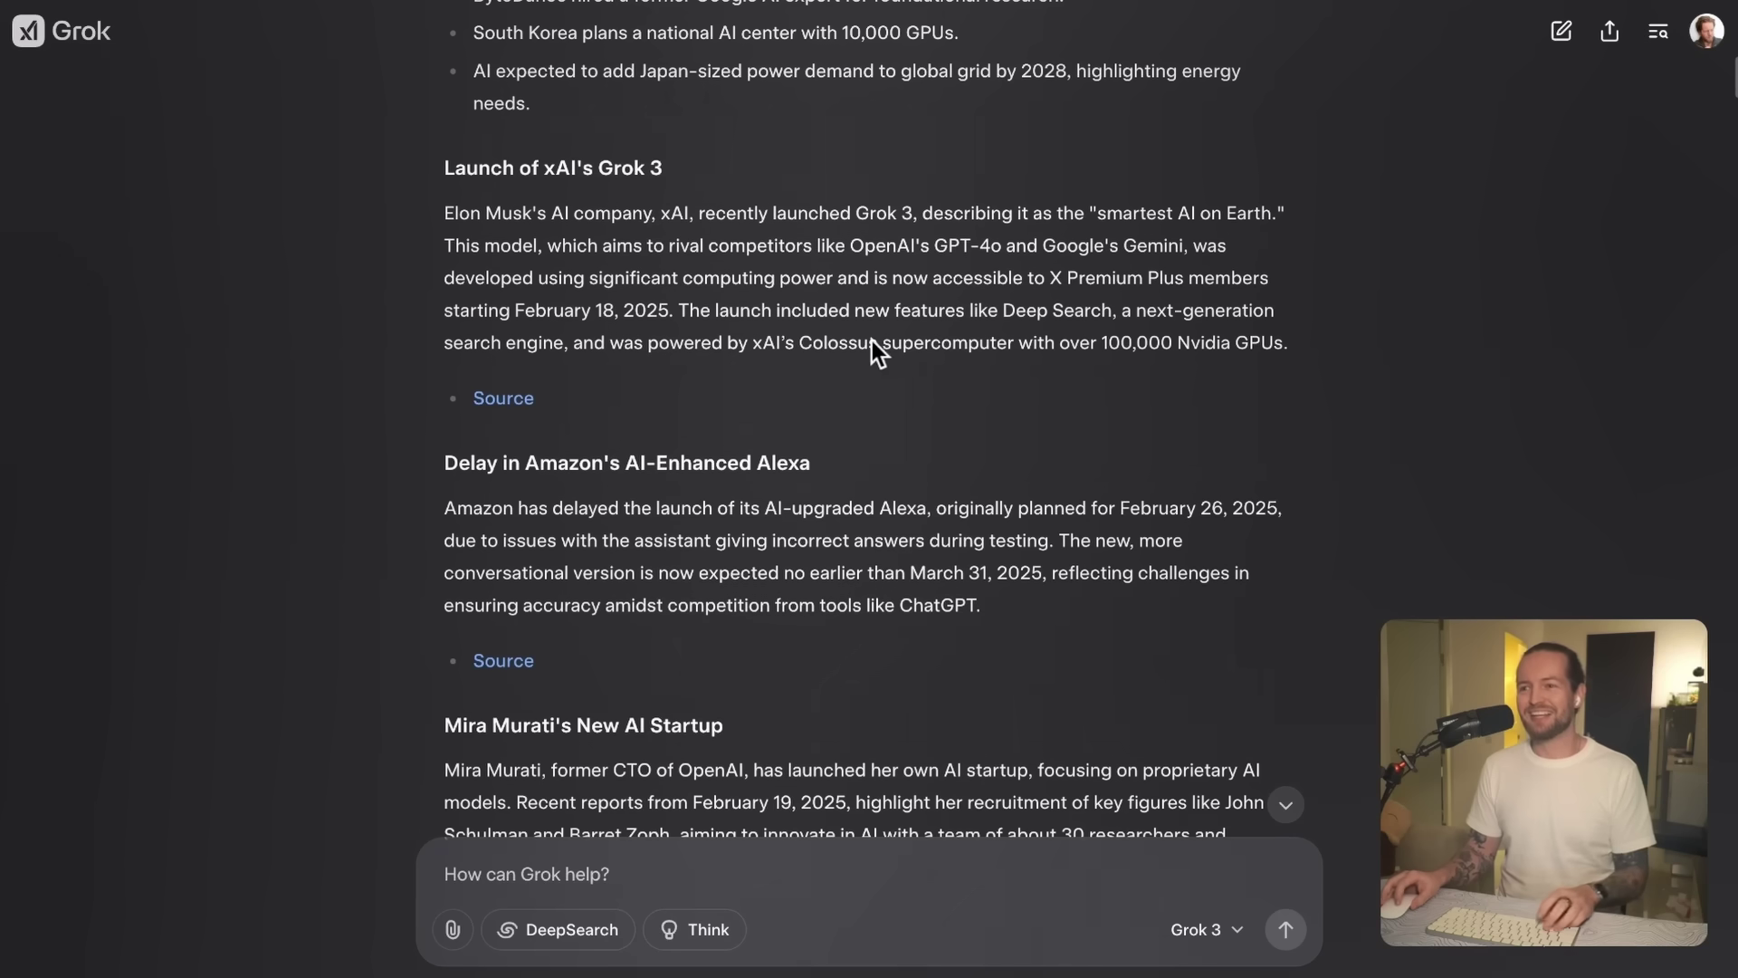
- Highlight the xAI's Grok 3 heading, then read on to Comprehensive Analysis of Recent AI Developments
left_click_drag(554, 167, 715, 170)
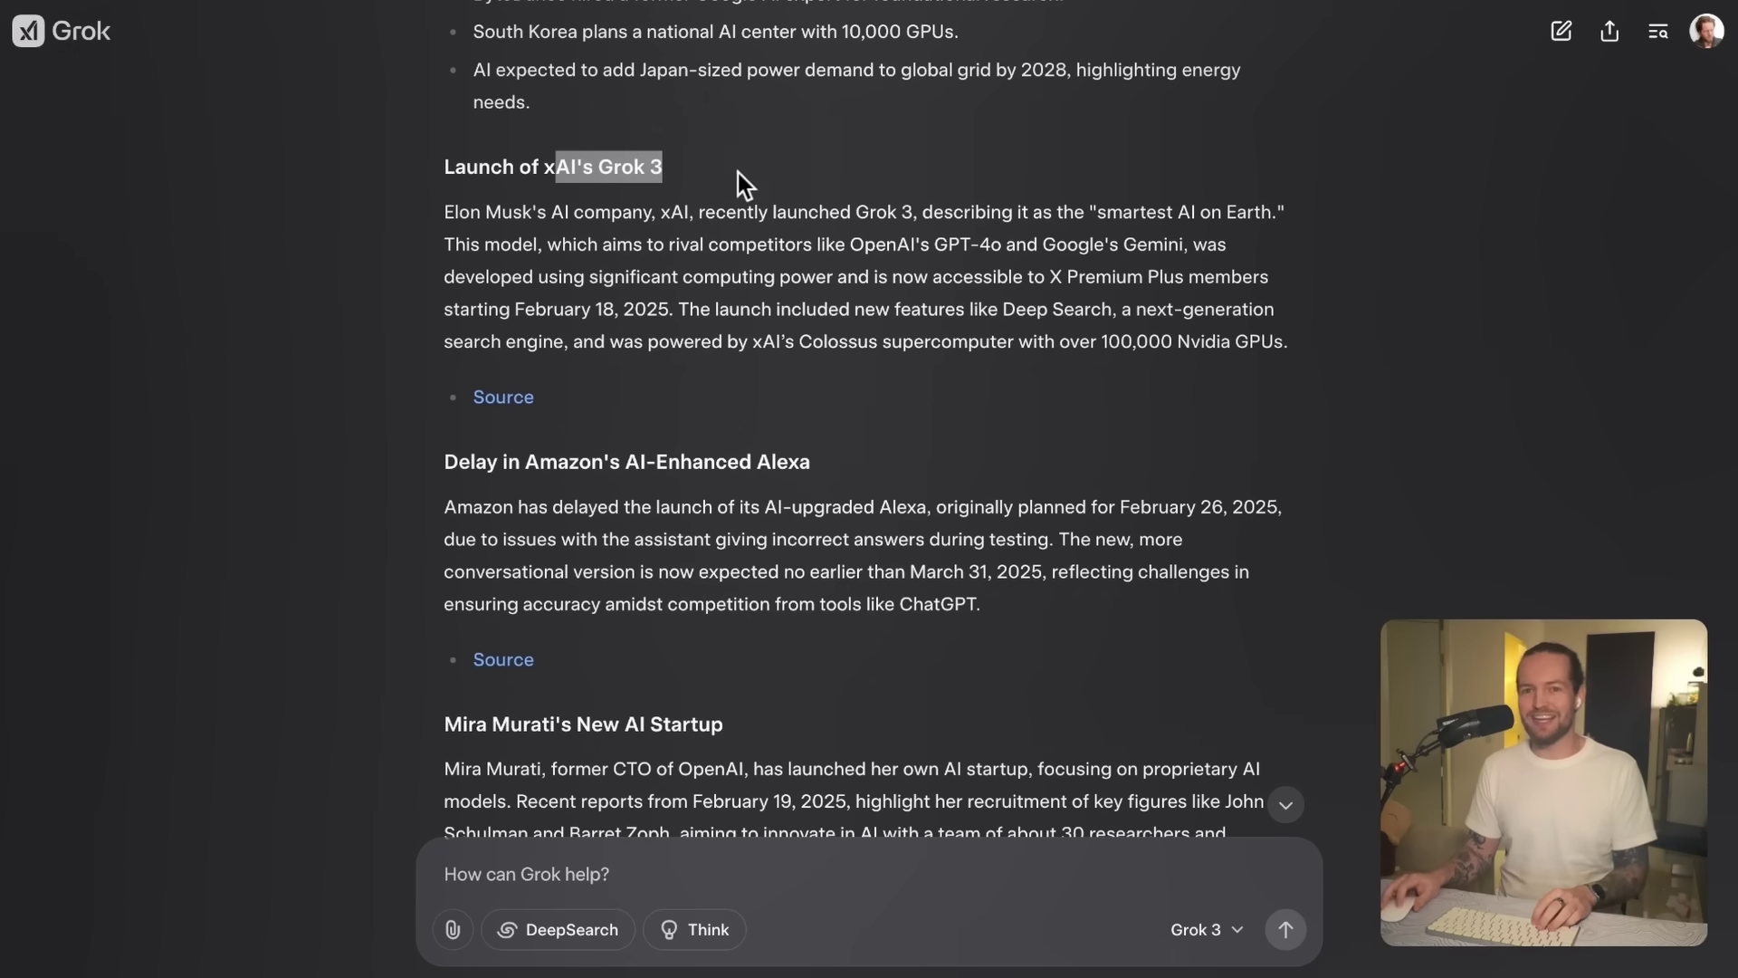
left_click(858, 167)
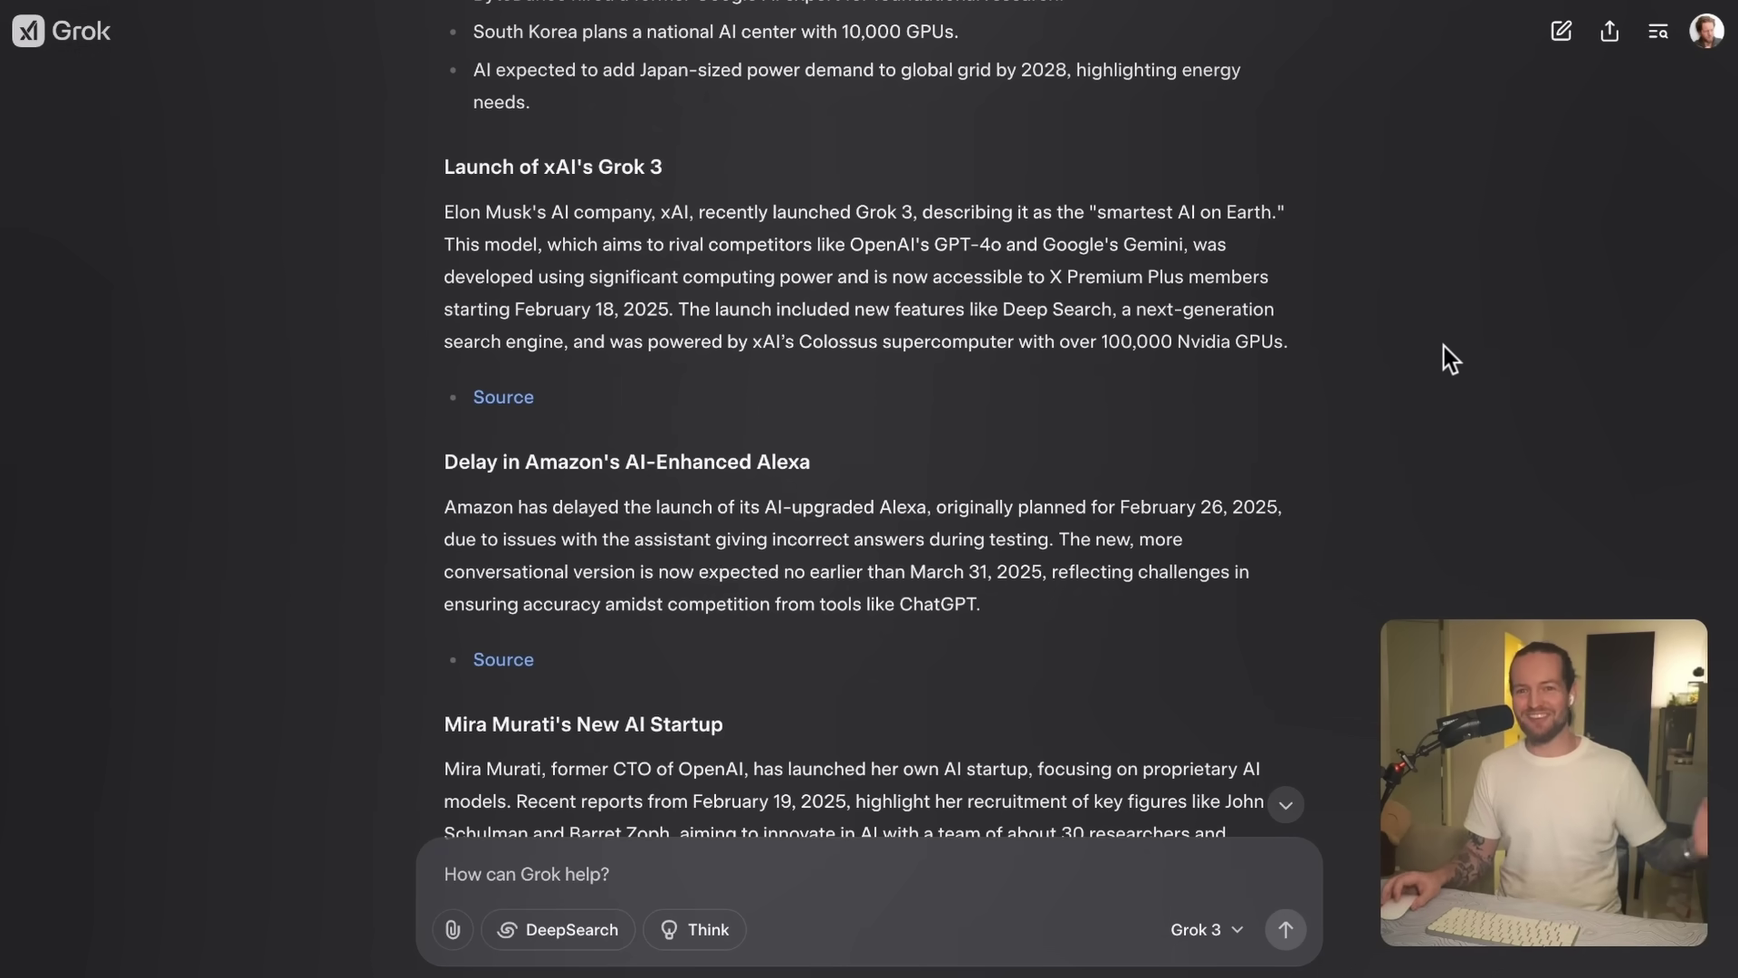
scroll(1416, 371, "down", 3)
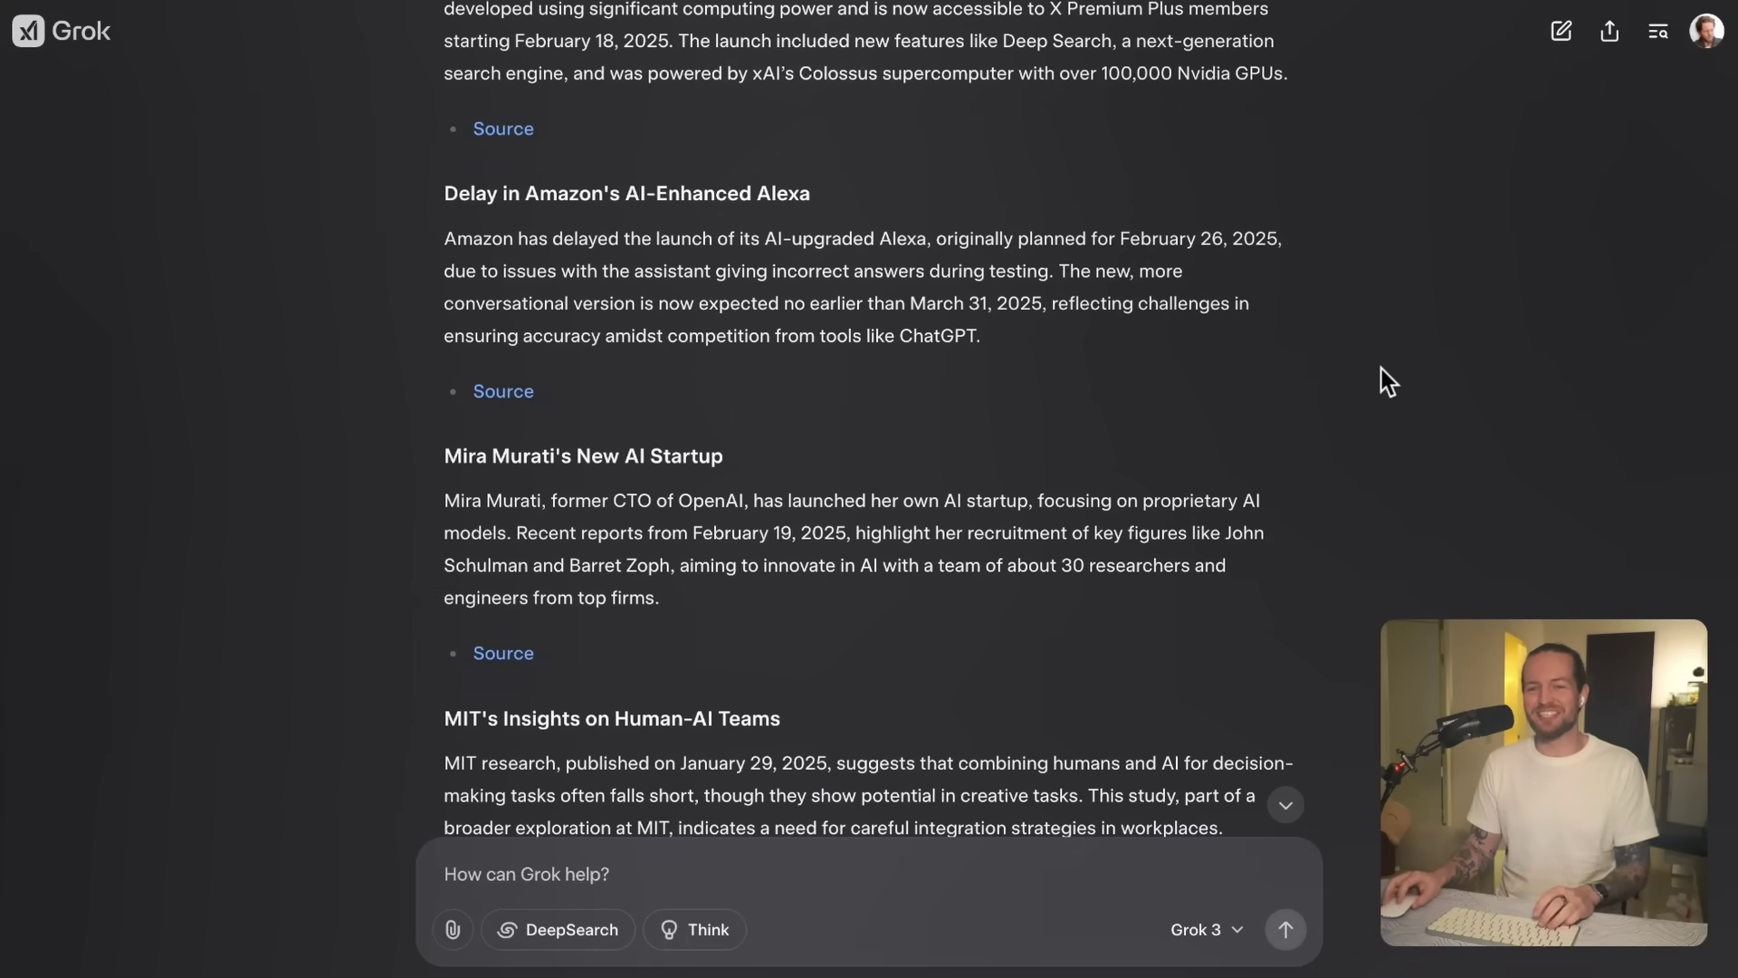
scroll(1372, 376, "up", 1)
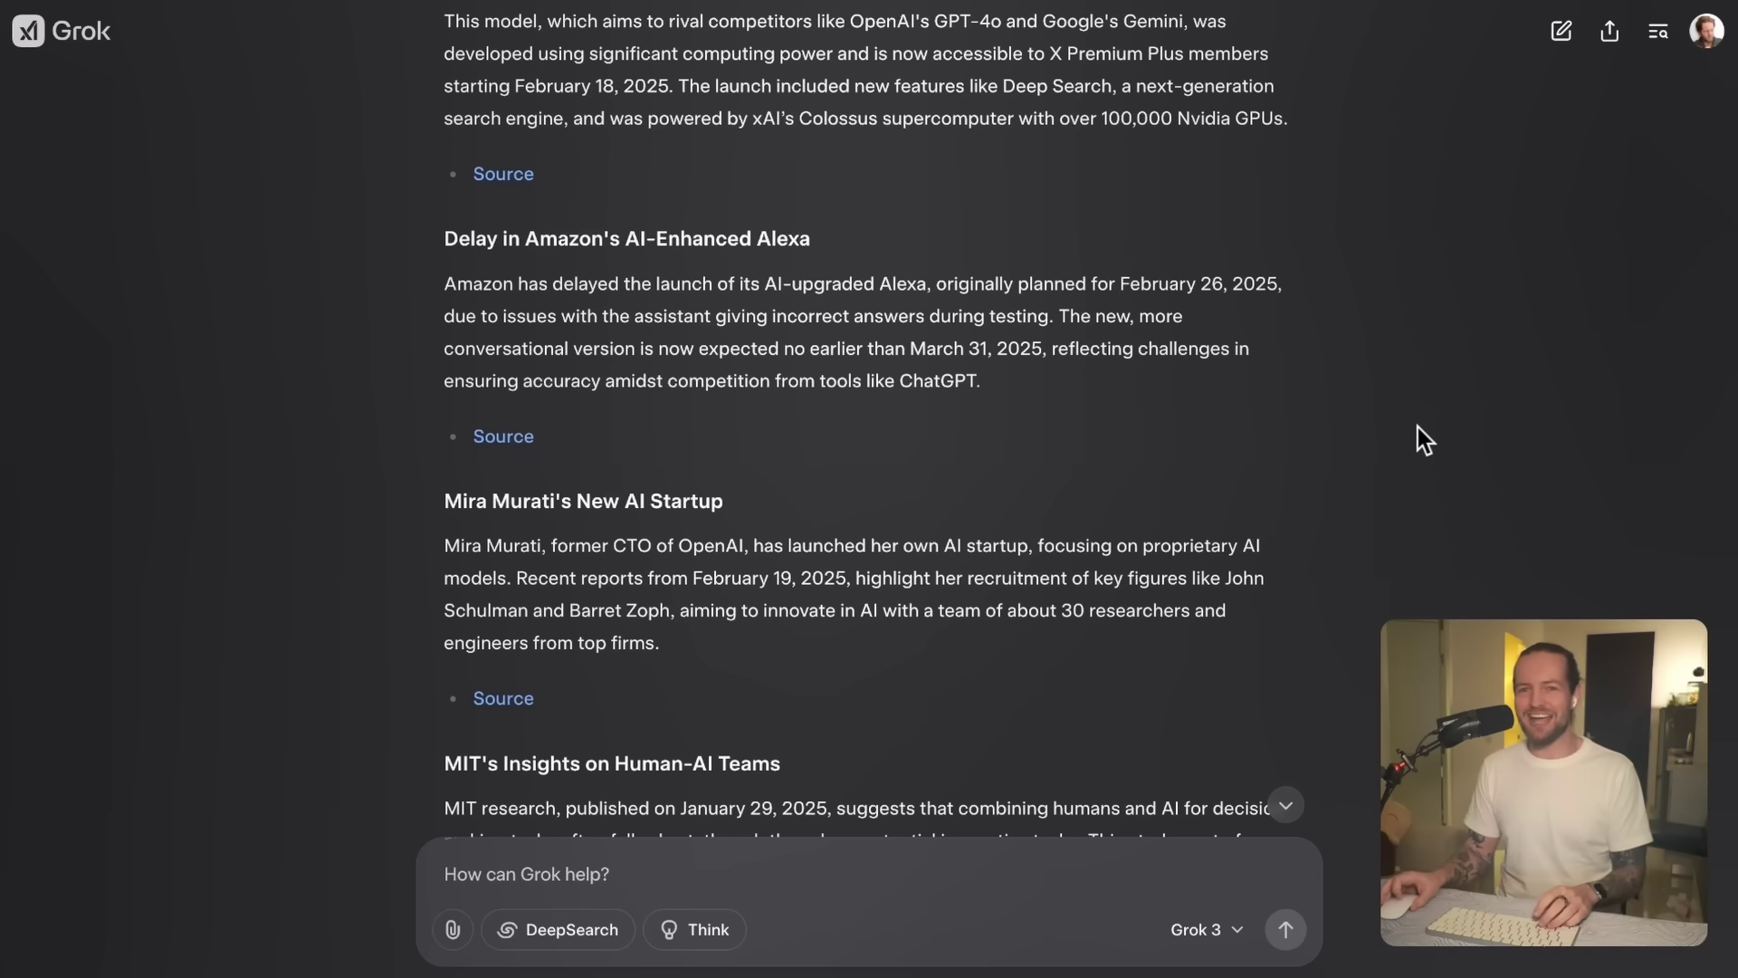
scroll(1418, 427, "down", 3)
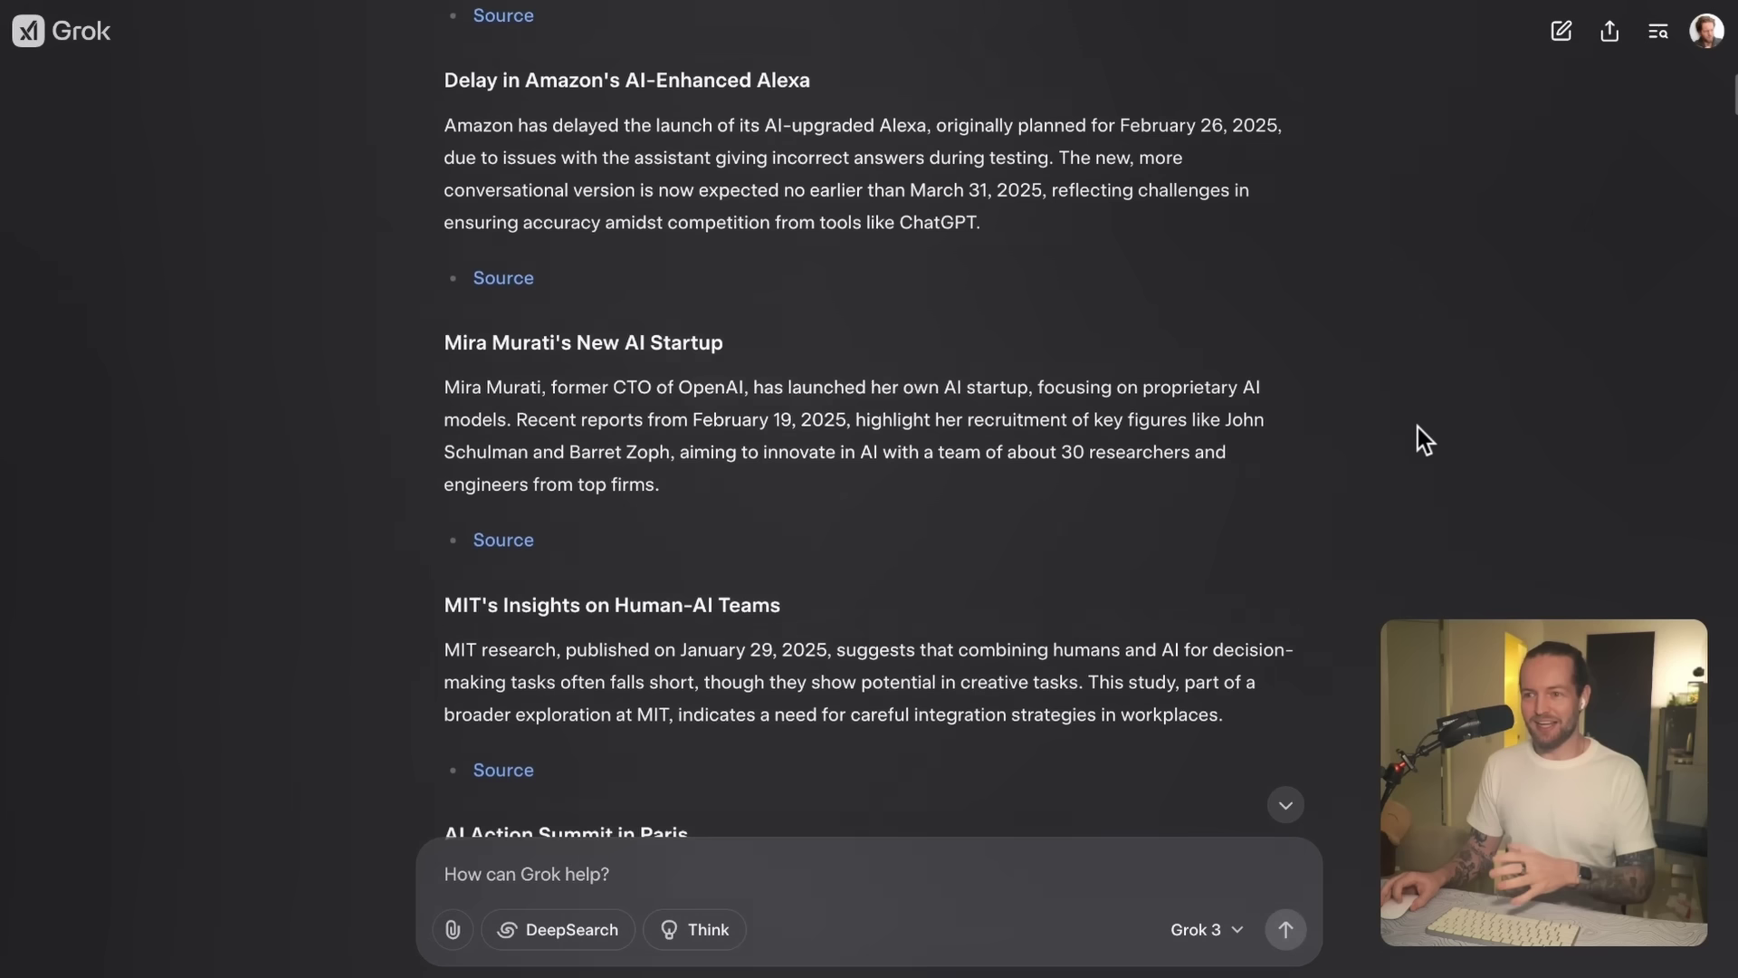
scroll(1417, 427, "down", 1)
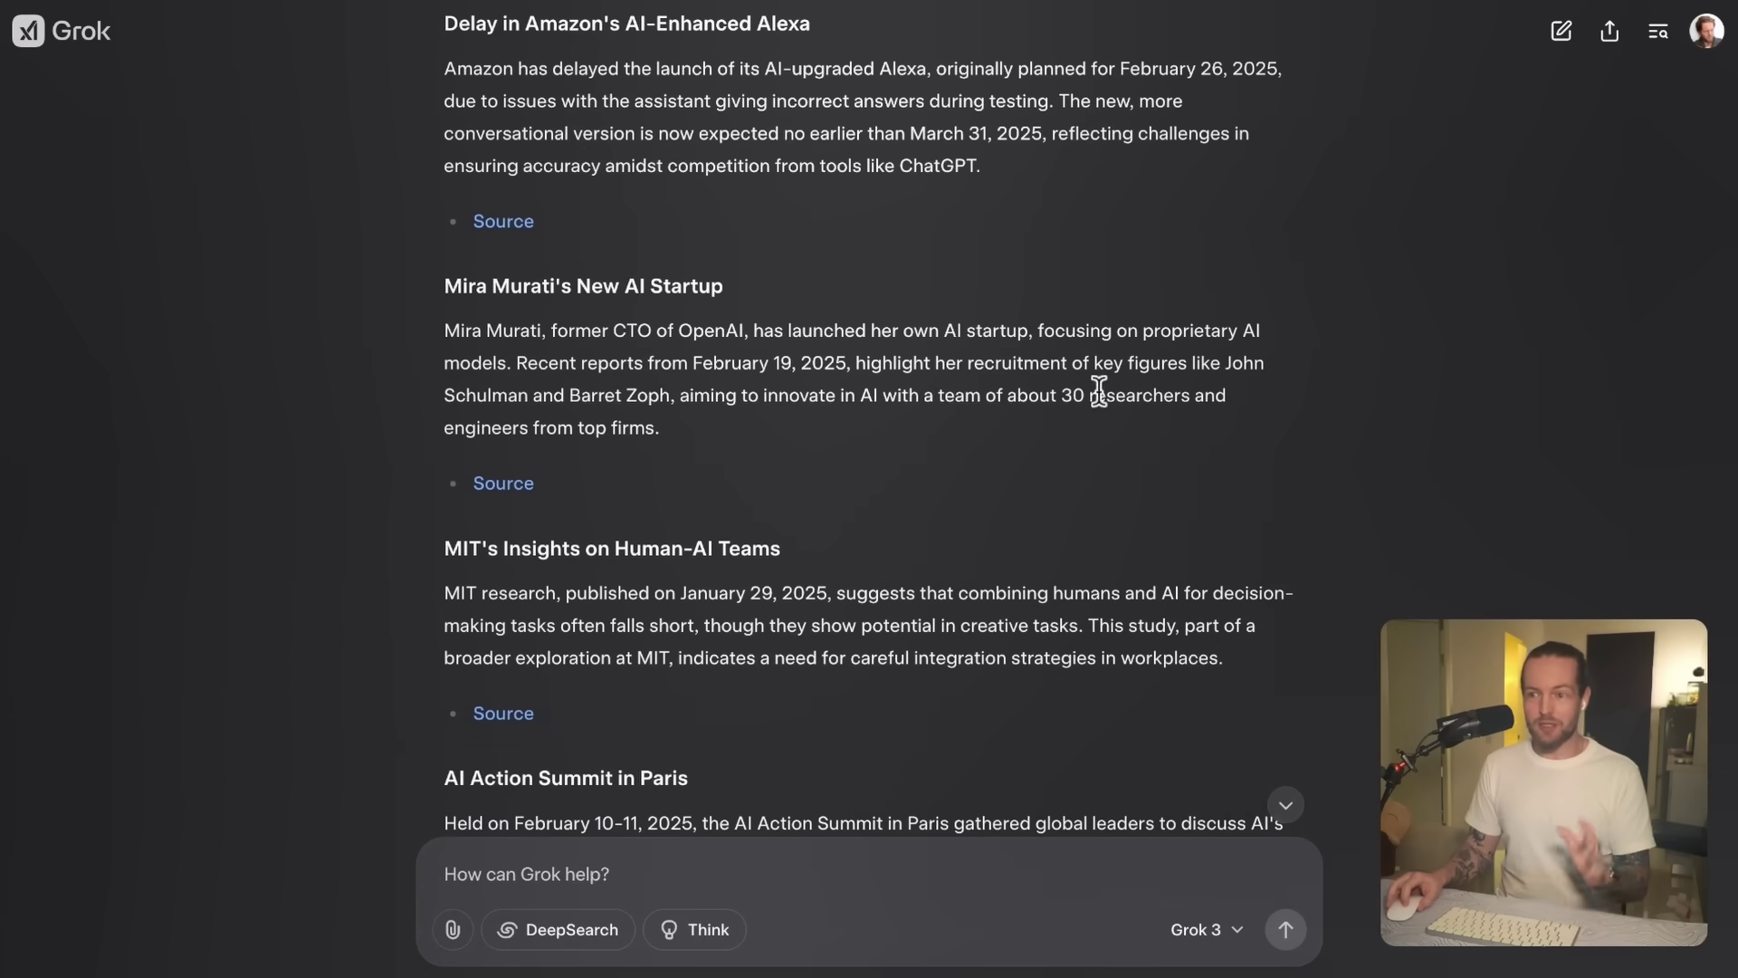
scroll(1370, 485, "down", 5)
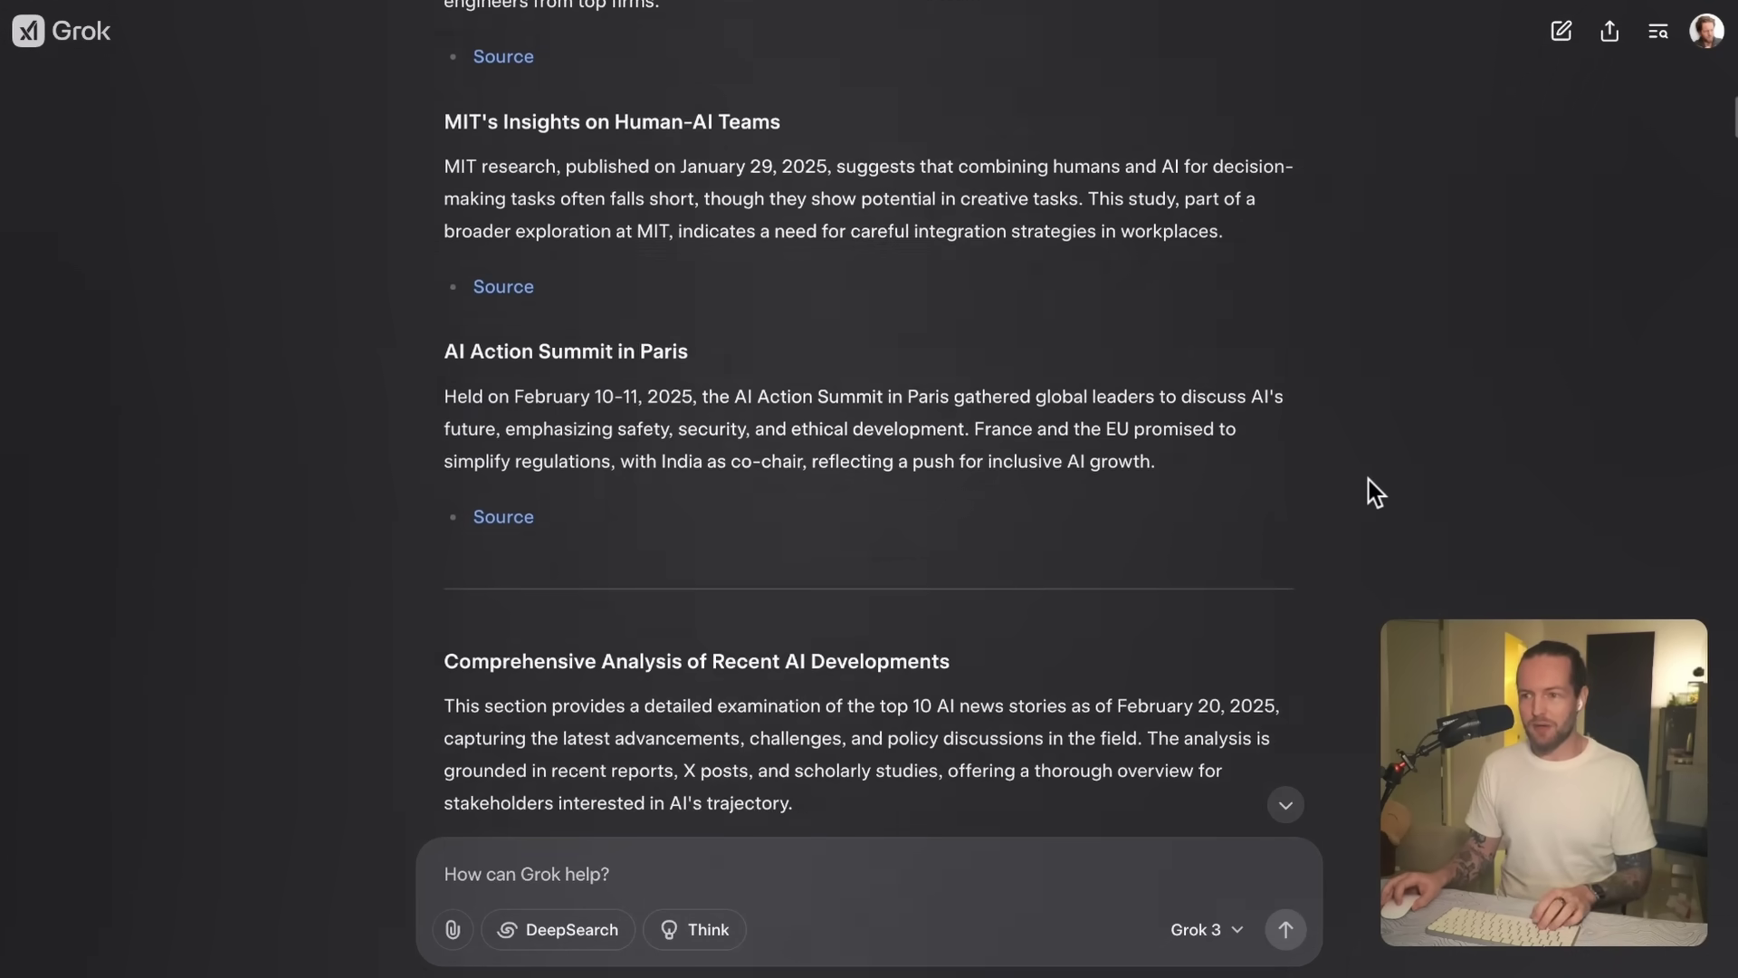
scroll(1369, 480, "down", 6)
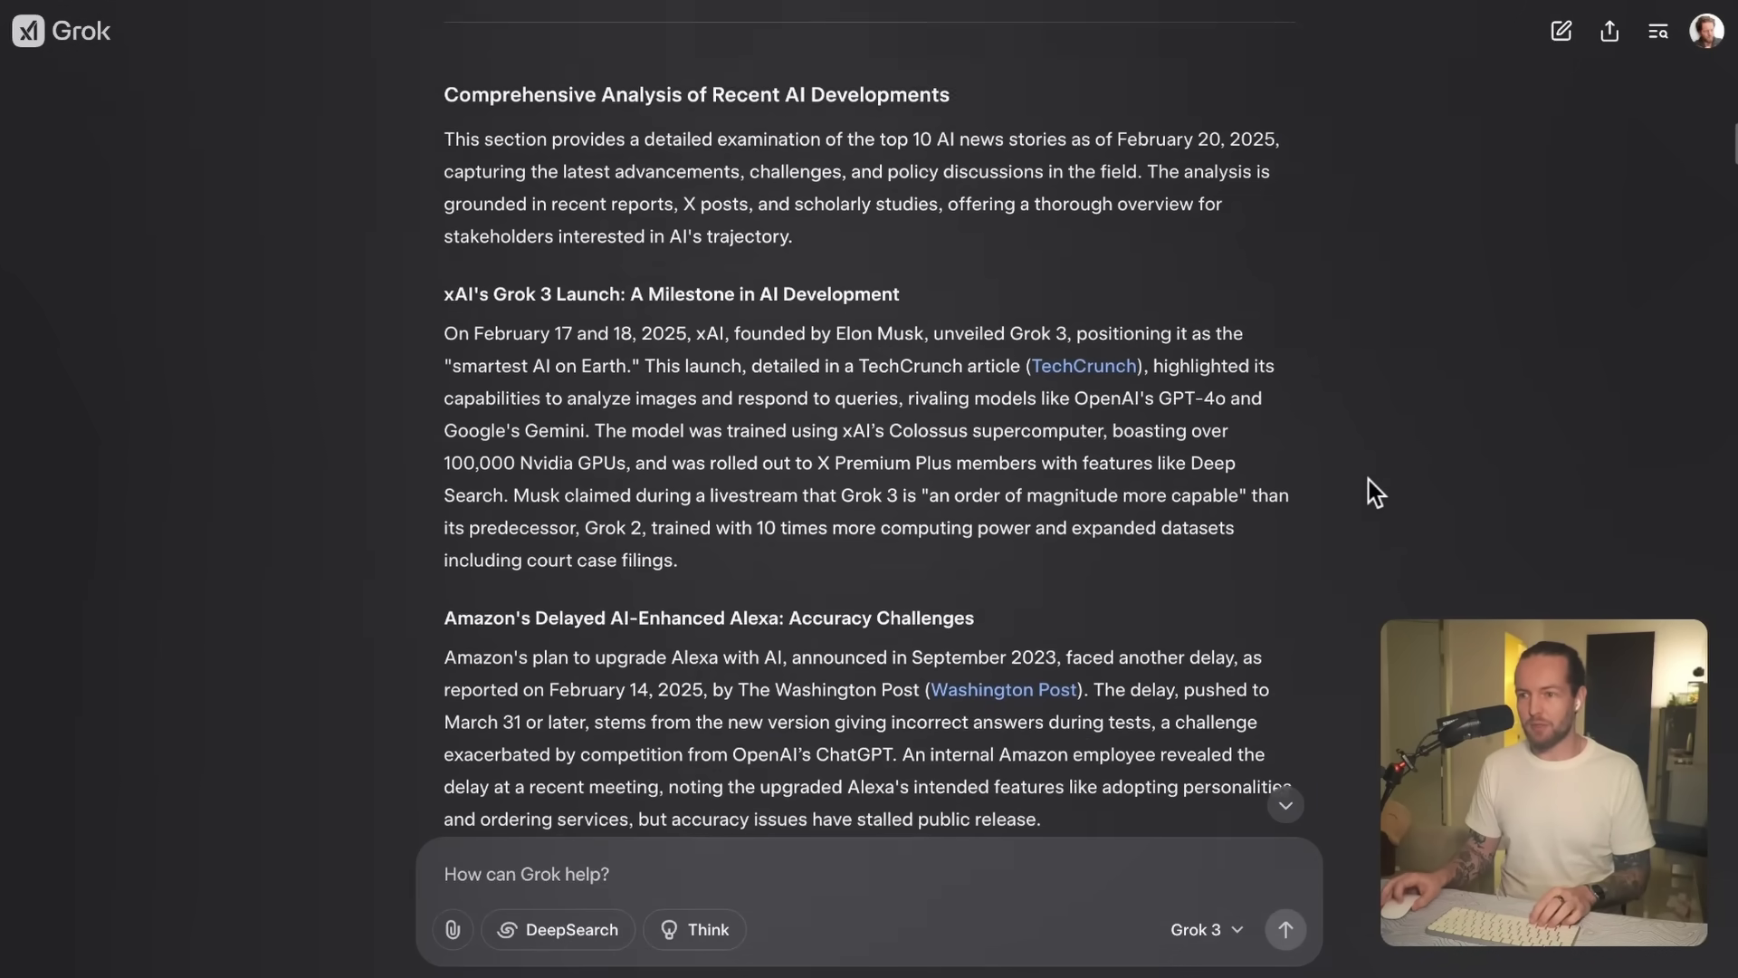
scroll(1368, 480, "down", 9)
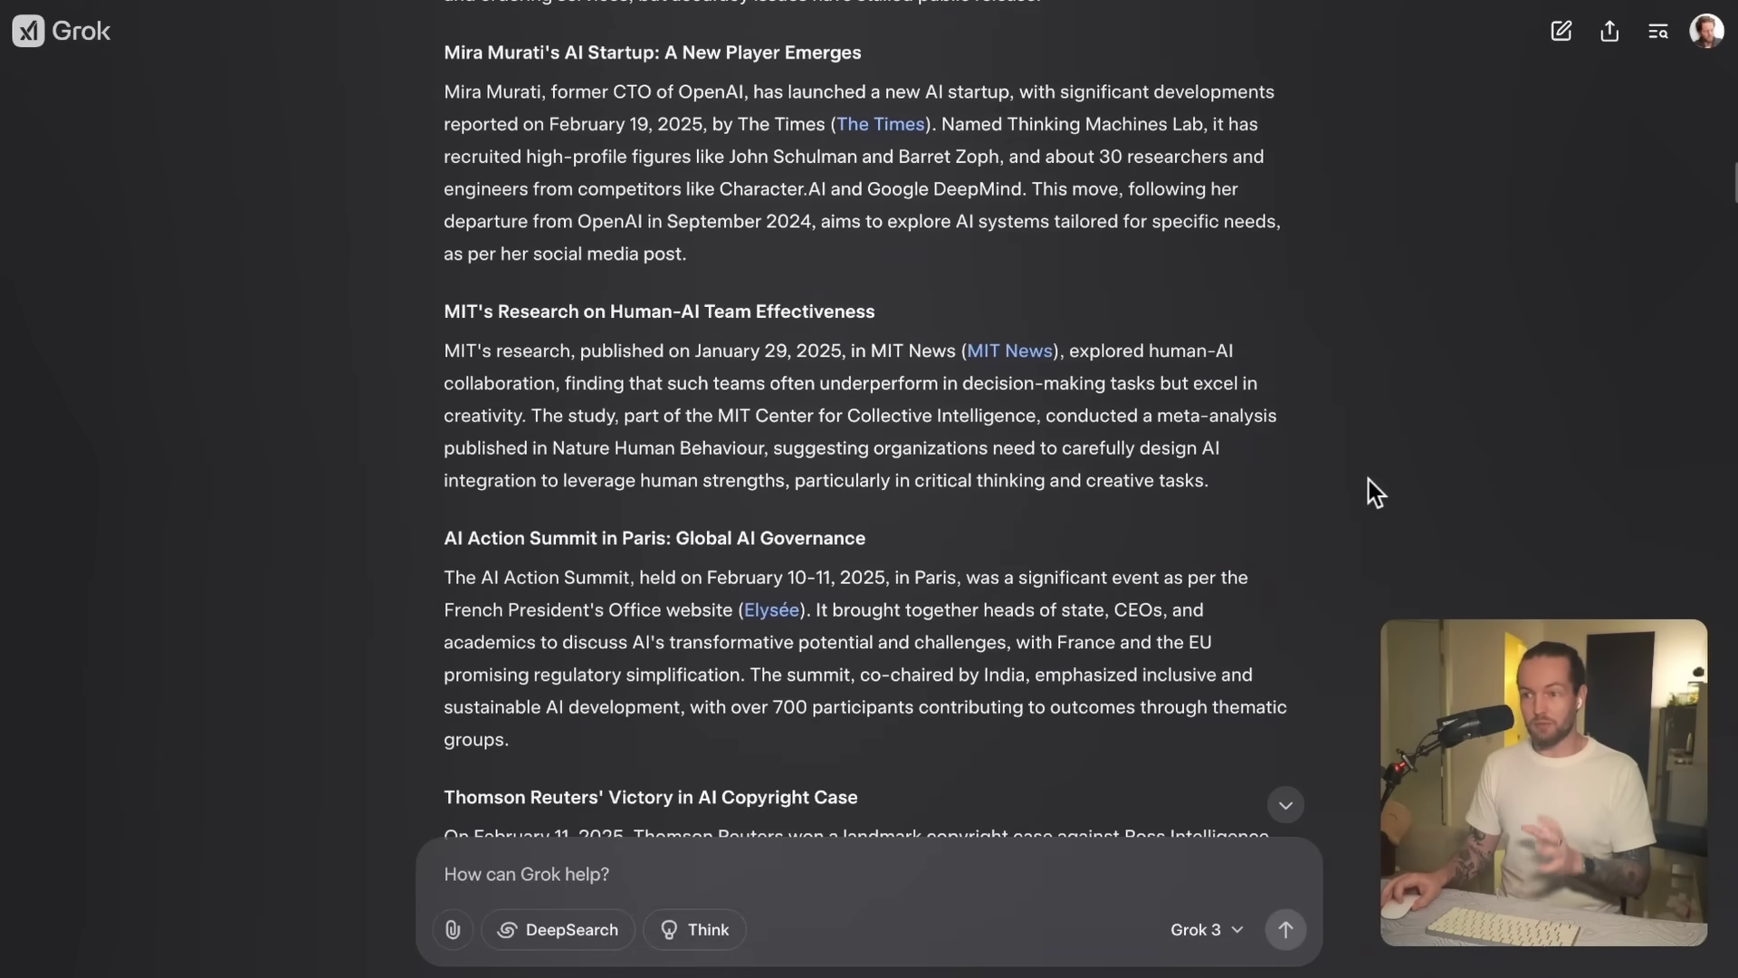
scroll(1369, 479, "down", 3)
scroll(1369, 480, "down", 1)
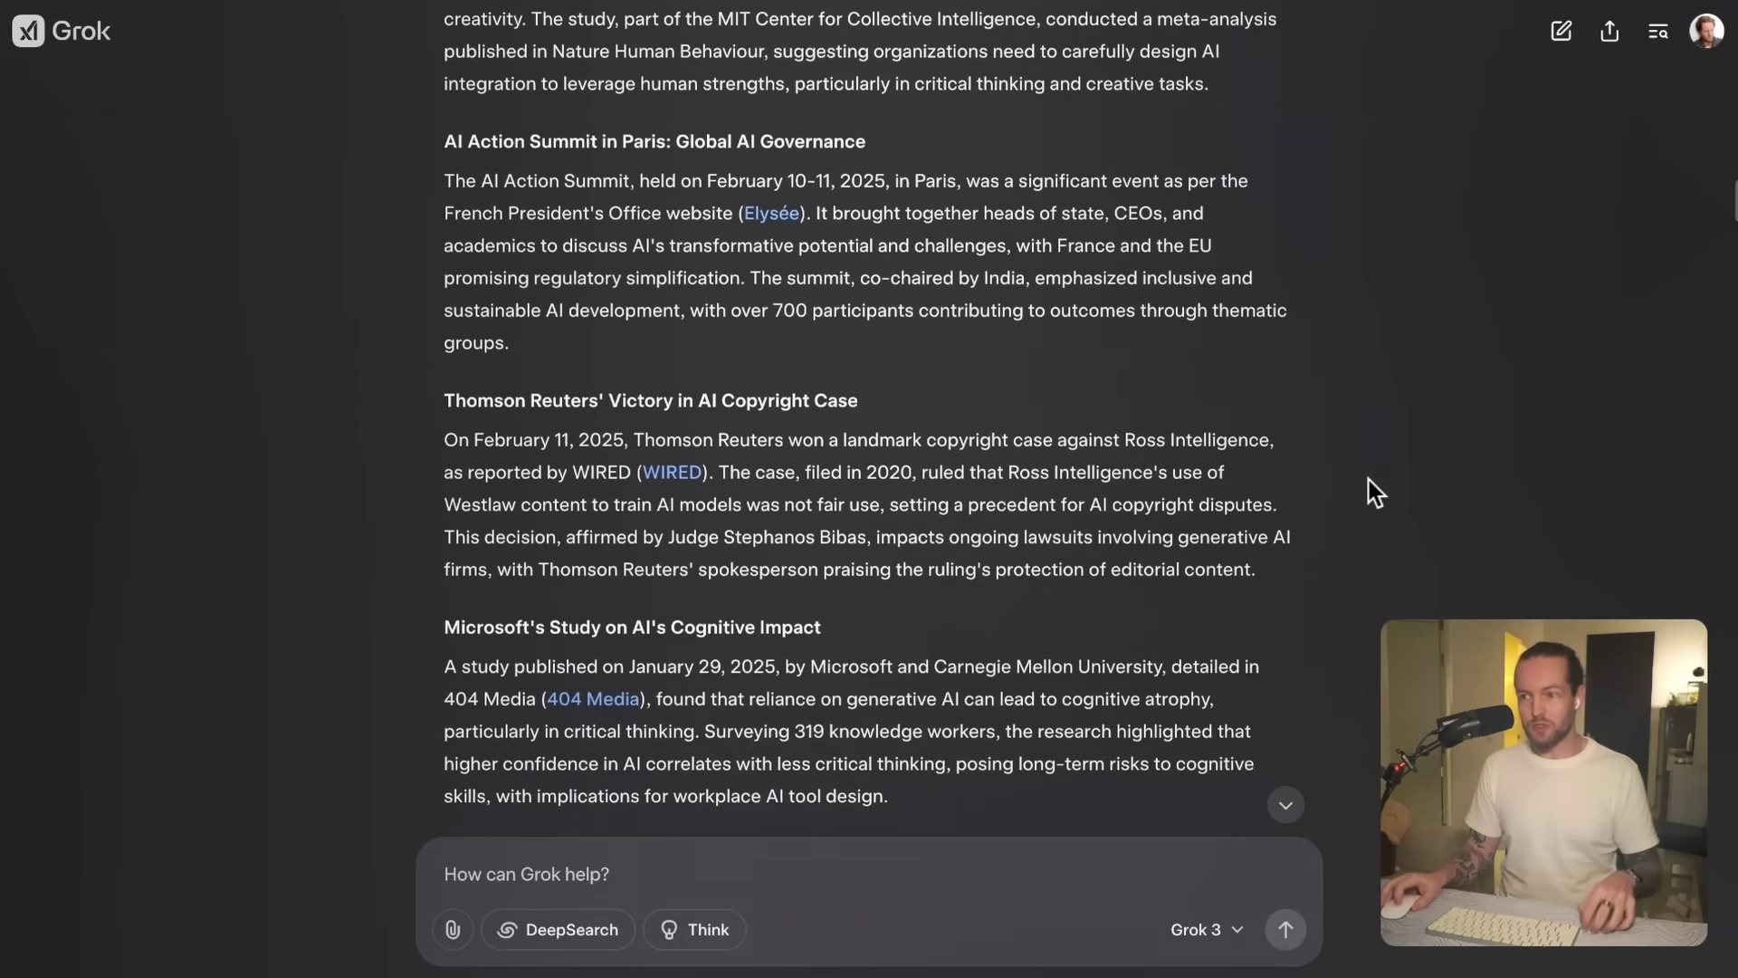
scroll(1368, 480, "down", 1)
scroll(1368, 480, "down", 7)
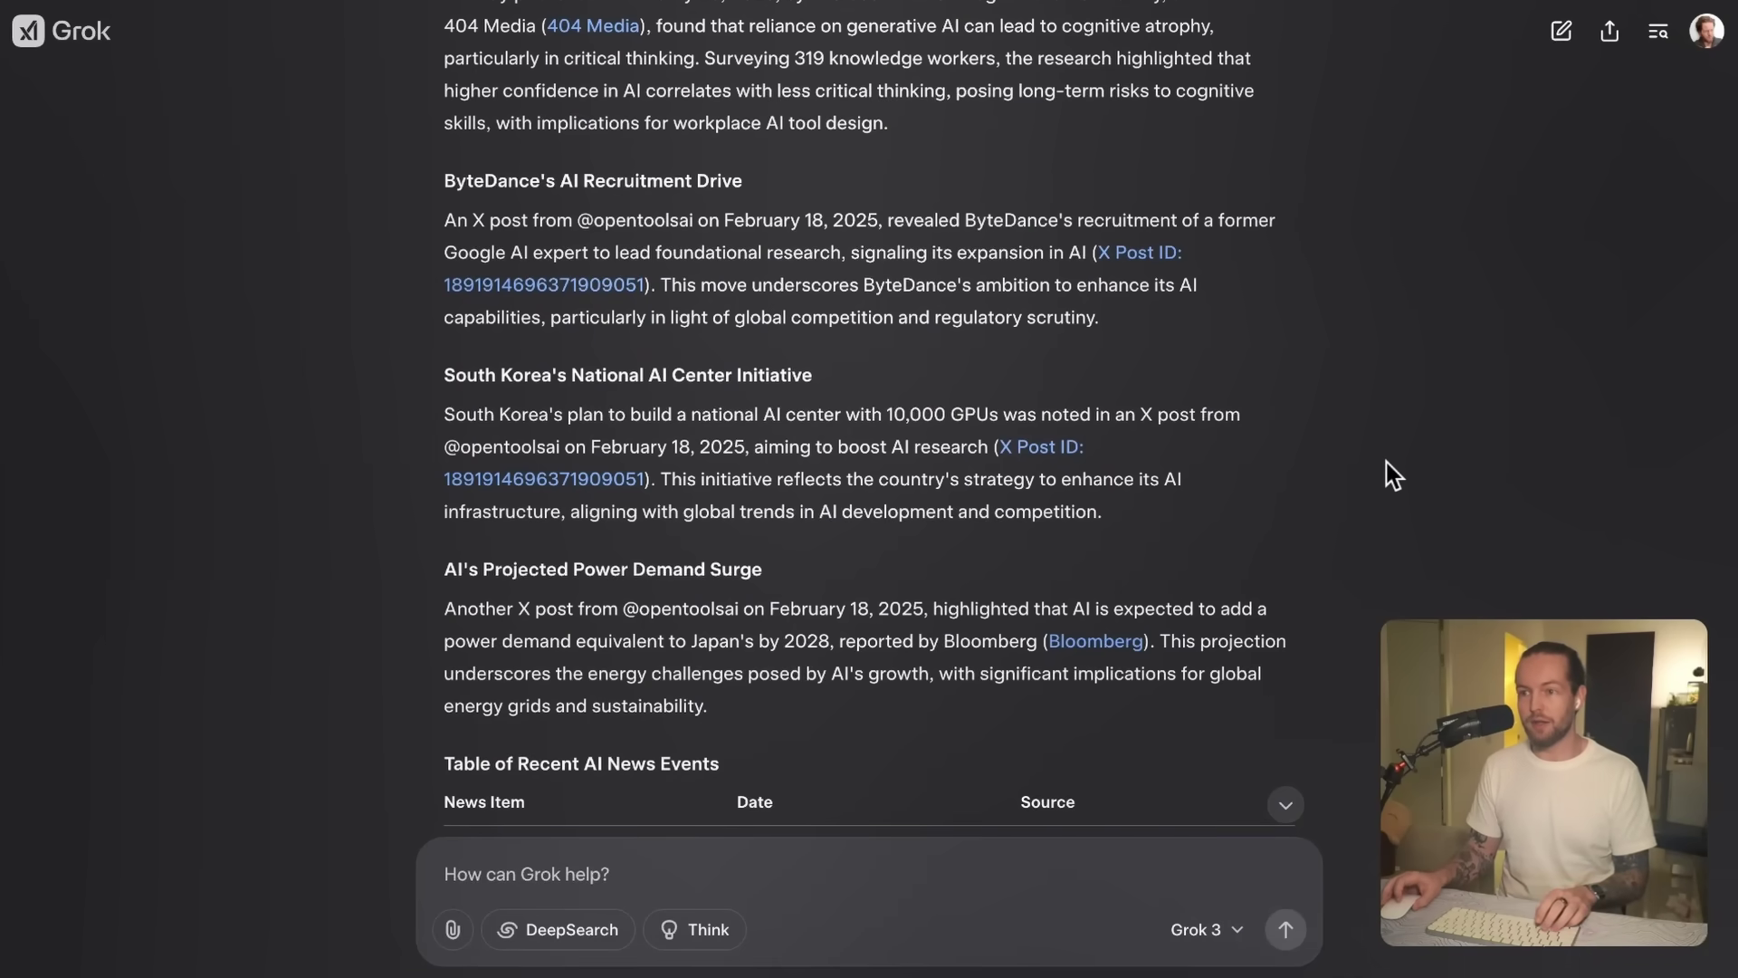
scroll(1365, 443, "down", 6)
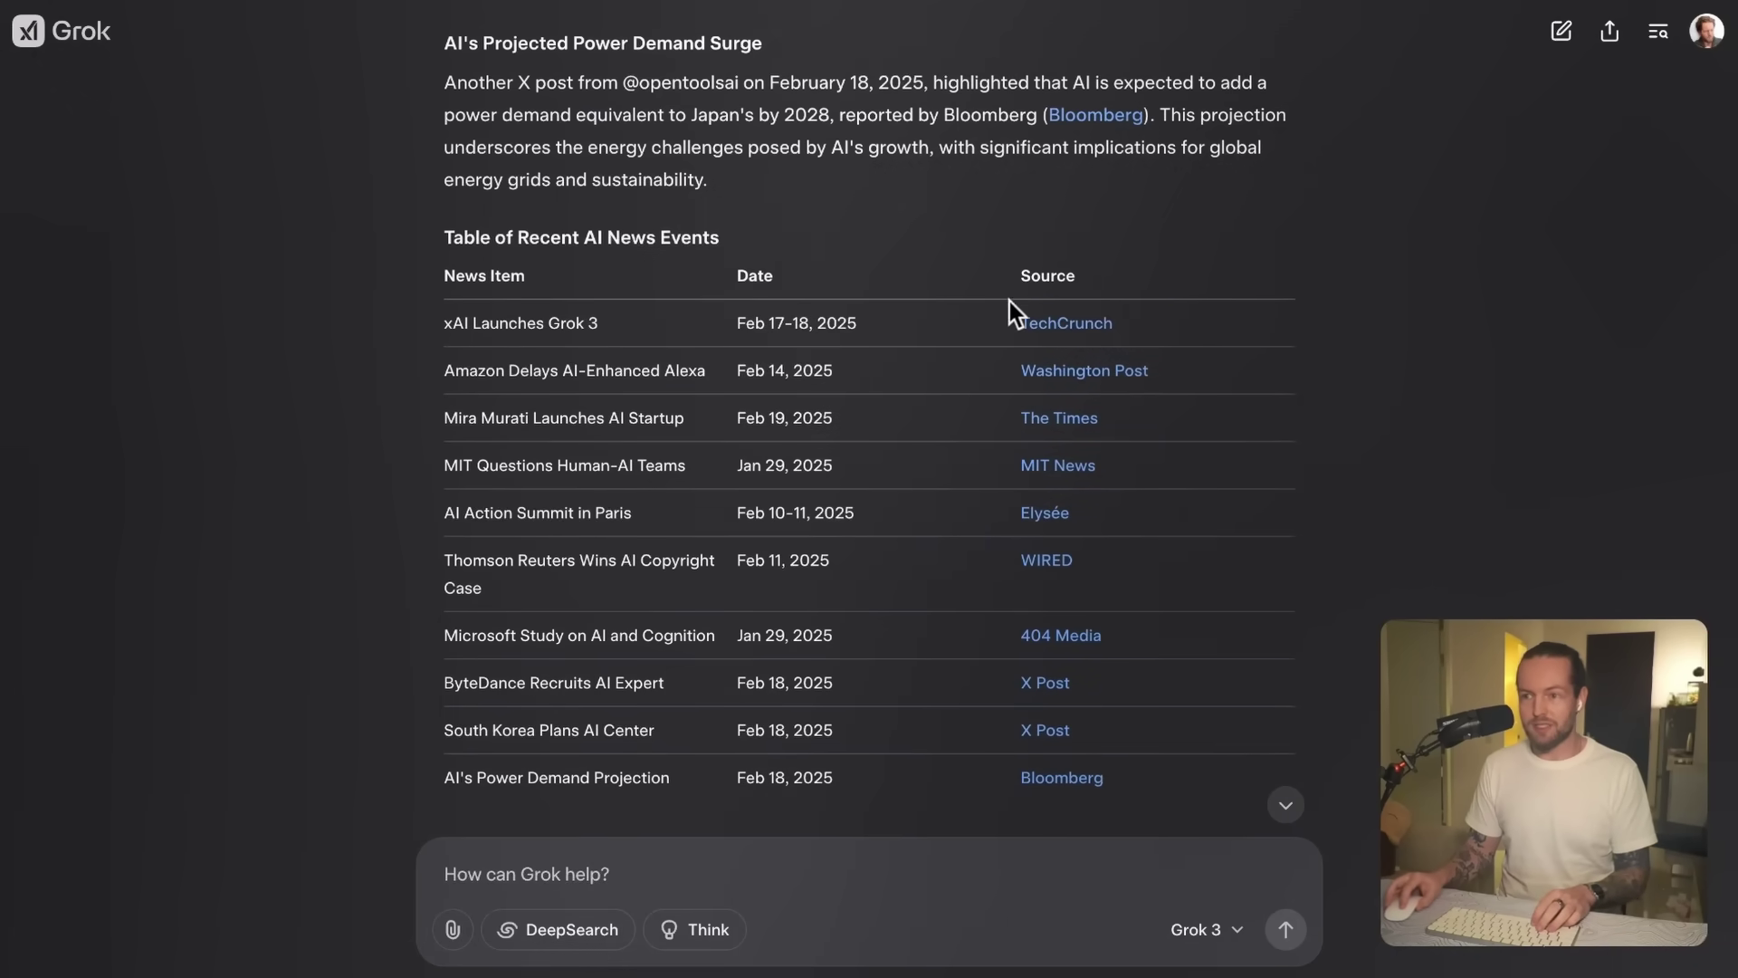
scroll(1334, 546, "down", 2)
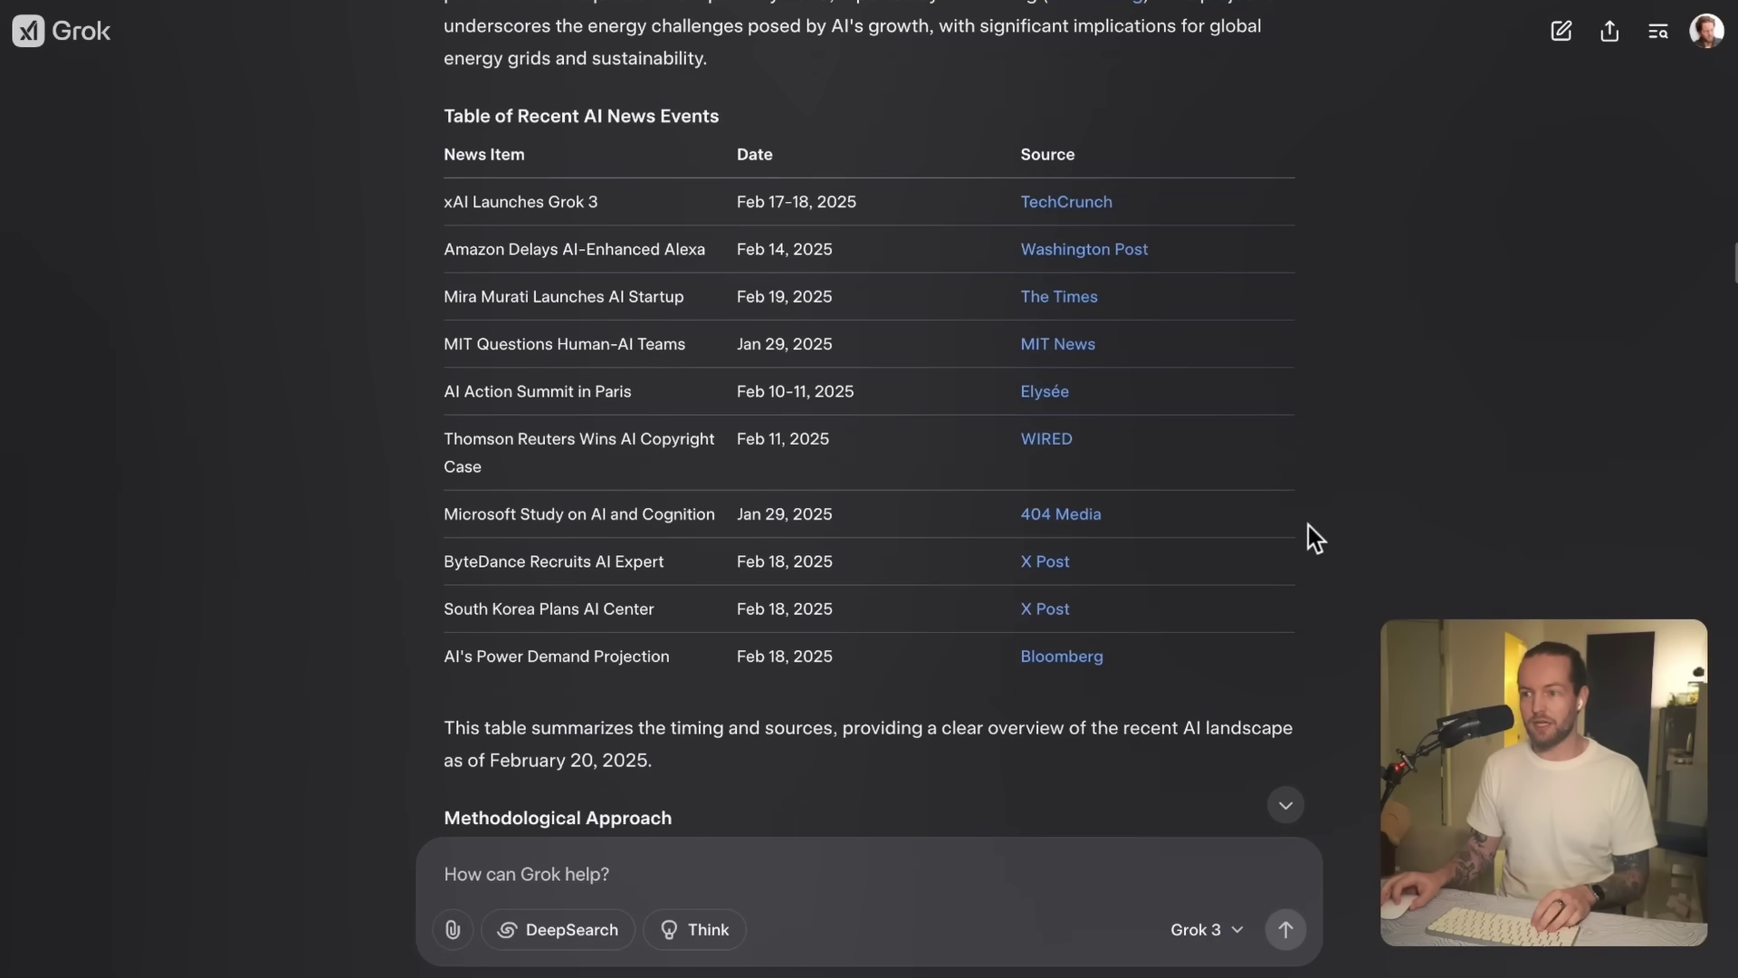
scroll(1077, 435, "down", 7)
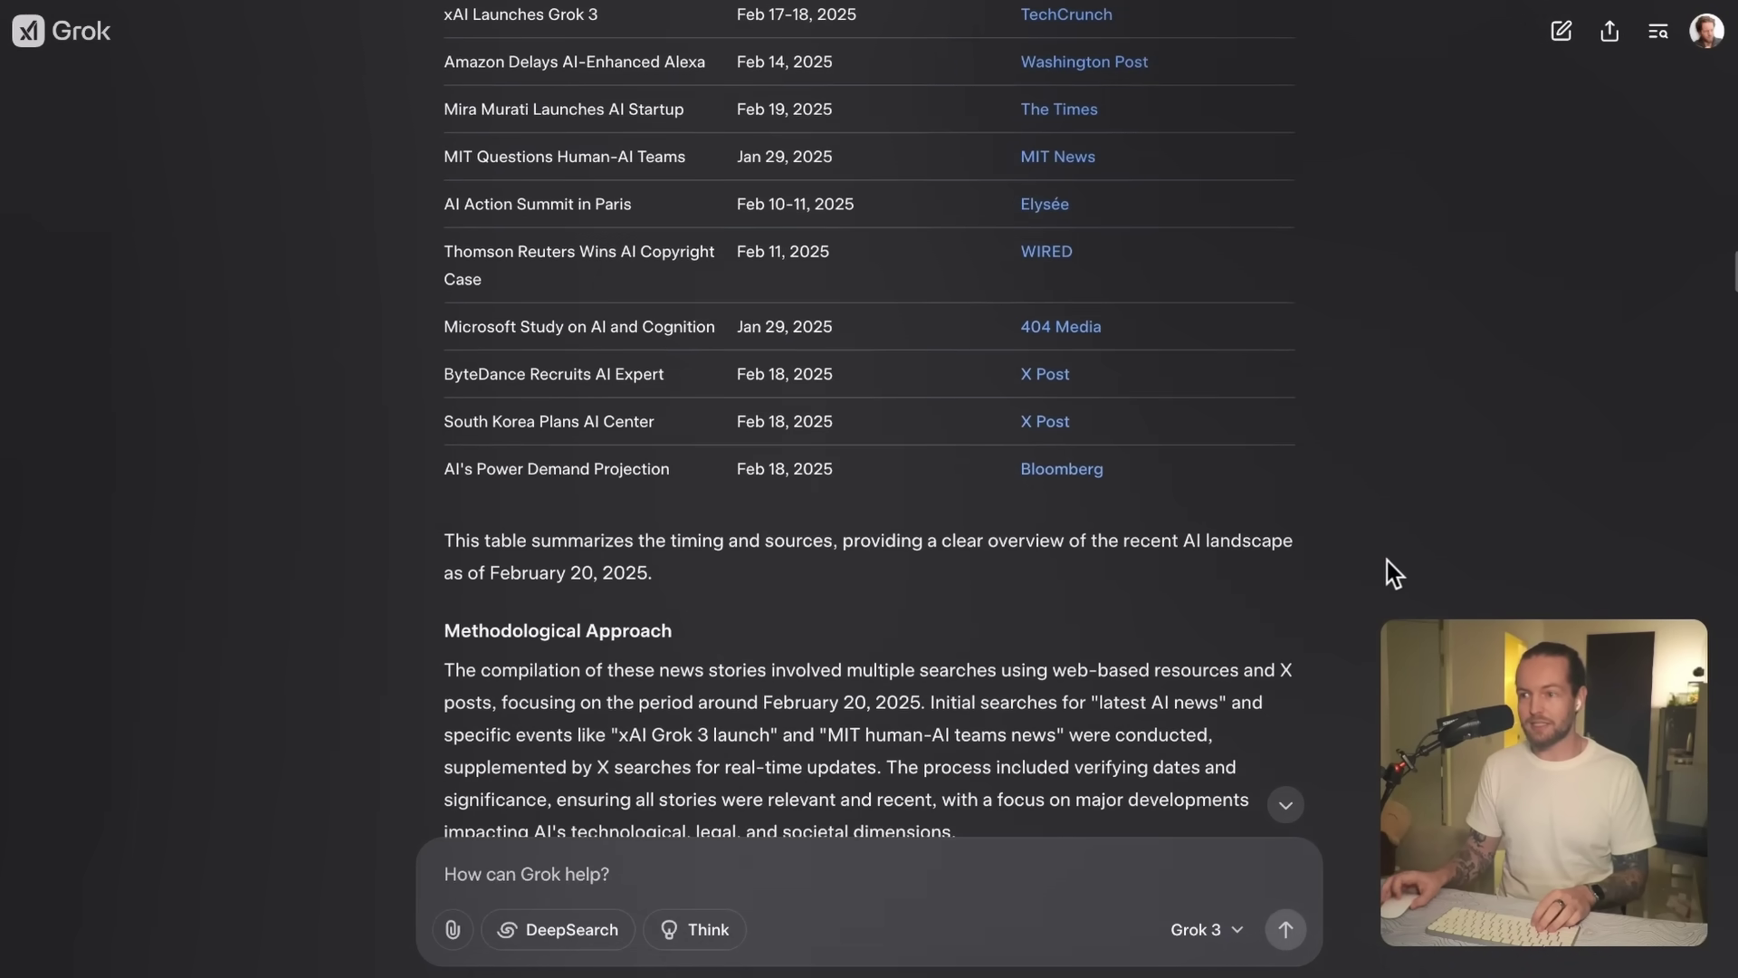
scroll(1374, 558, "down", 4)
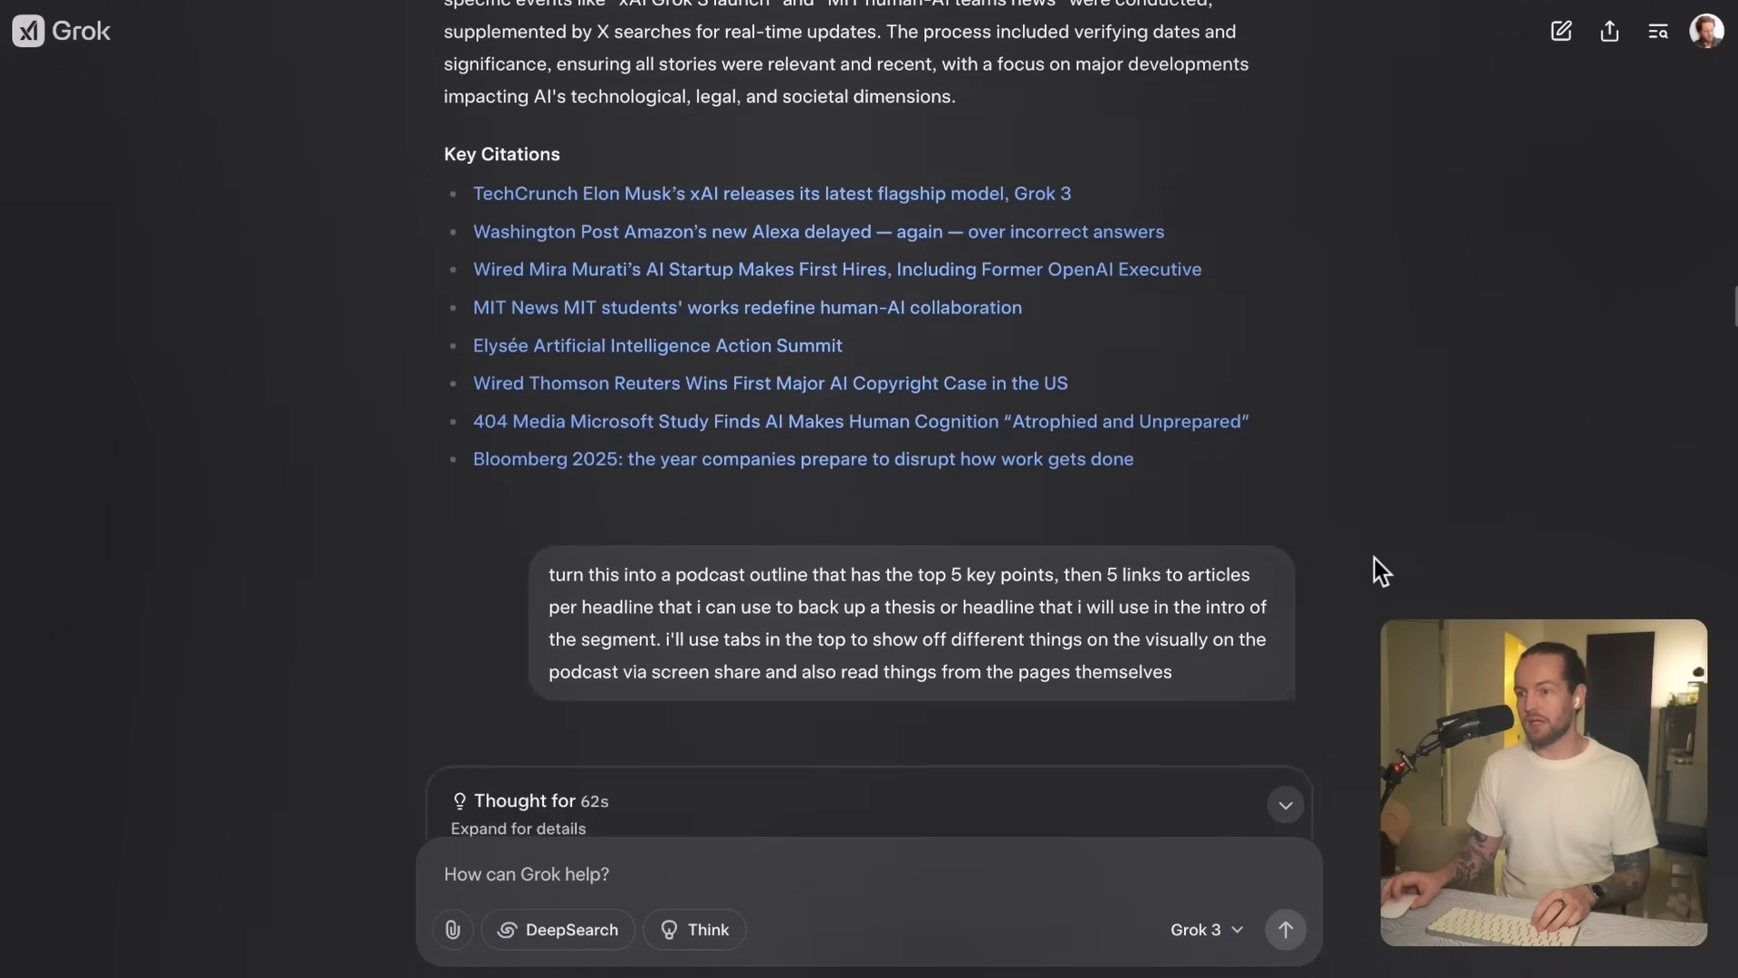
scroll(1374, 558, "up", 1)
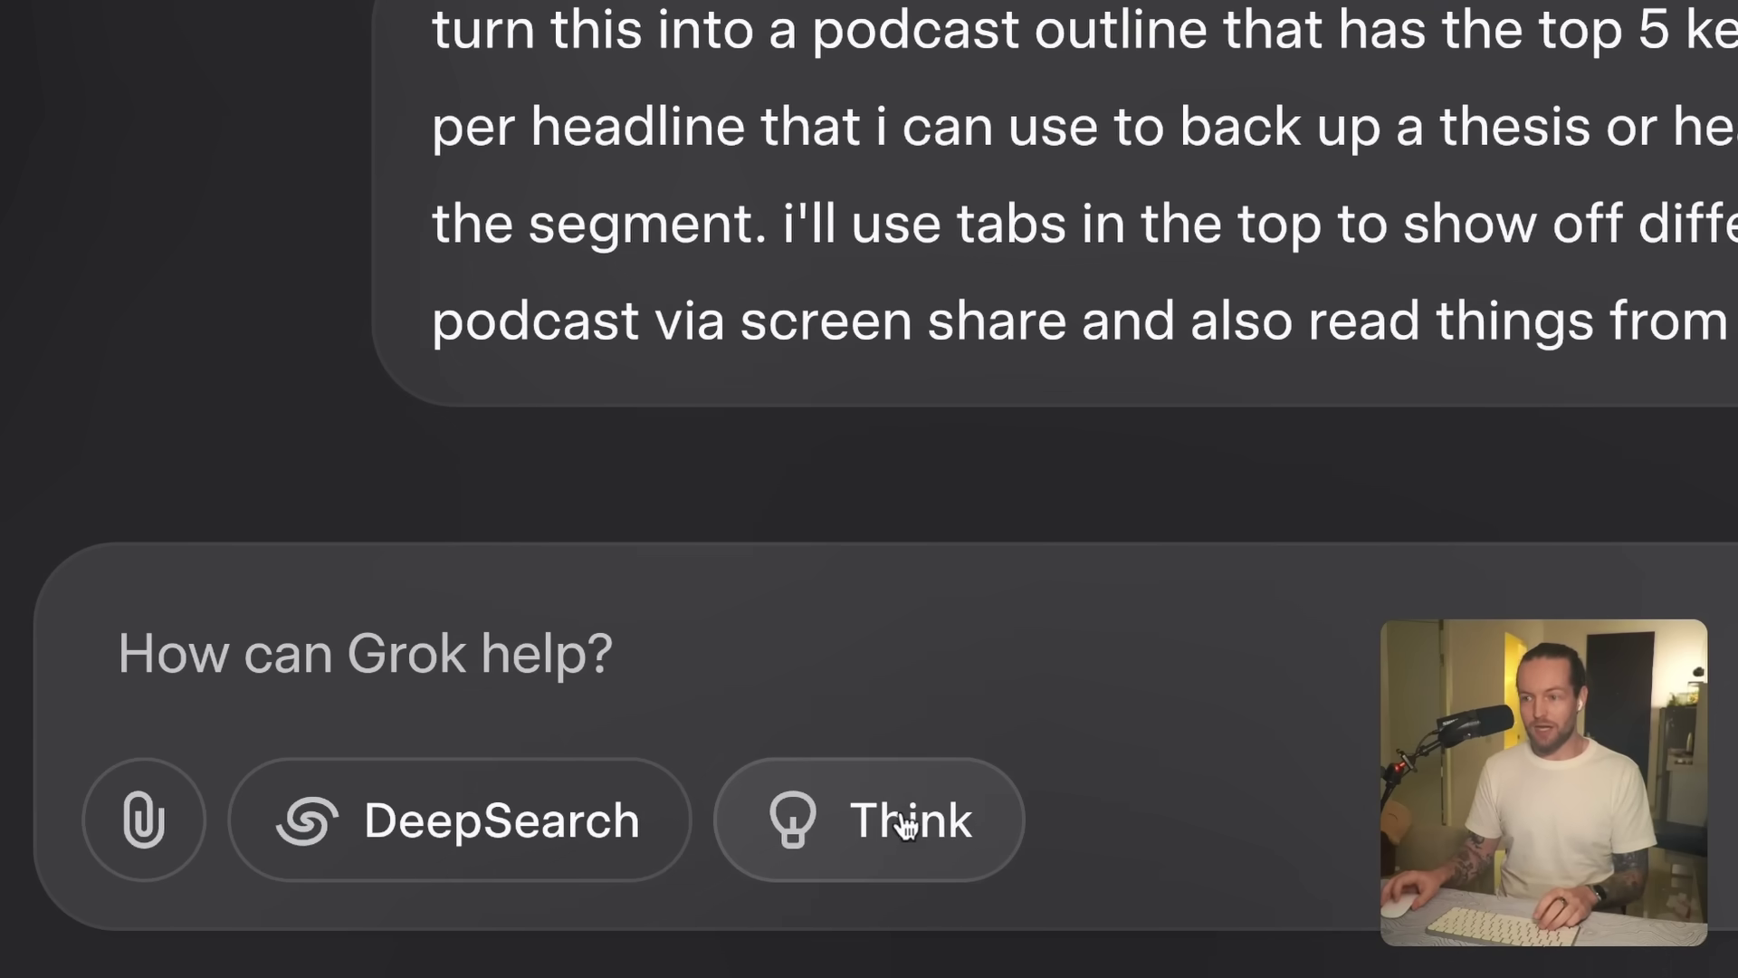
scroll(1014, 733, "up", 2)
scroll(1014, 688, "down", 1)
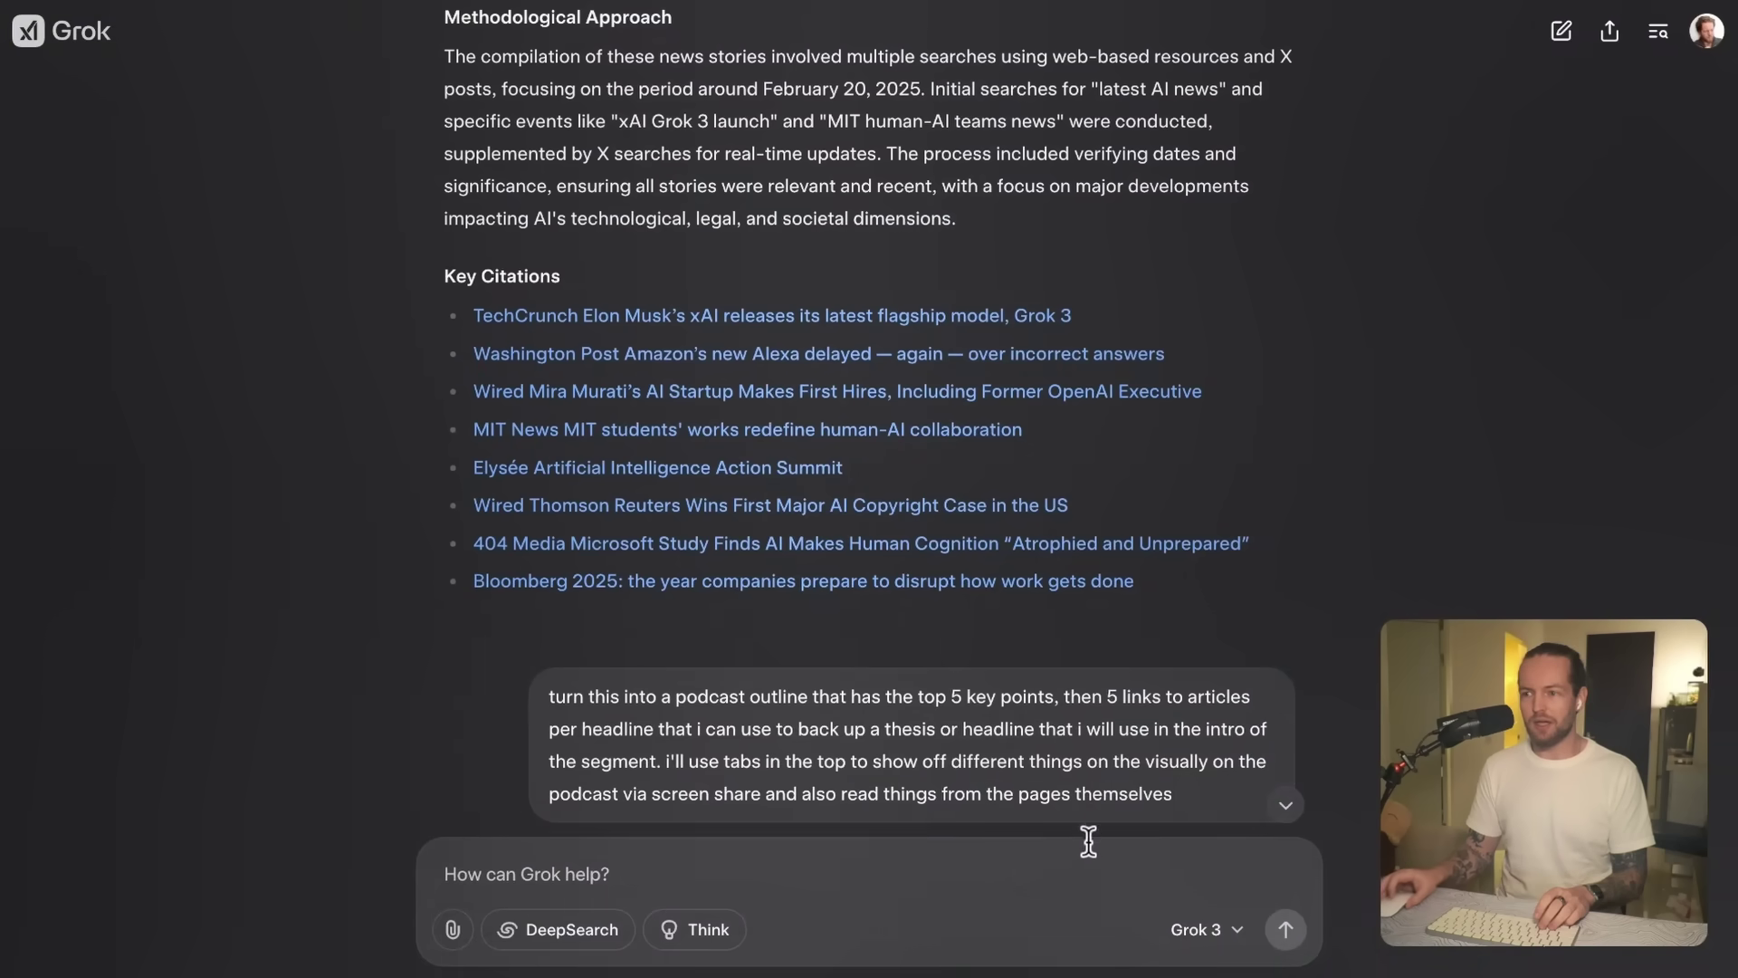
scroll(1115, 751, "down", 3)
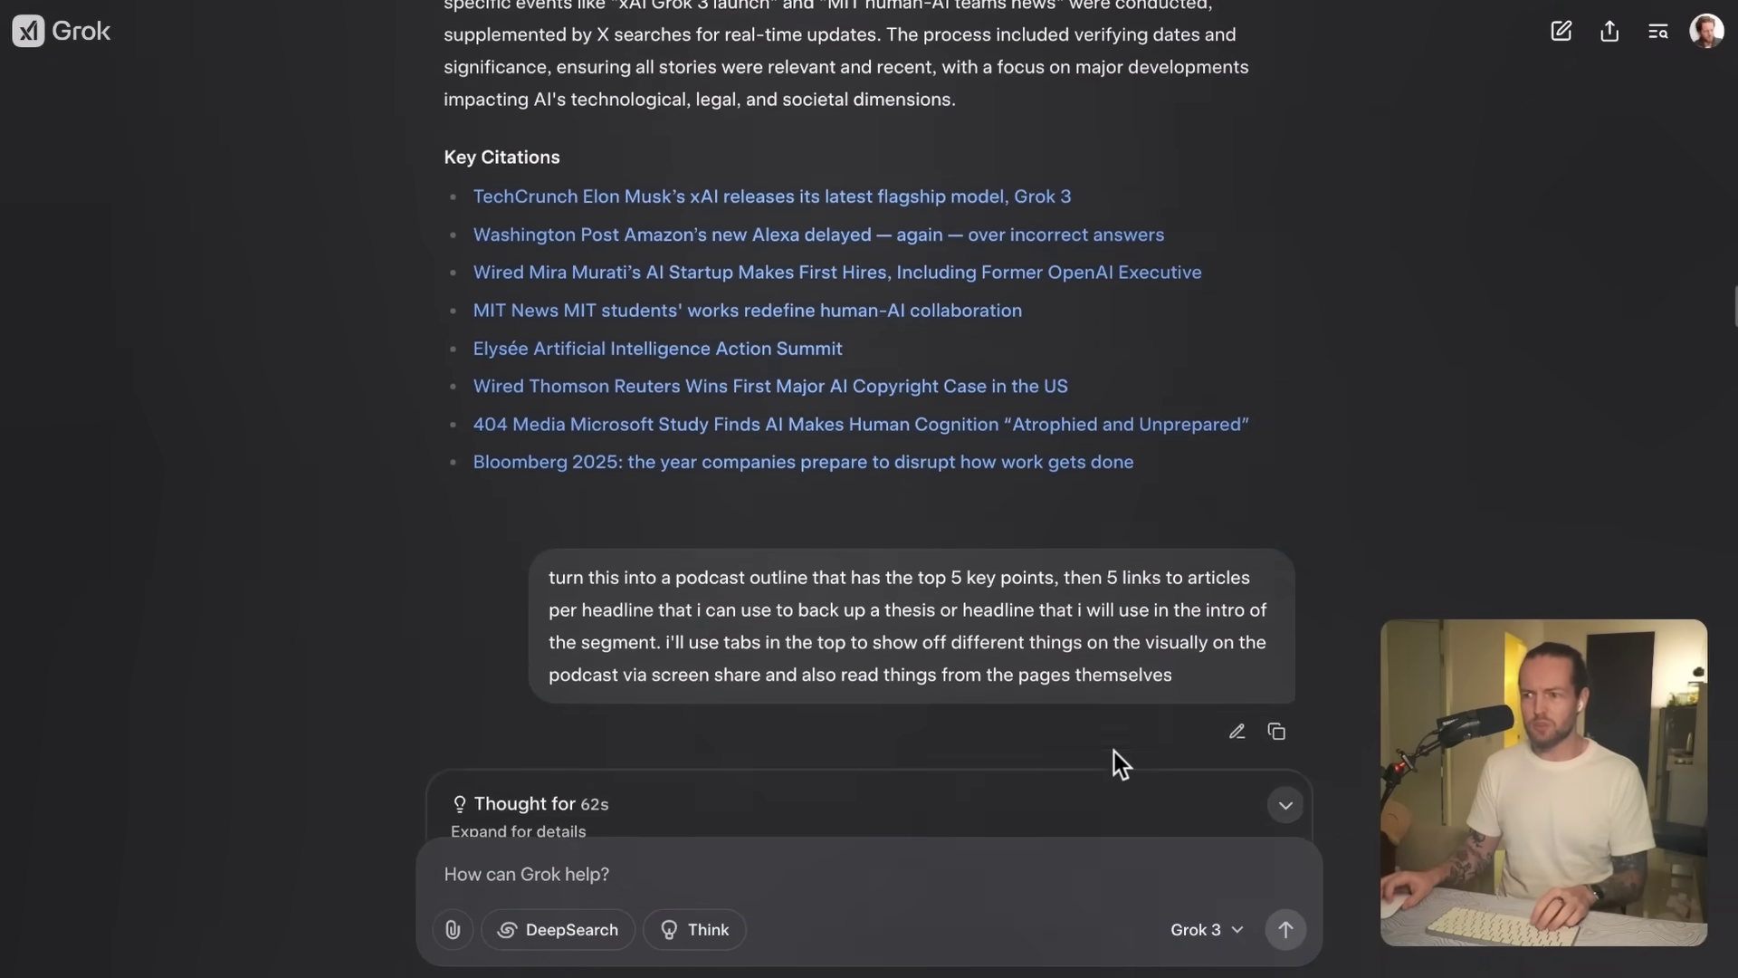
scroll(1113, 736, "down", 1)
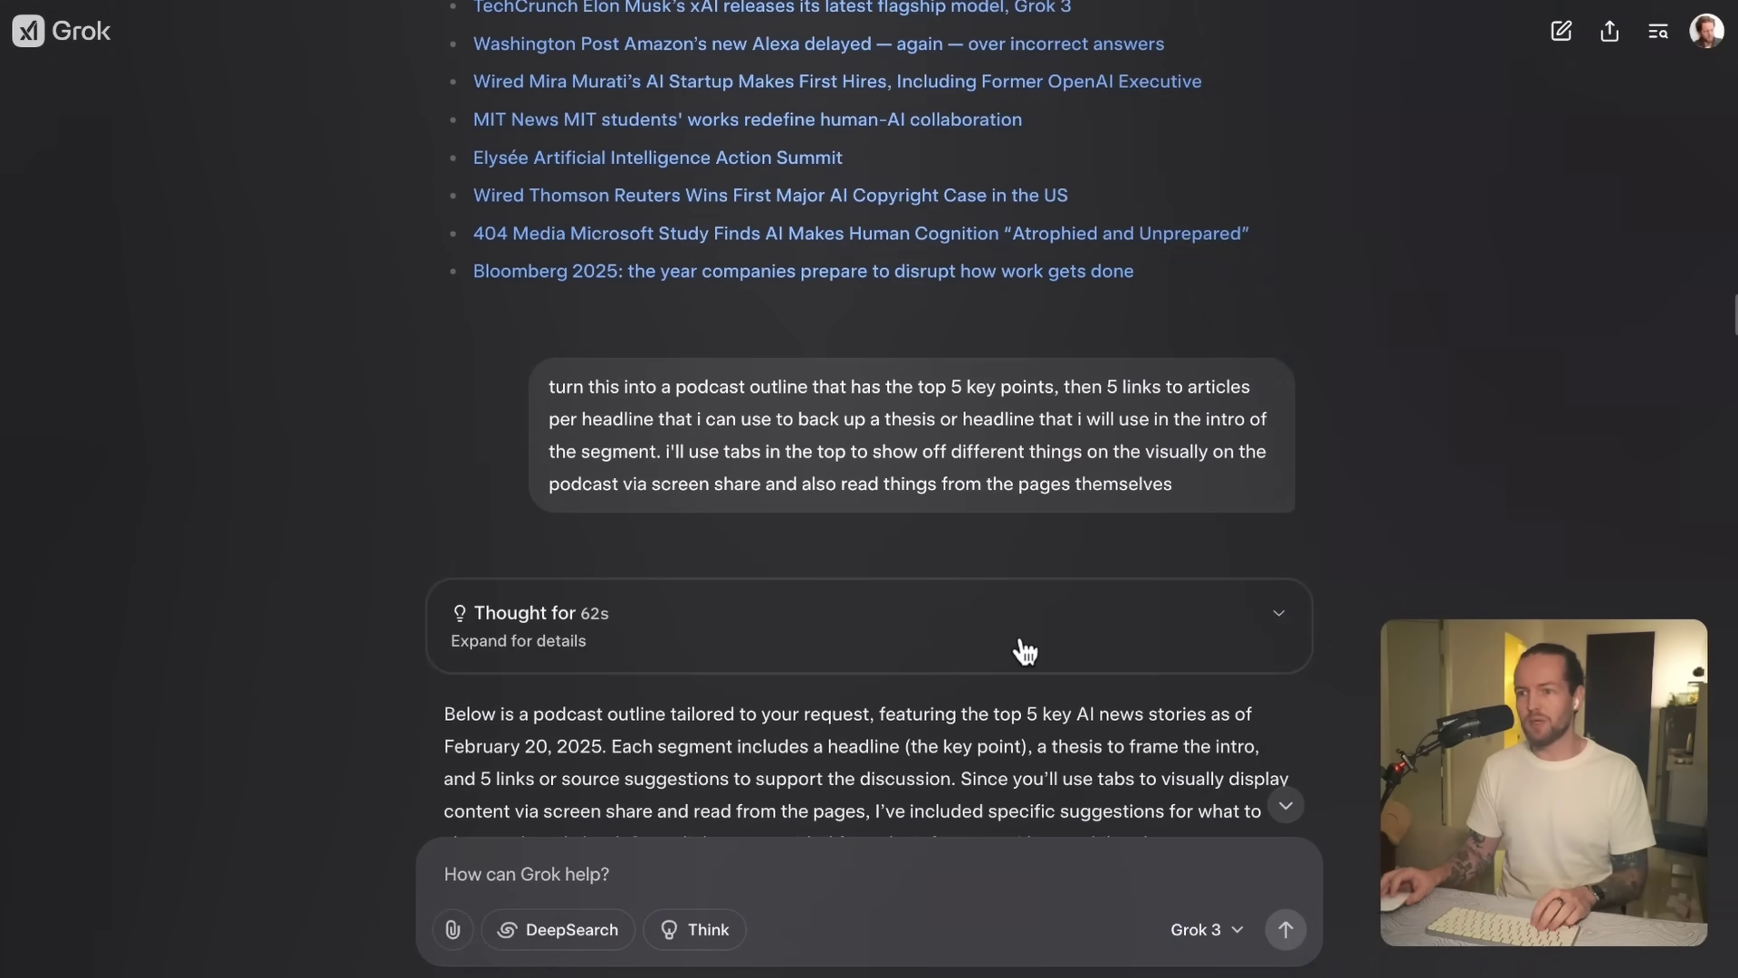
left_click_drag(546, 398, 1057, 385)
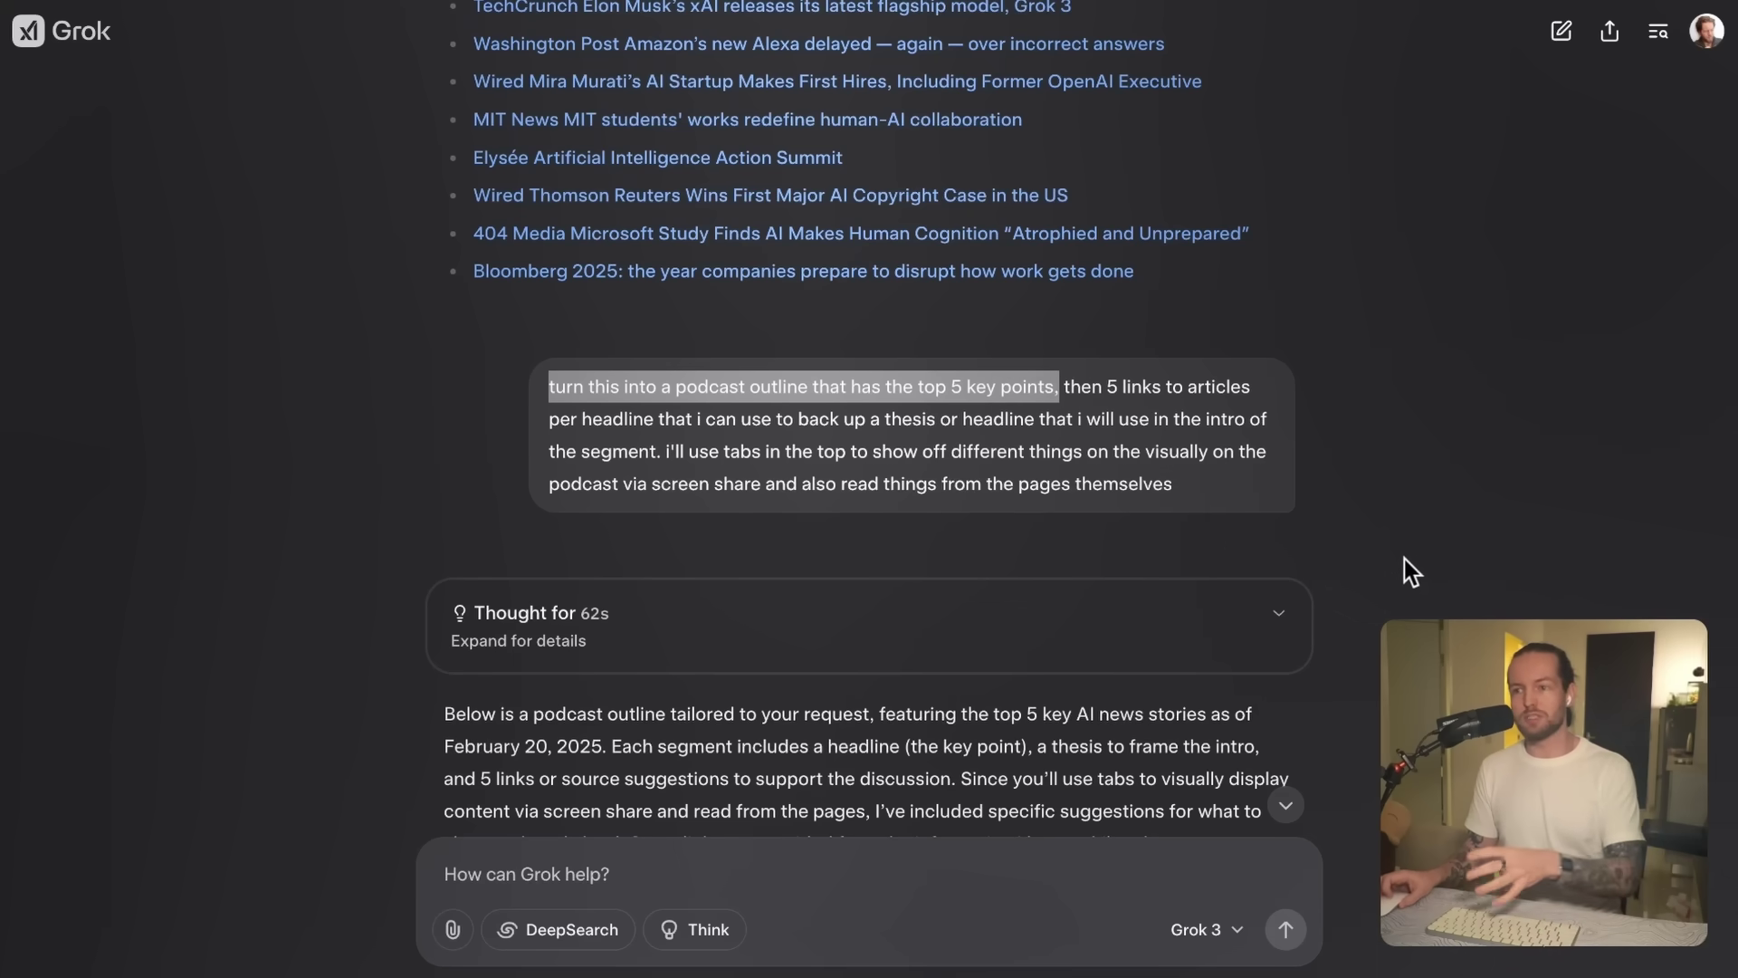
scroll(1404, 558, "down", 5)
scroll(1404, 558, "down", 10)
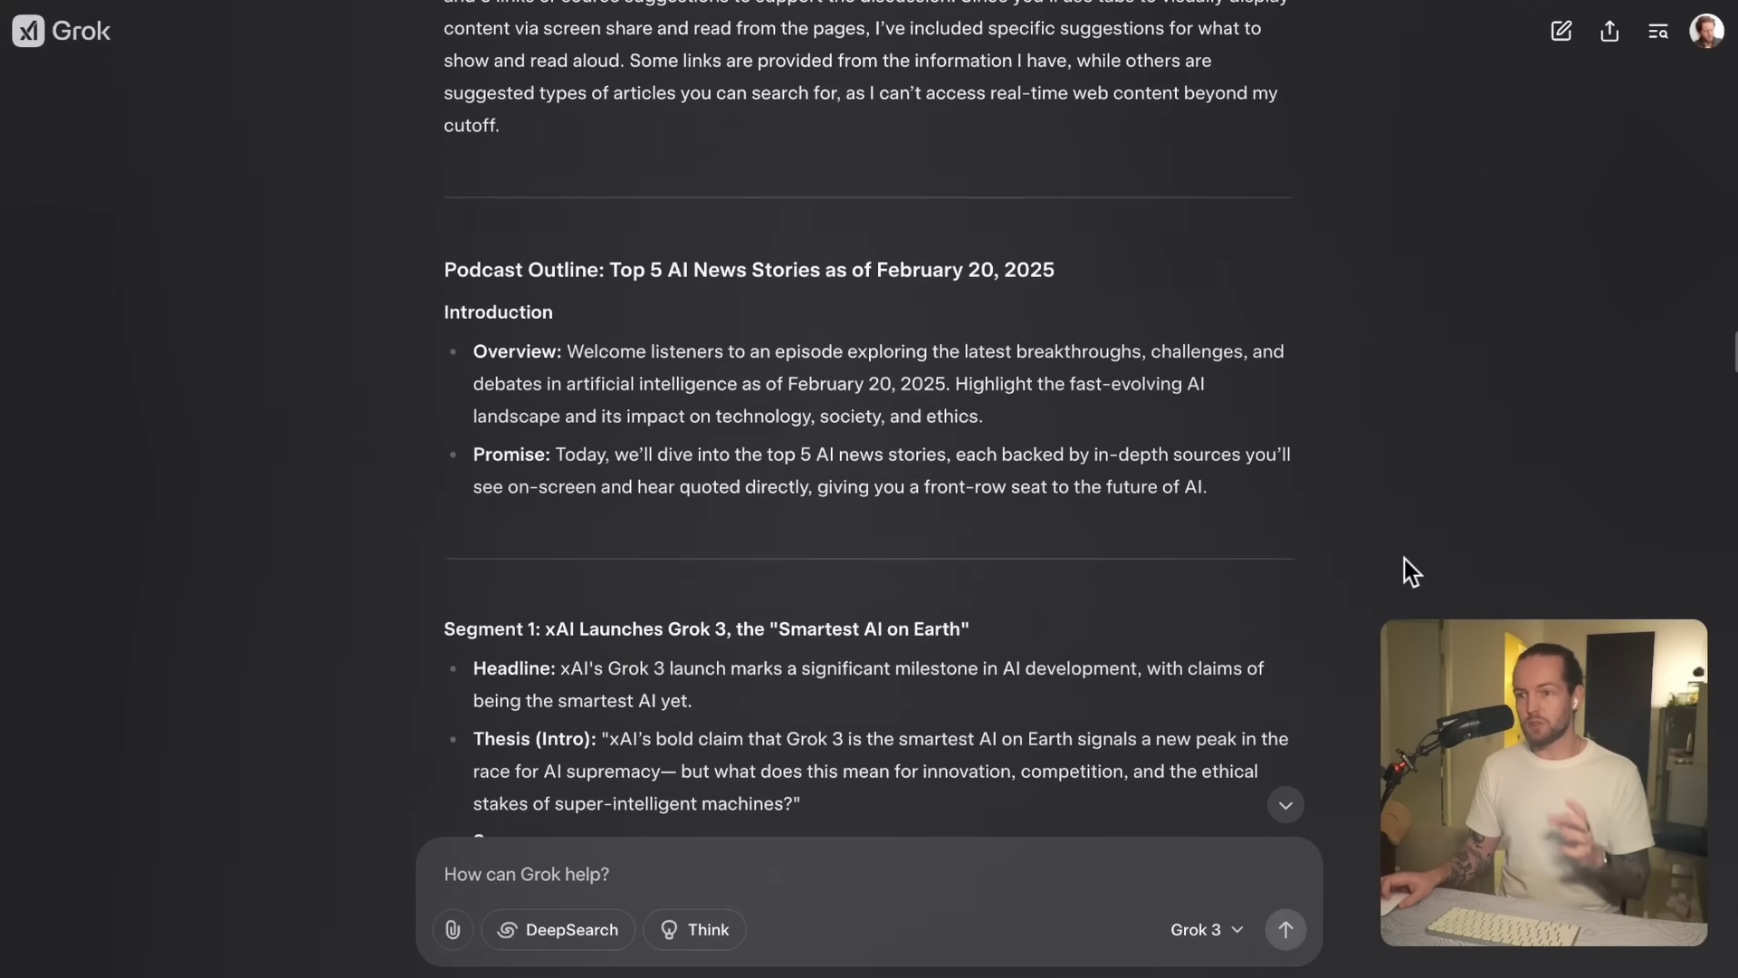
scroll(1404, 558, "down", 1)
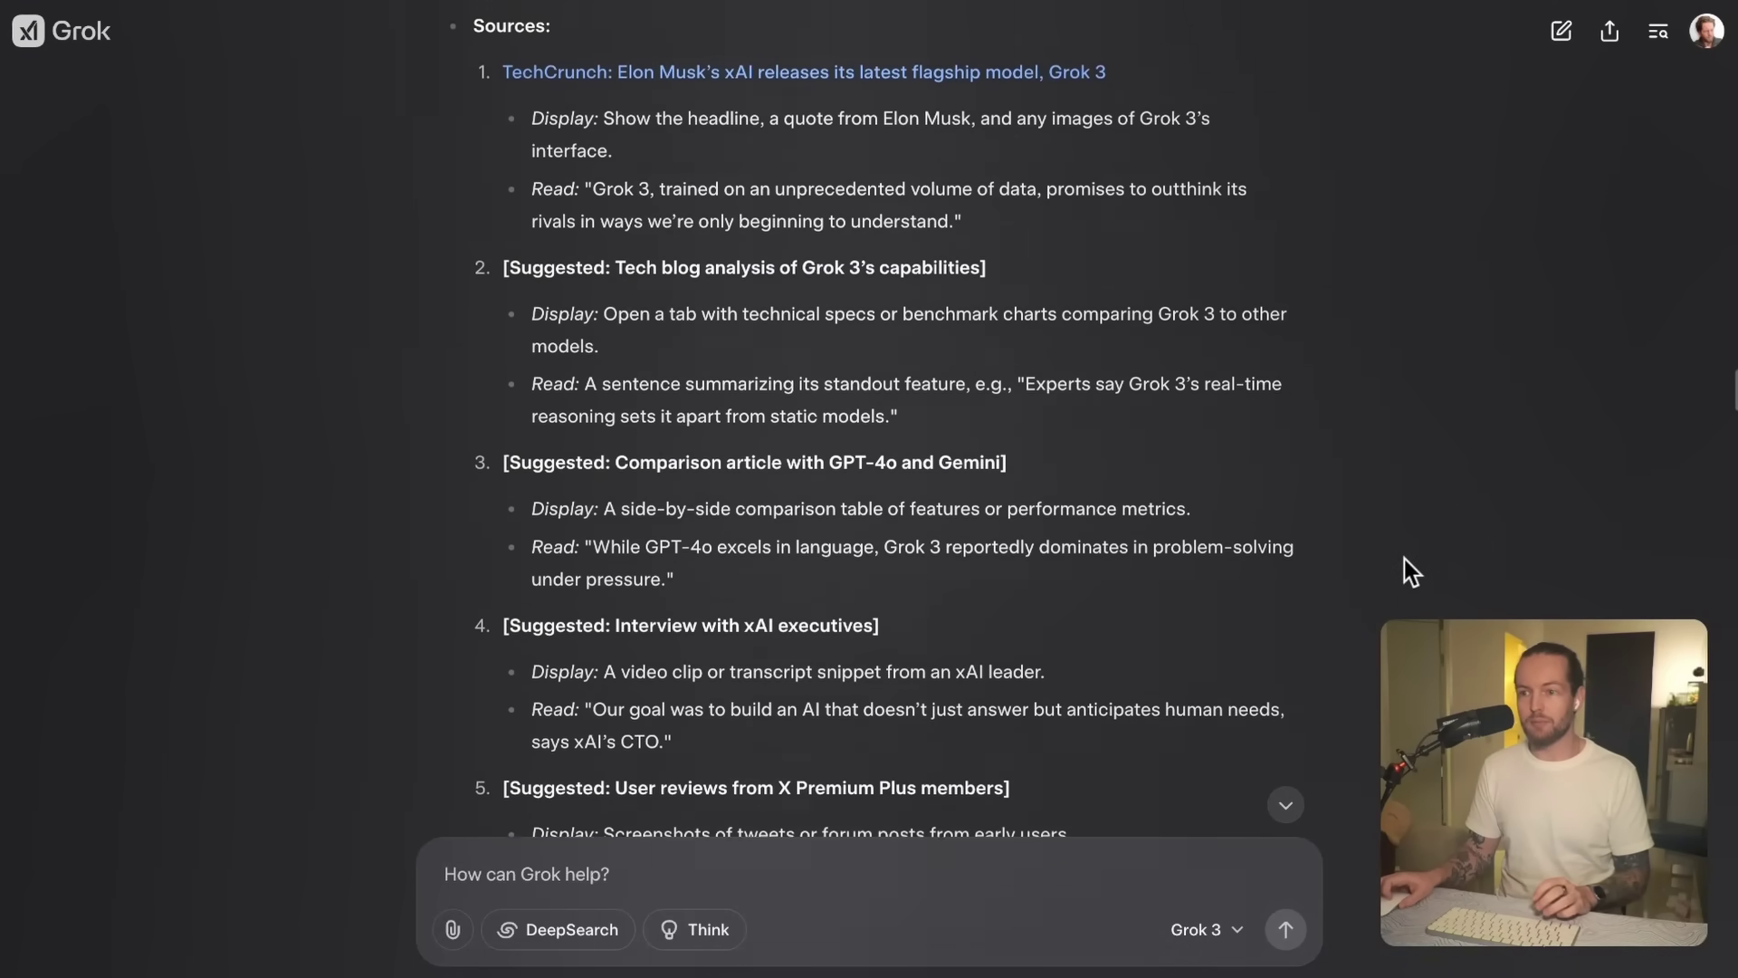
scroll(1404, 558, "up", 2)
scroll(1404, 558, "down", 6)
scroll(1316, 384, "down", 1)
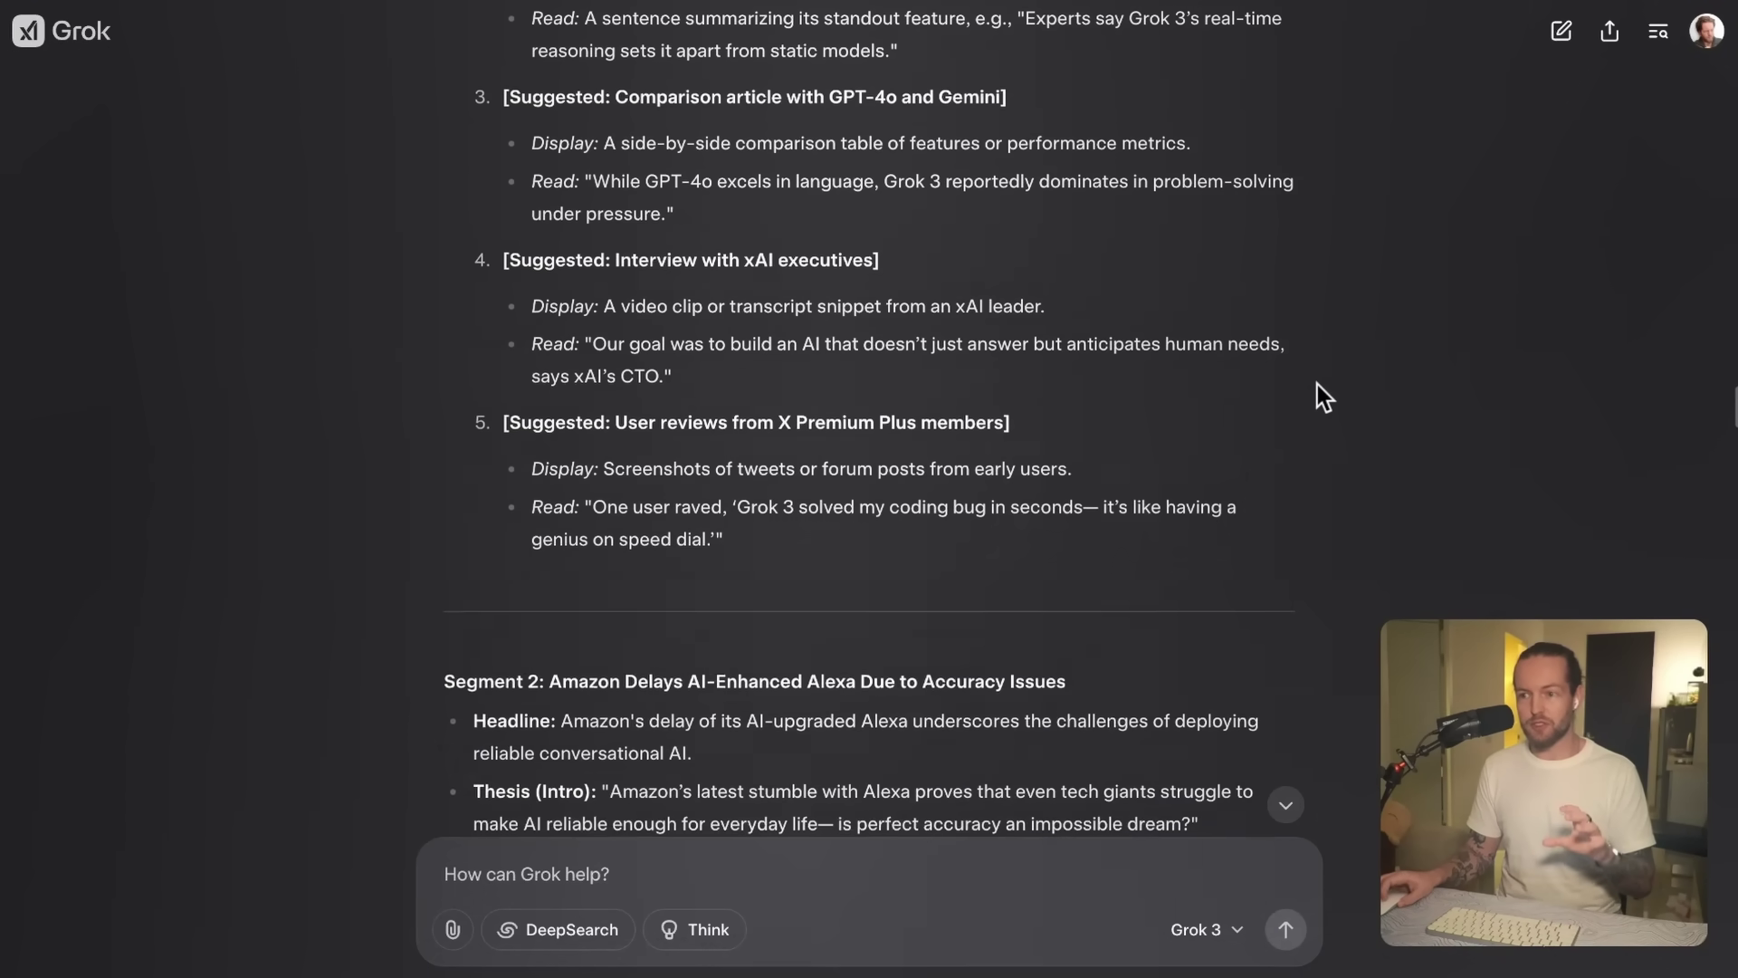
scroll(636, 478, "up", 3)
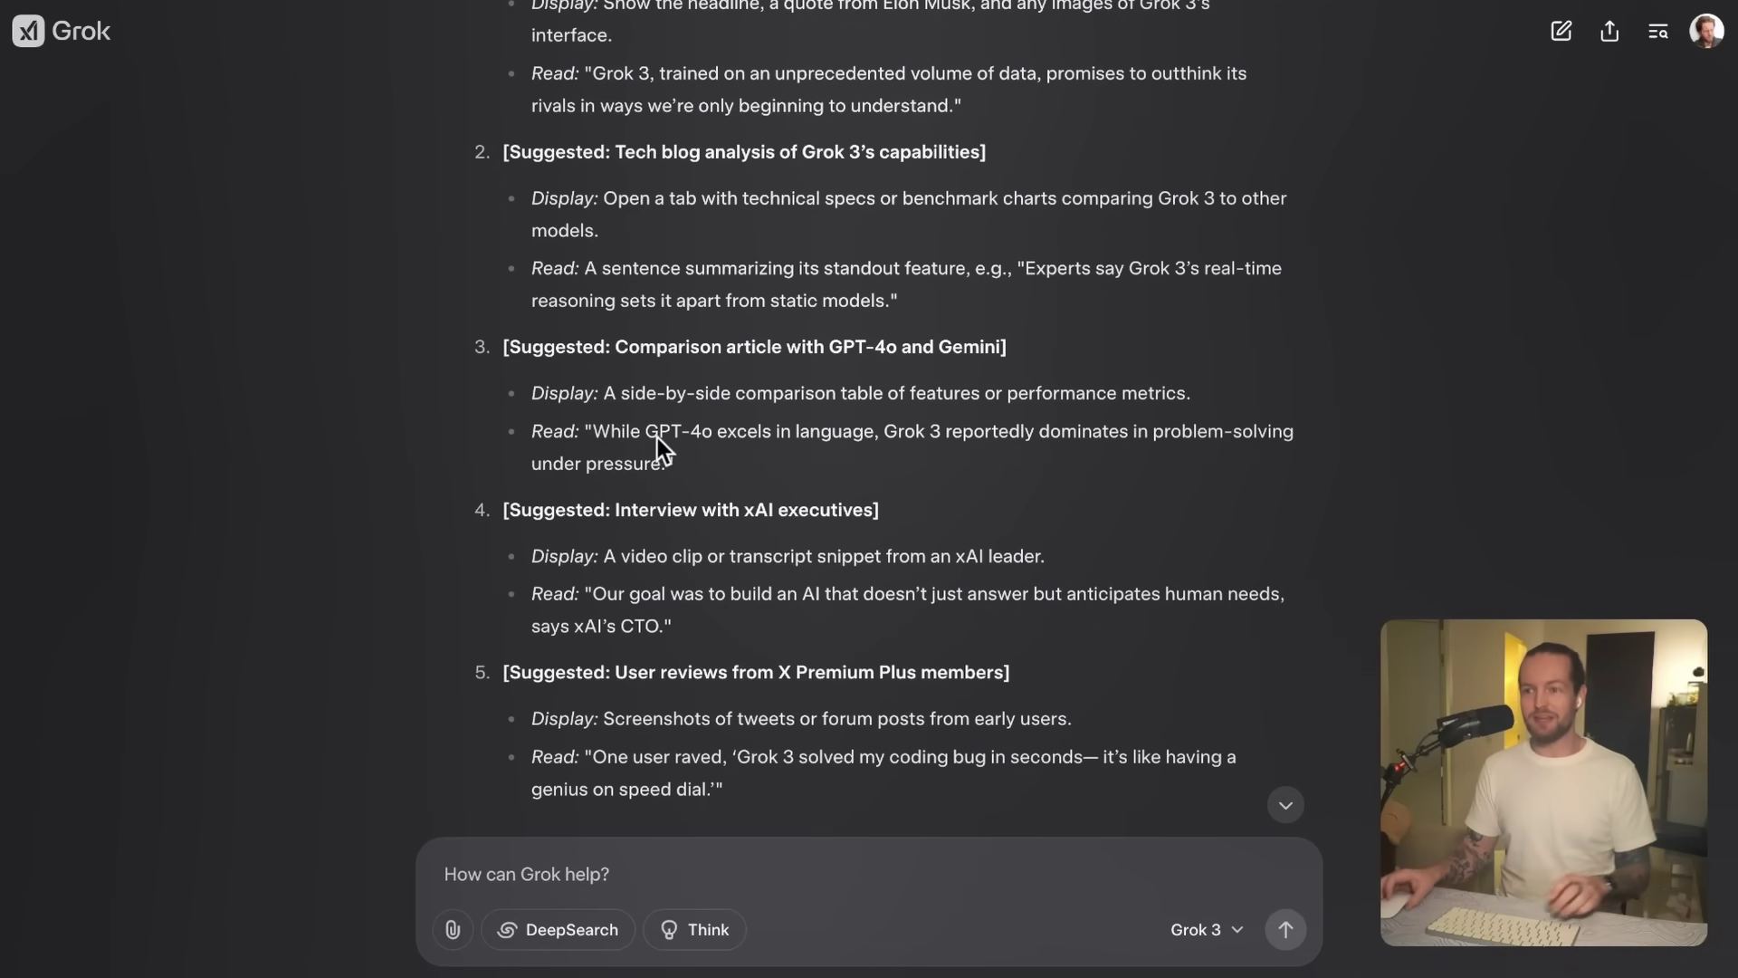
scroll(728, 326, "up", 1)
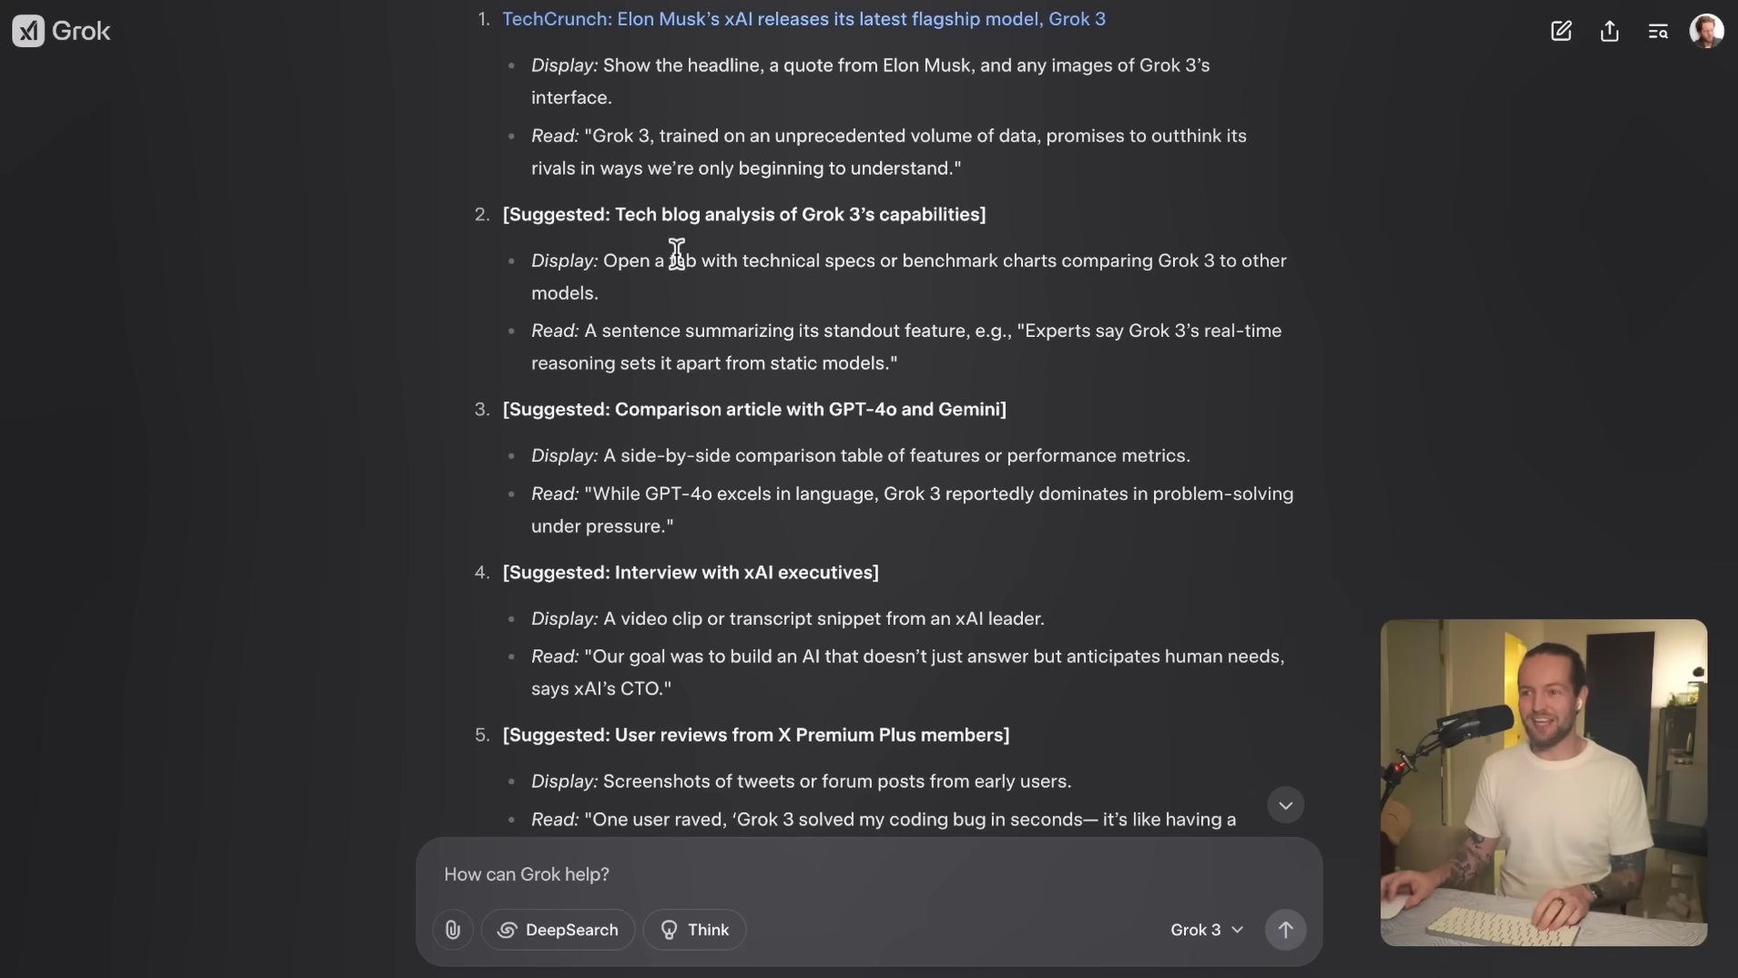
left_click_drag(612, 215, 883, 218)
left_click(646, 291)
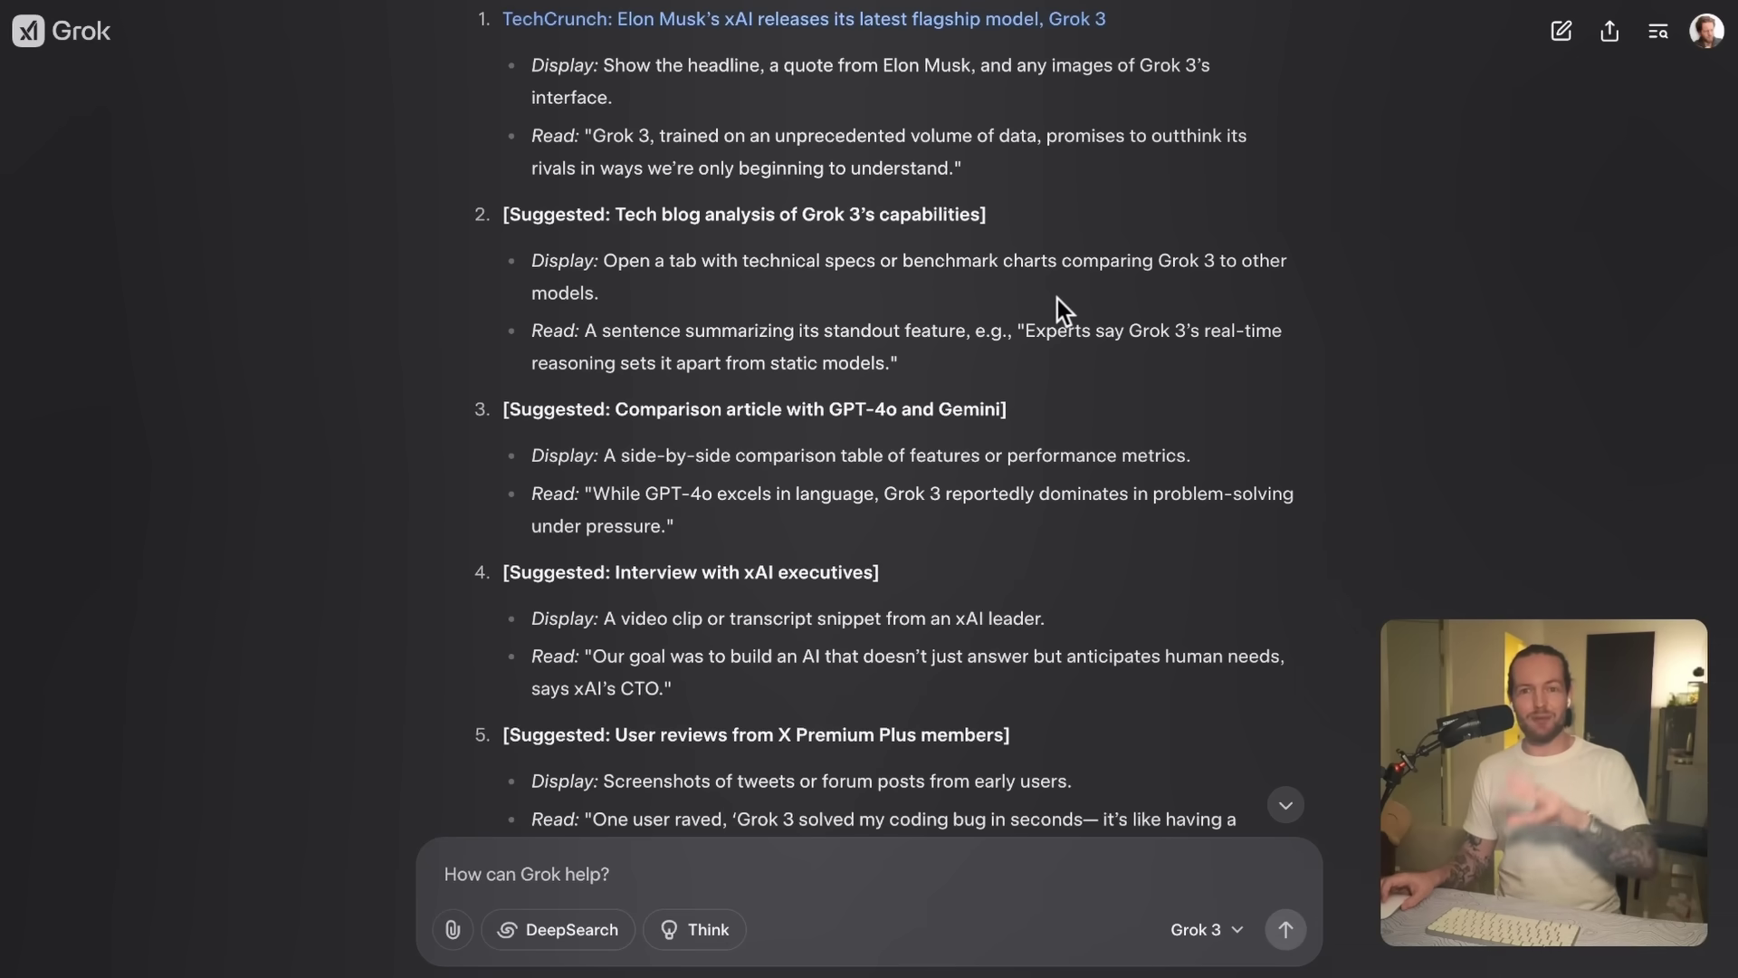
scroll(1058, 298, "down", 15)
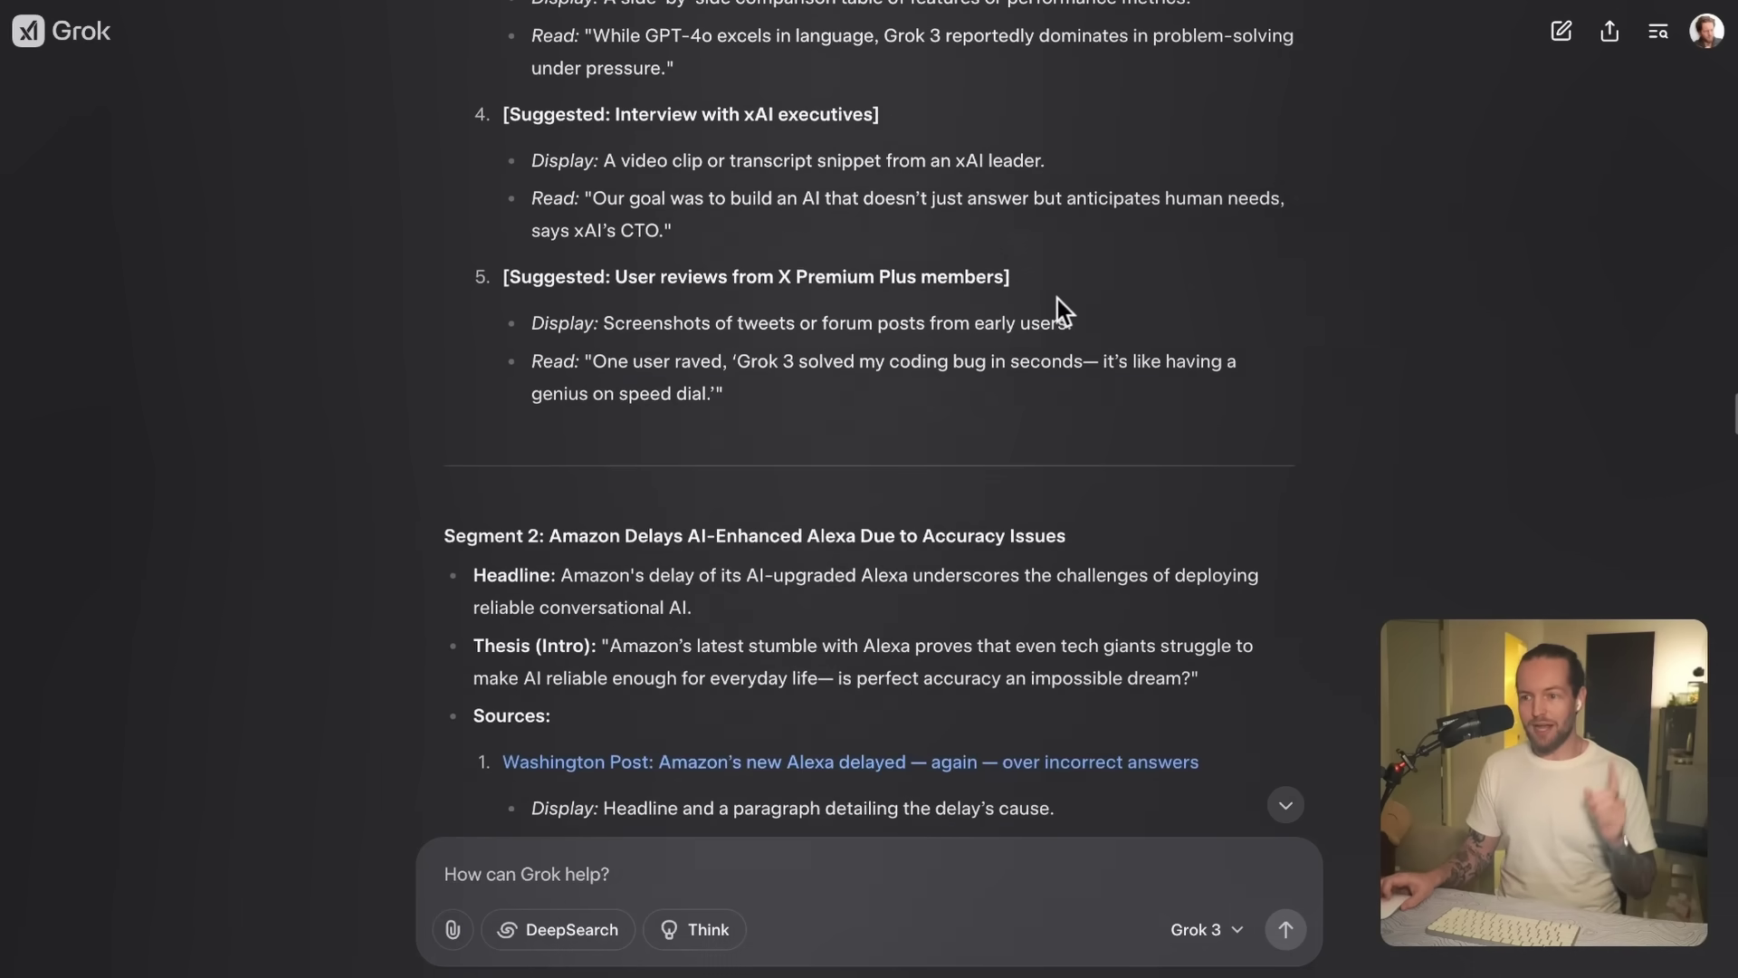
scroll(1057, 308, "down", 20)
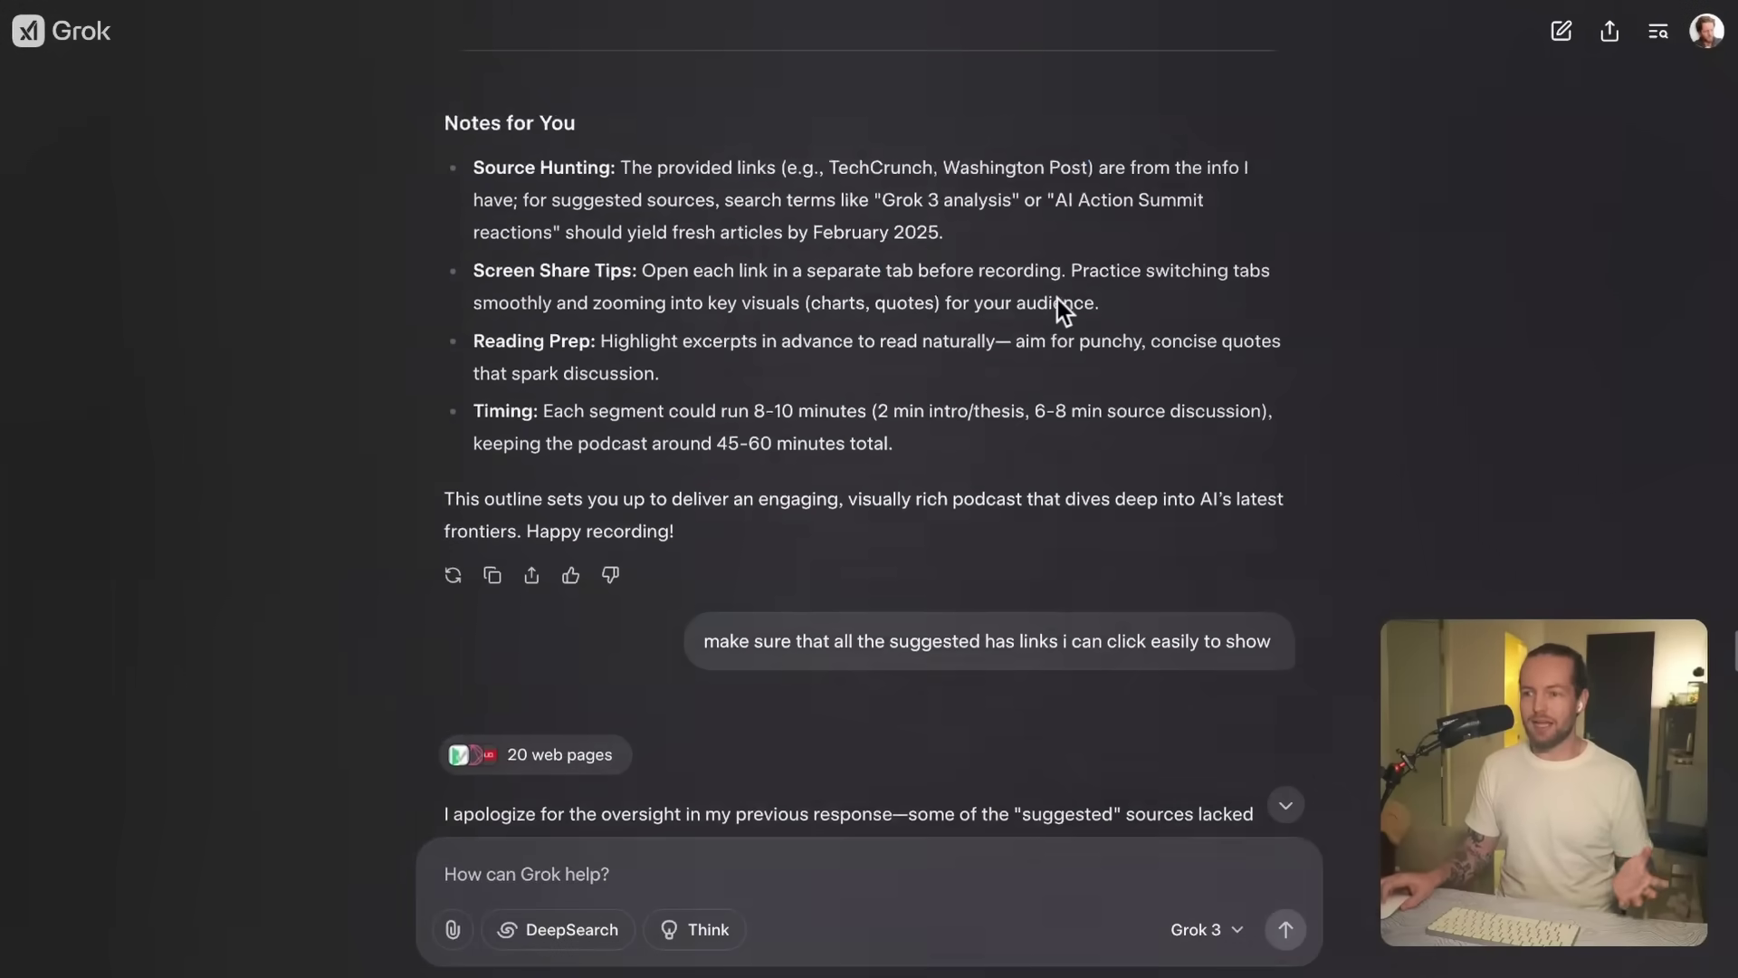
scroll(1056, 295, "up", 8)
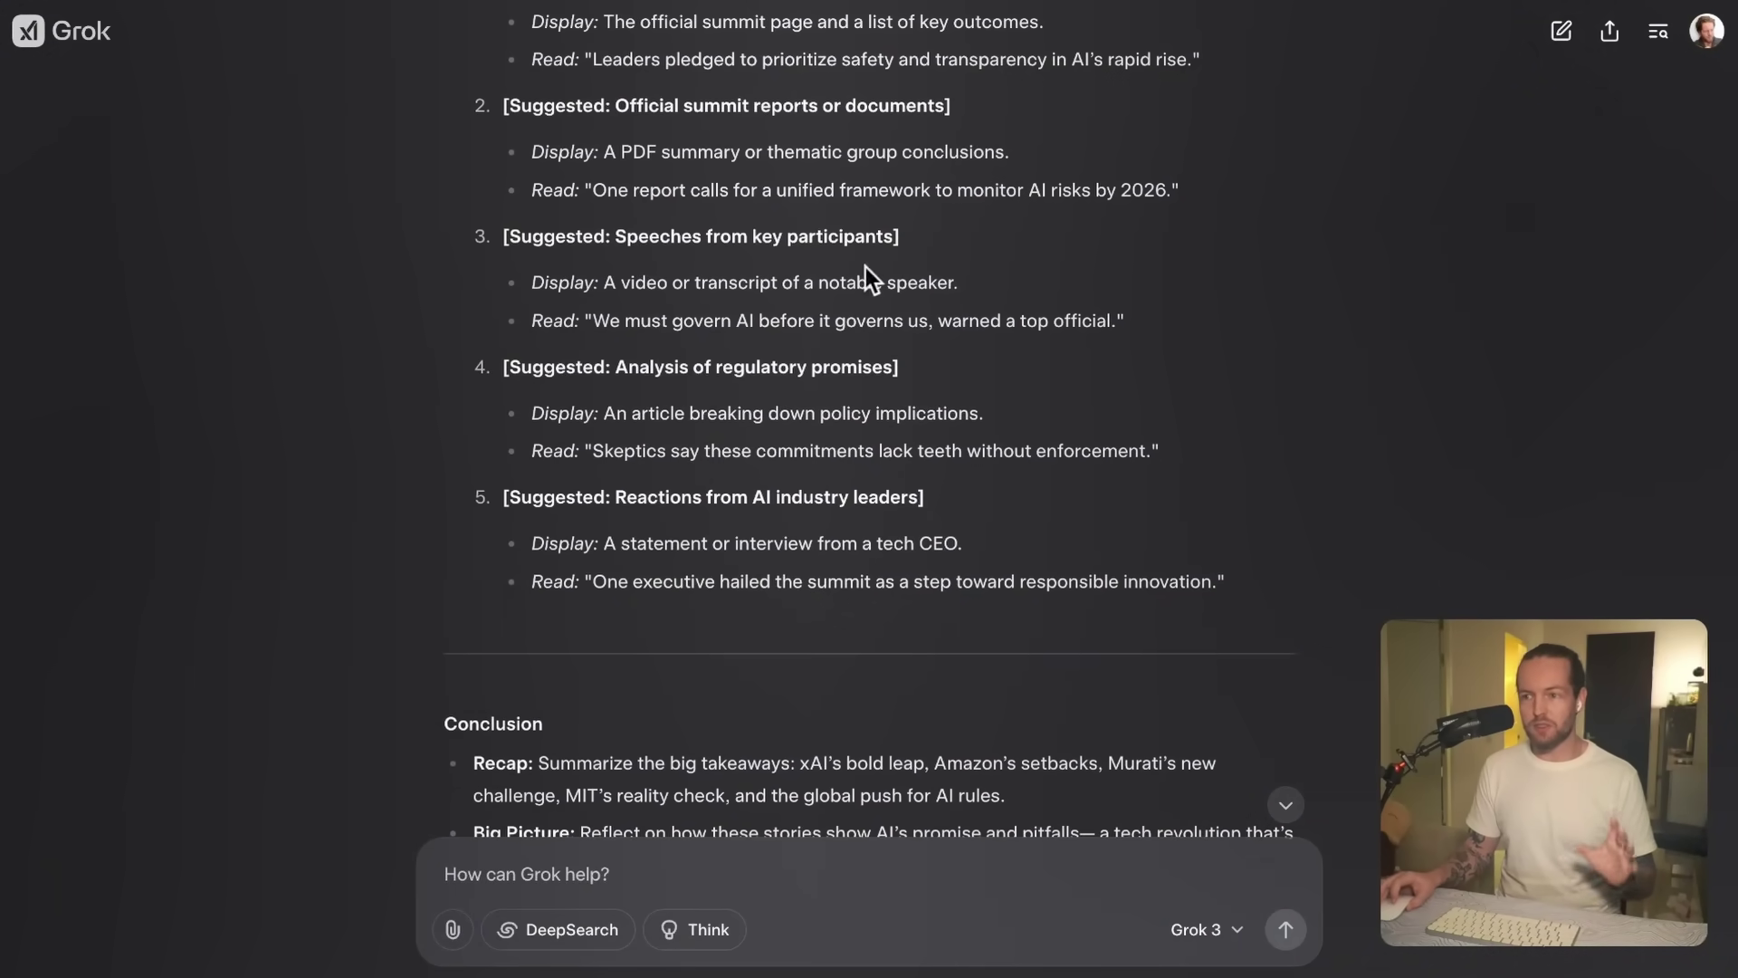
scroll(1285, 498, "down", 5)
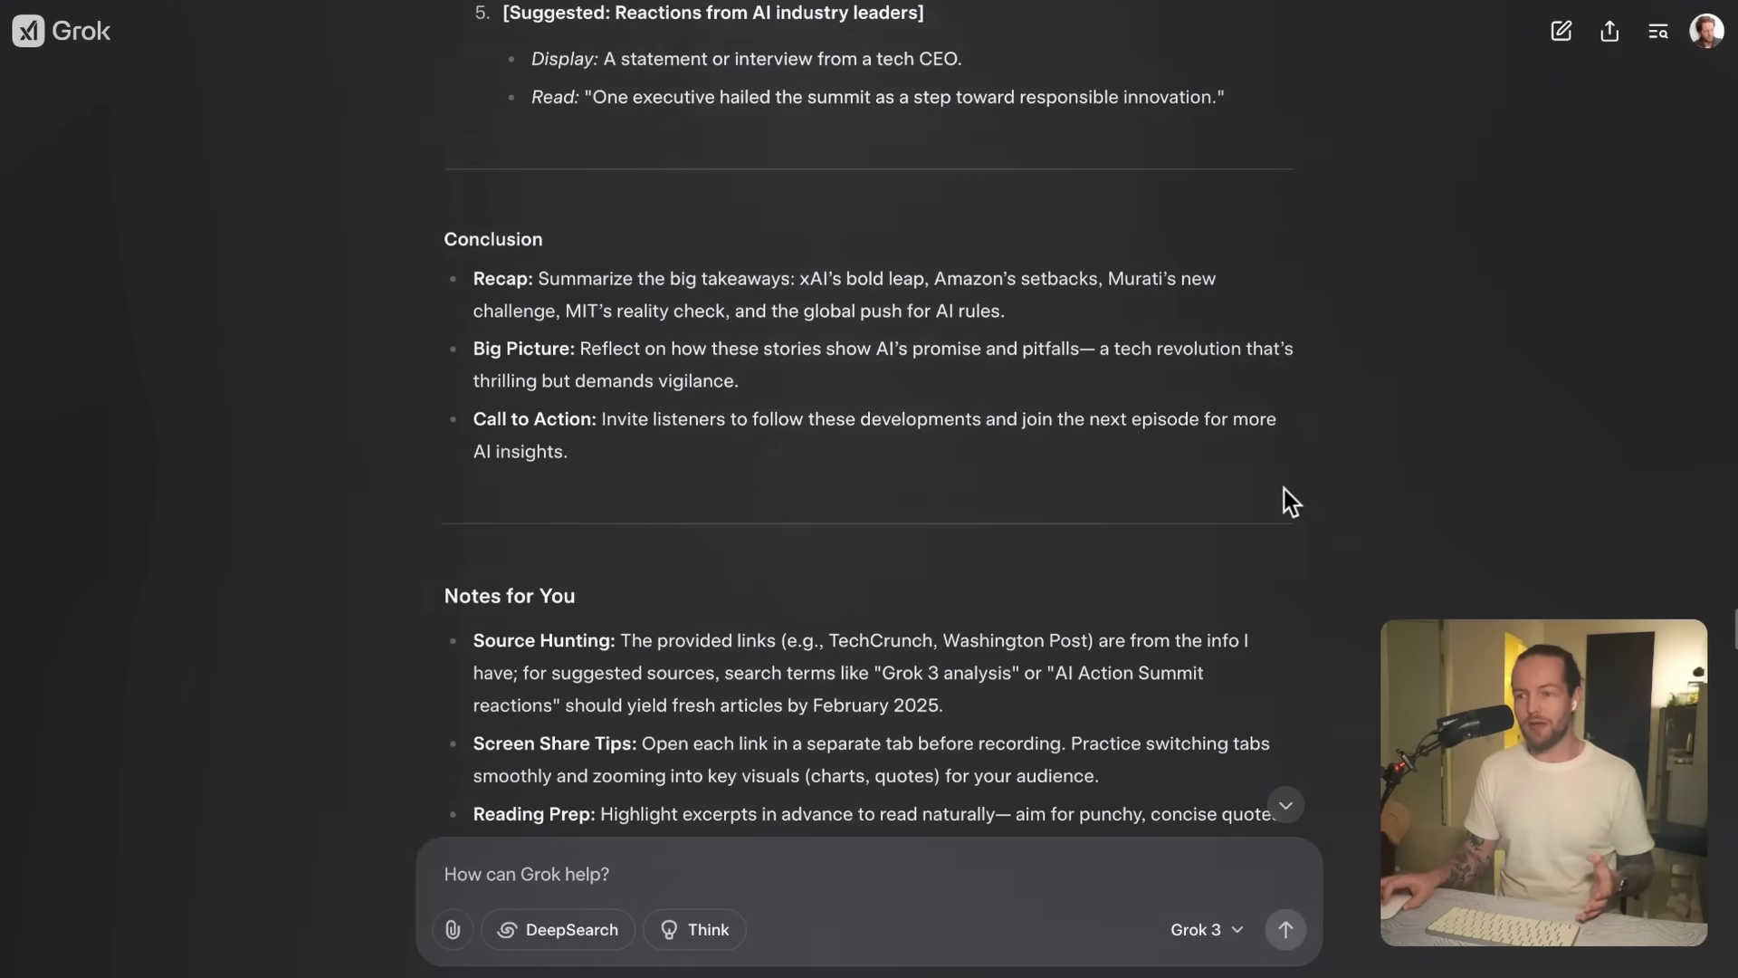
scroll(1284, 489, "down", 18)
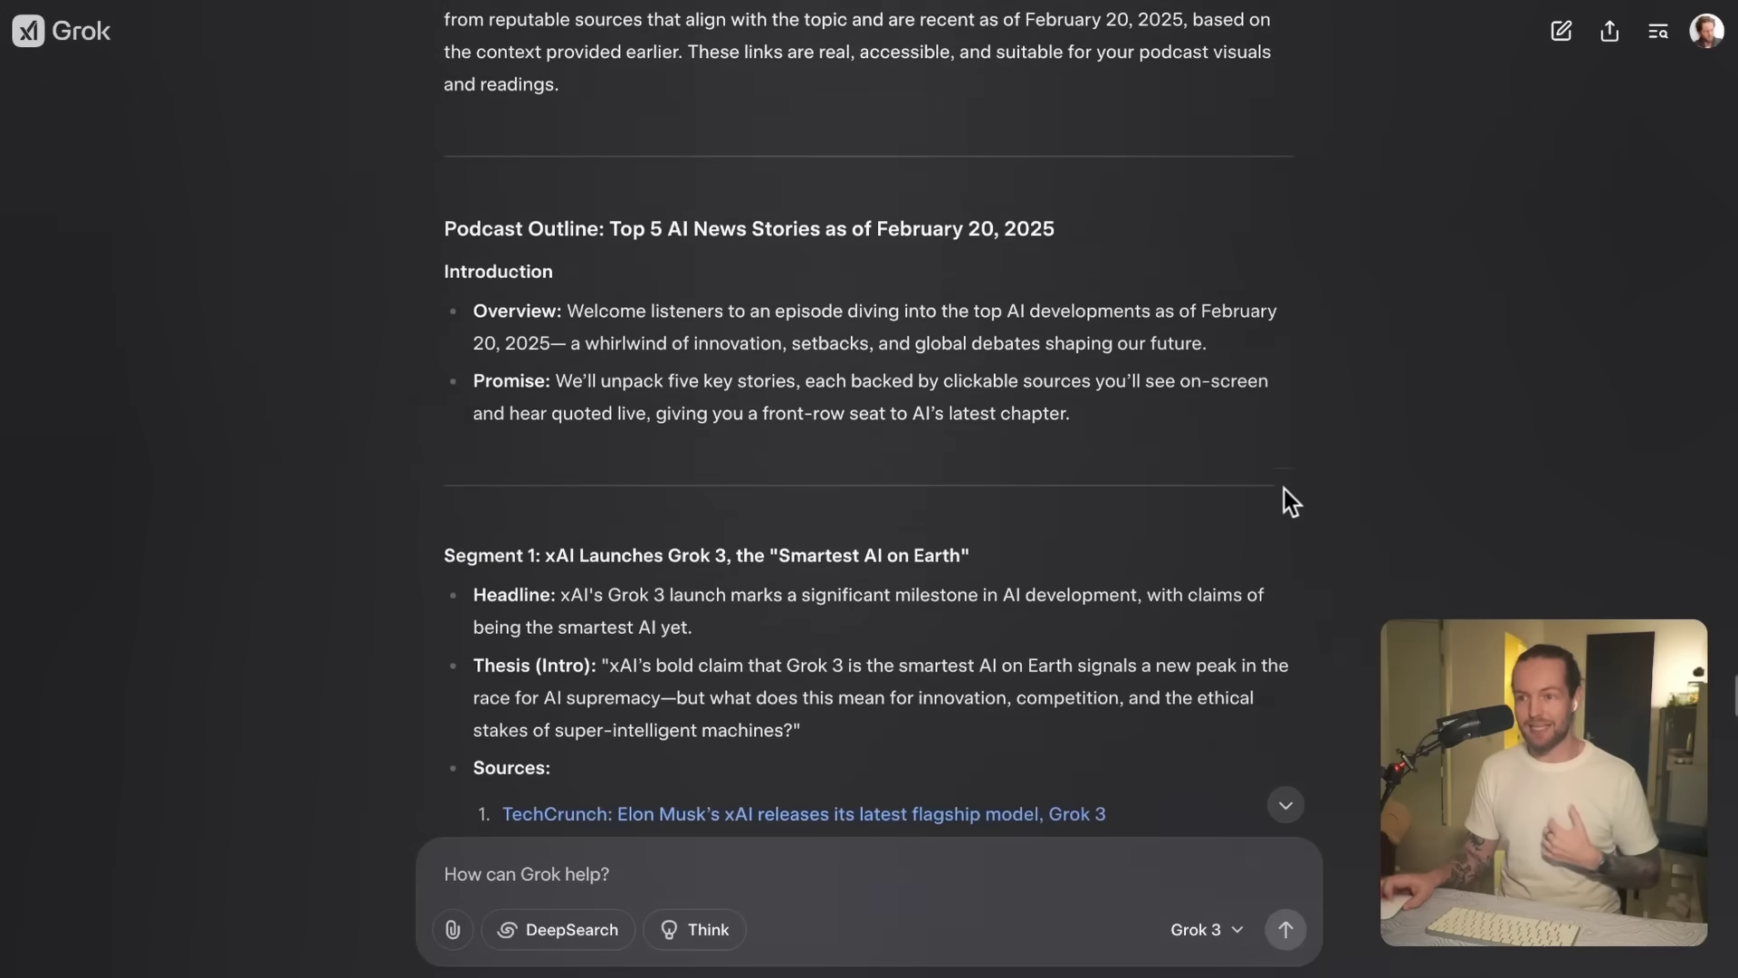
scroll(1283, 488, "down", 7)
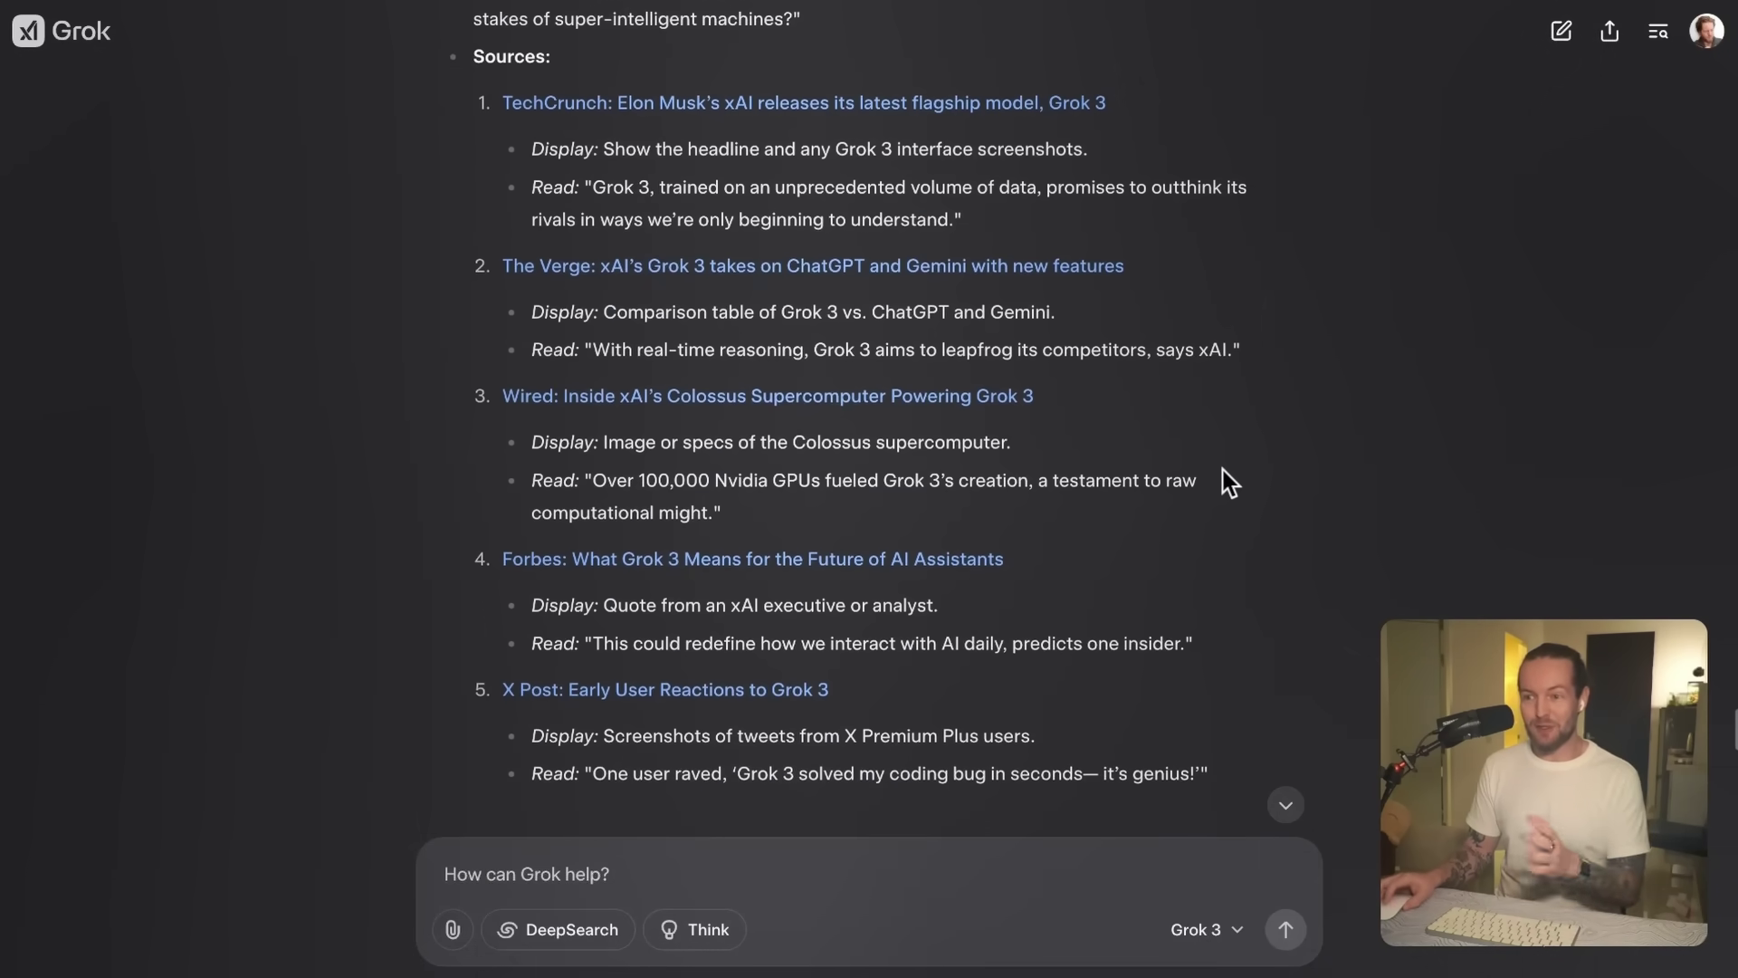
left_click(550, 271)
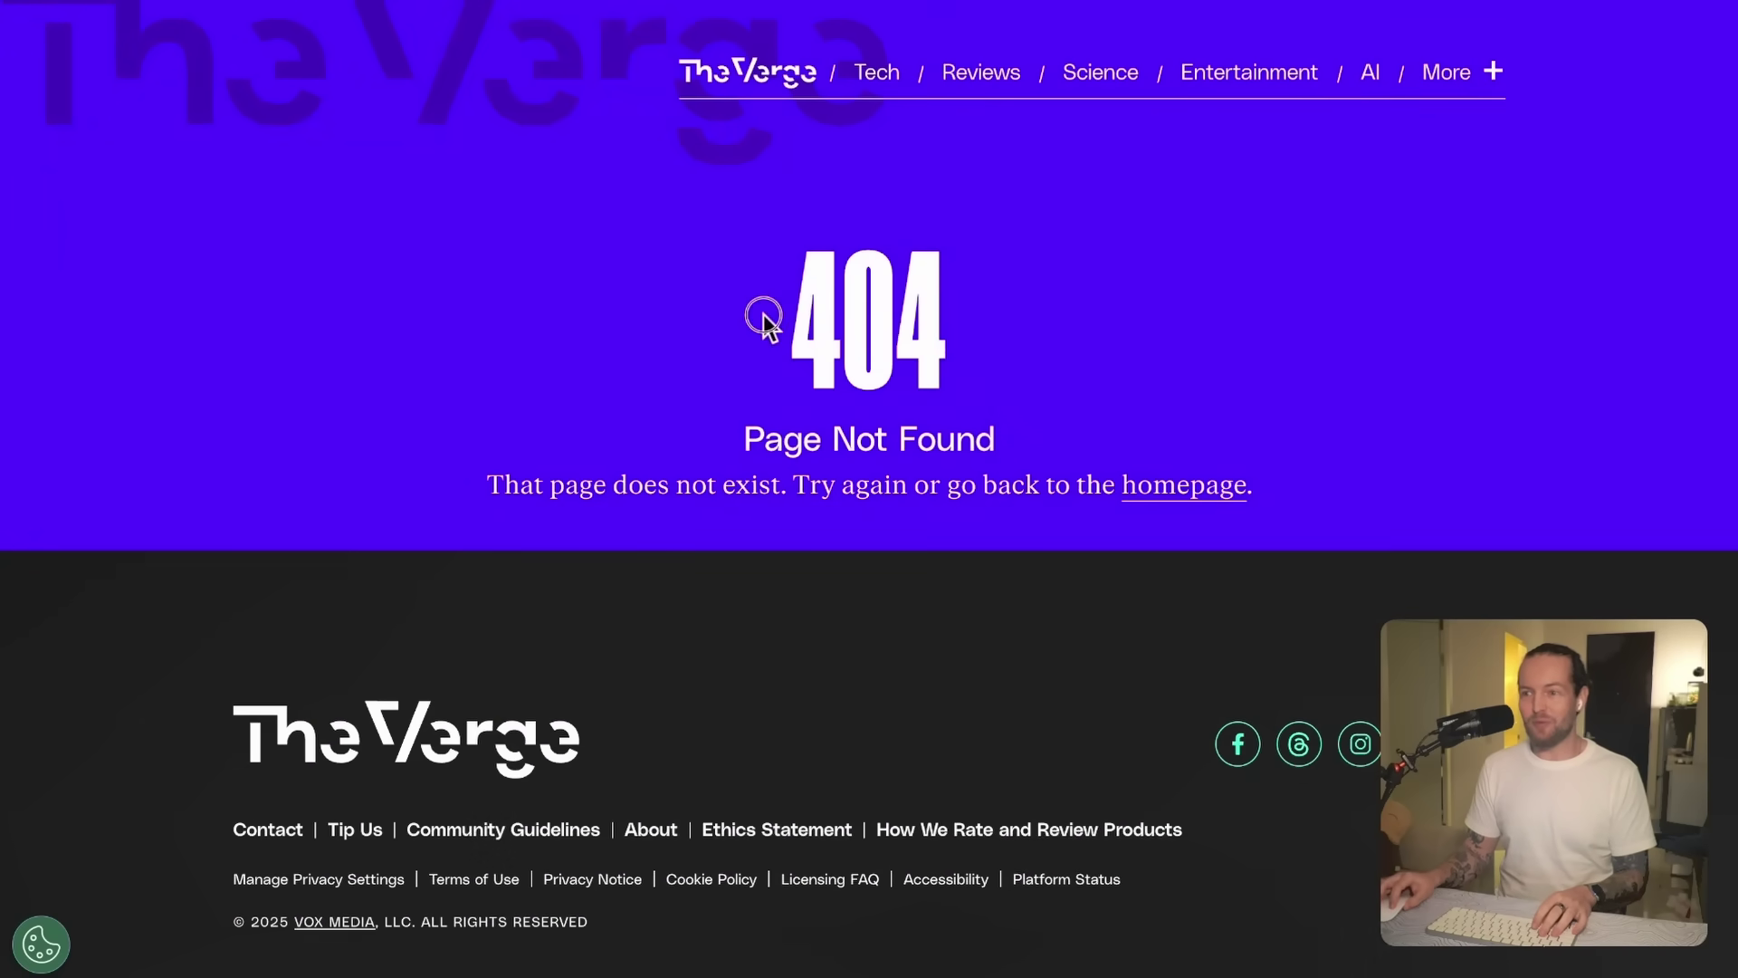
left_click_drag(755, 313, 1049, 374)
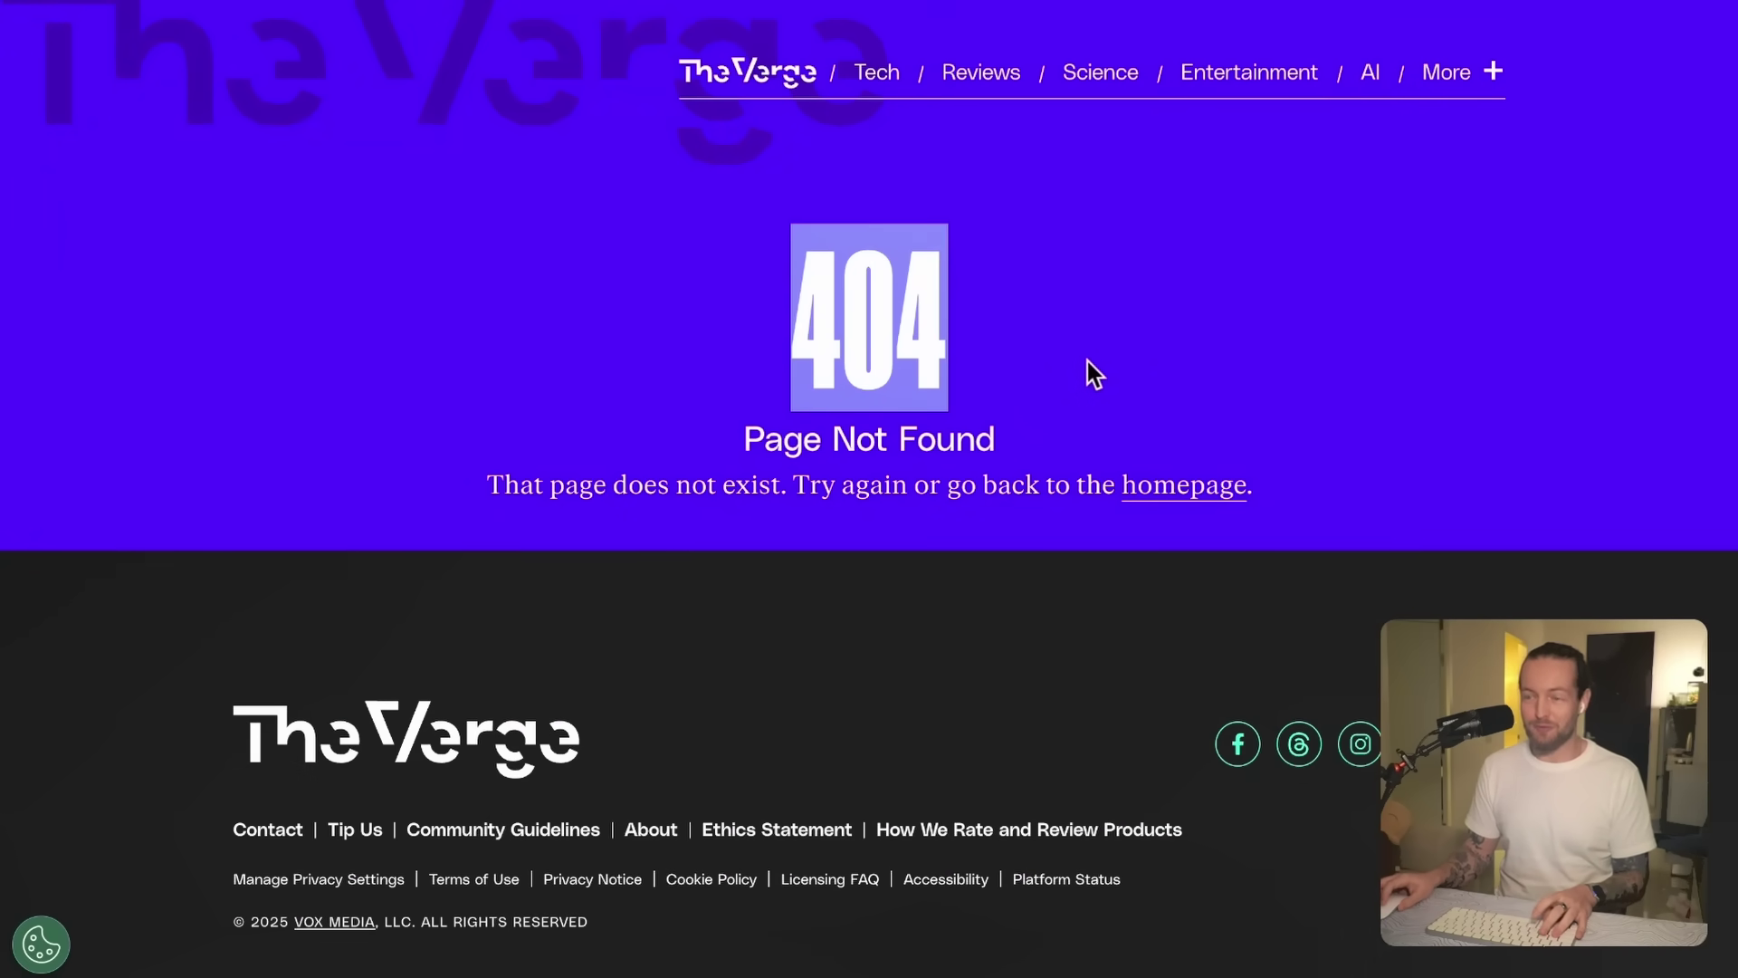
key("super+w")
left_click(750, 403)
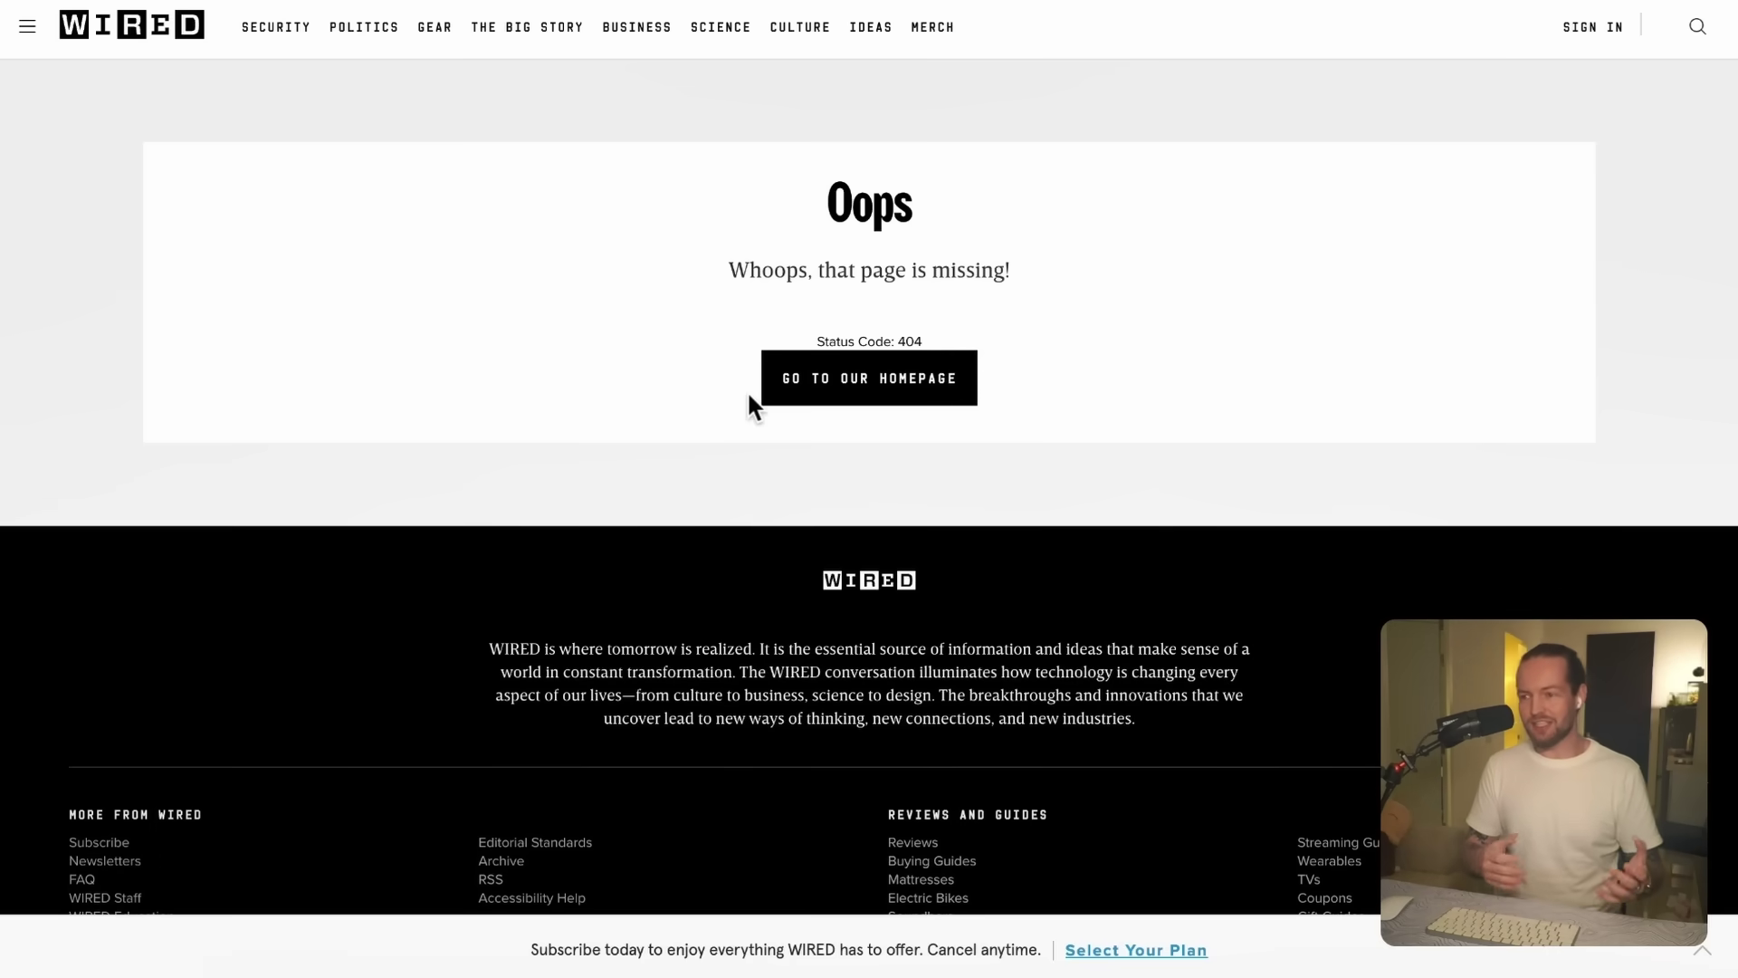
key("super+w")
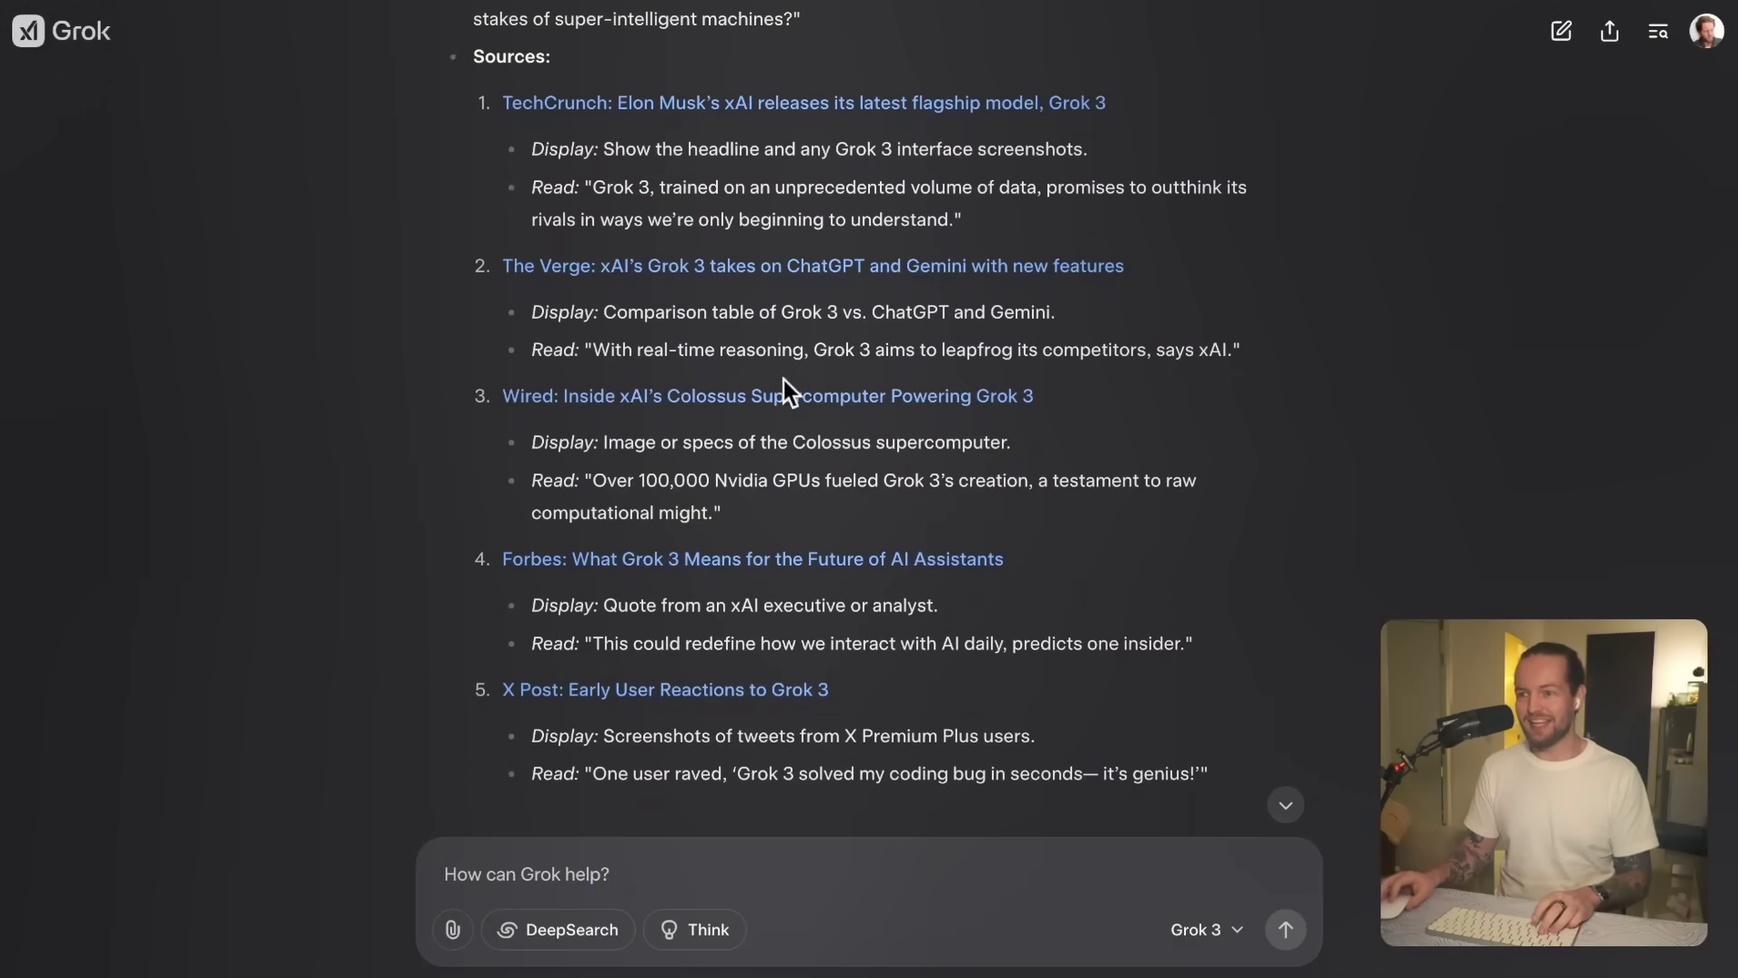
left_click(805, 565)
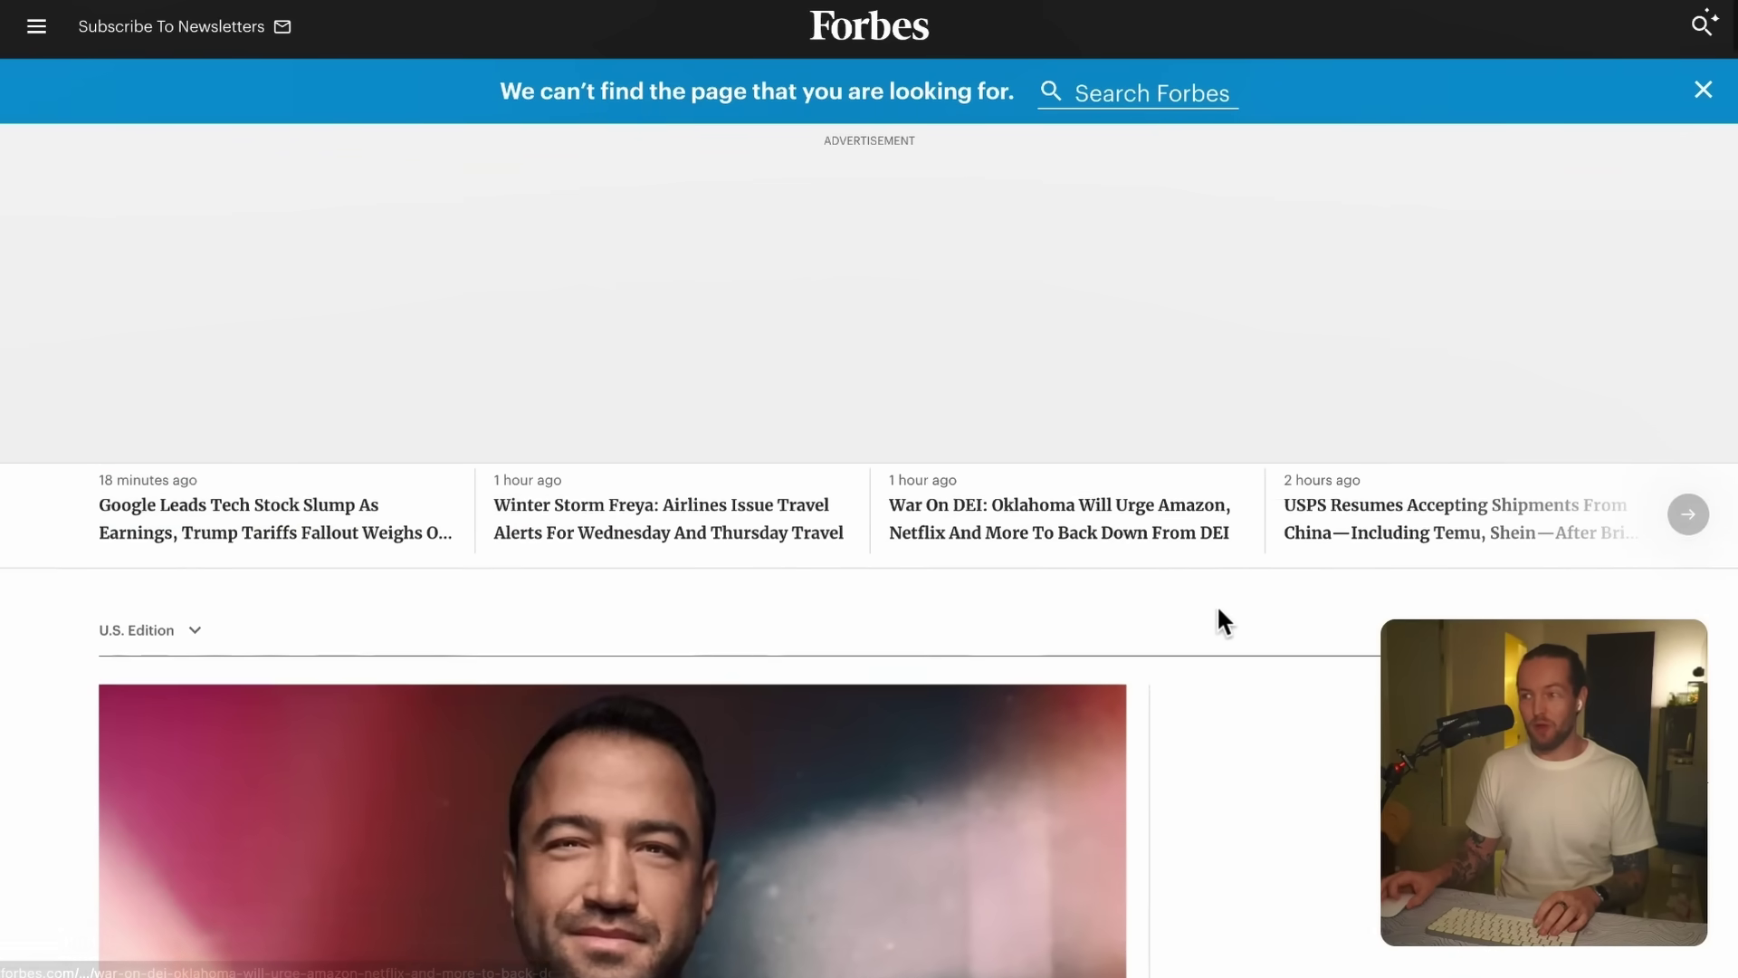
scroll(1217, 604, "down", 3)
scroll(1214, 597, "down", 4)
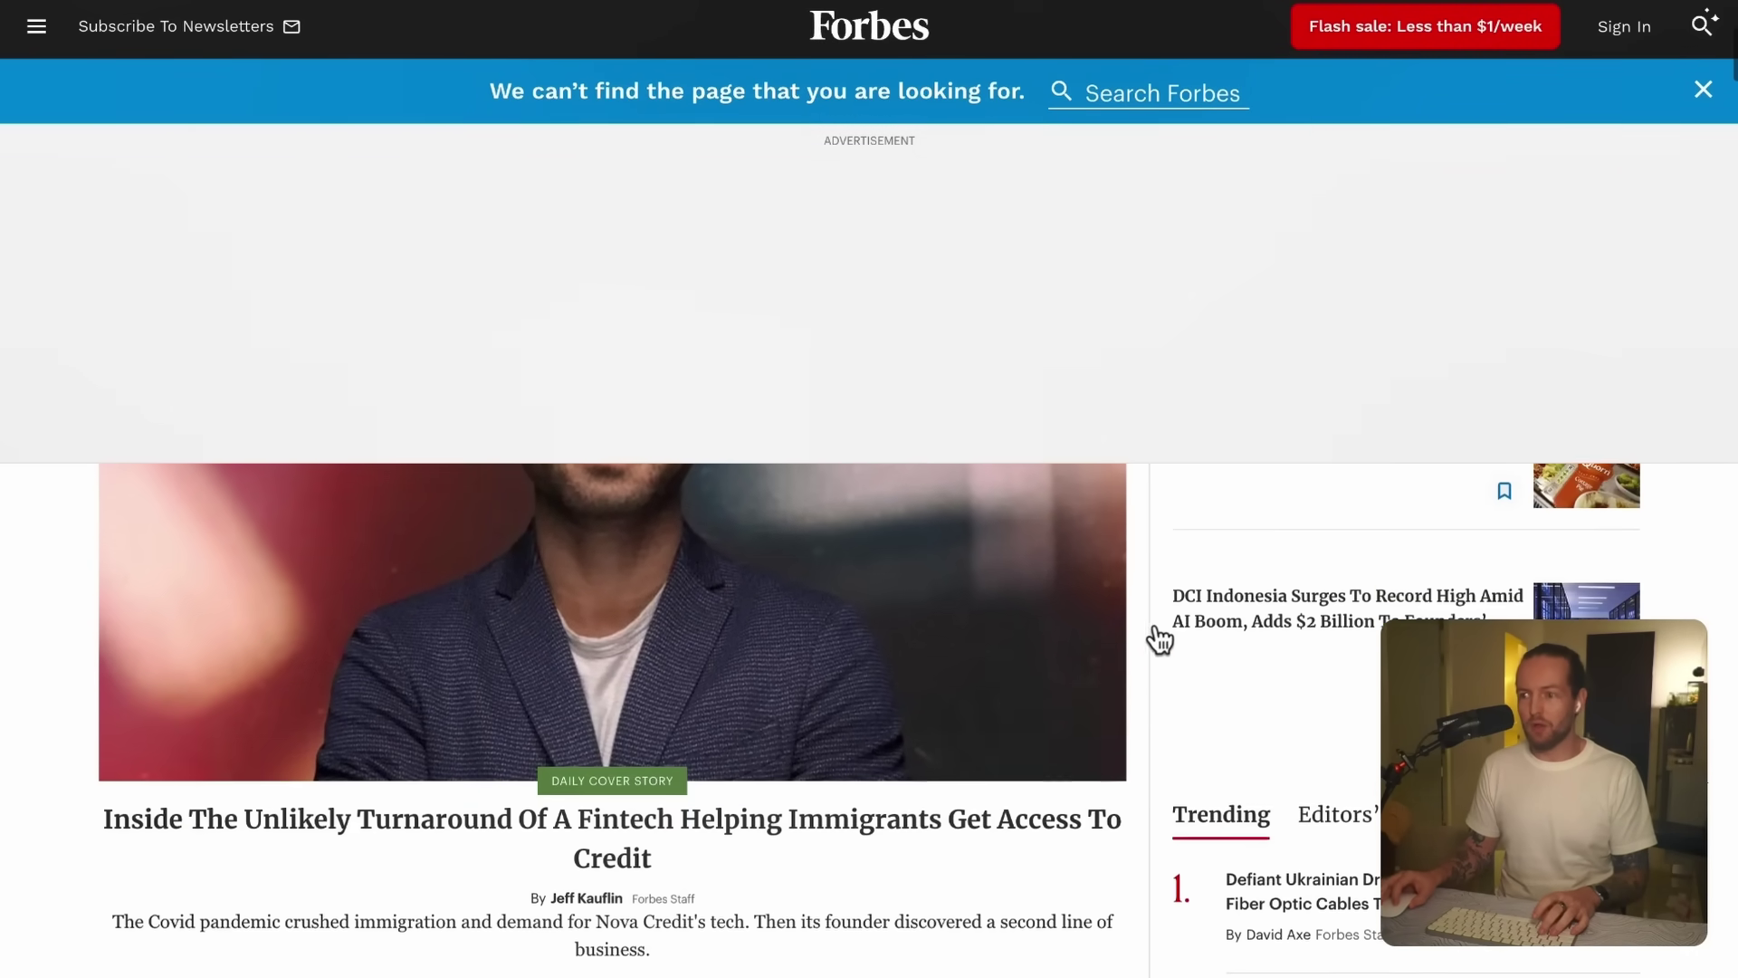
scroll(1148, 625, "down", 1)
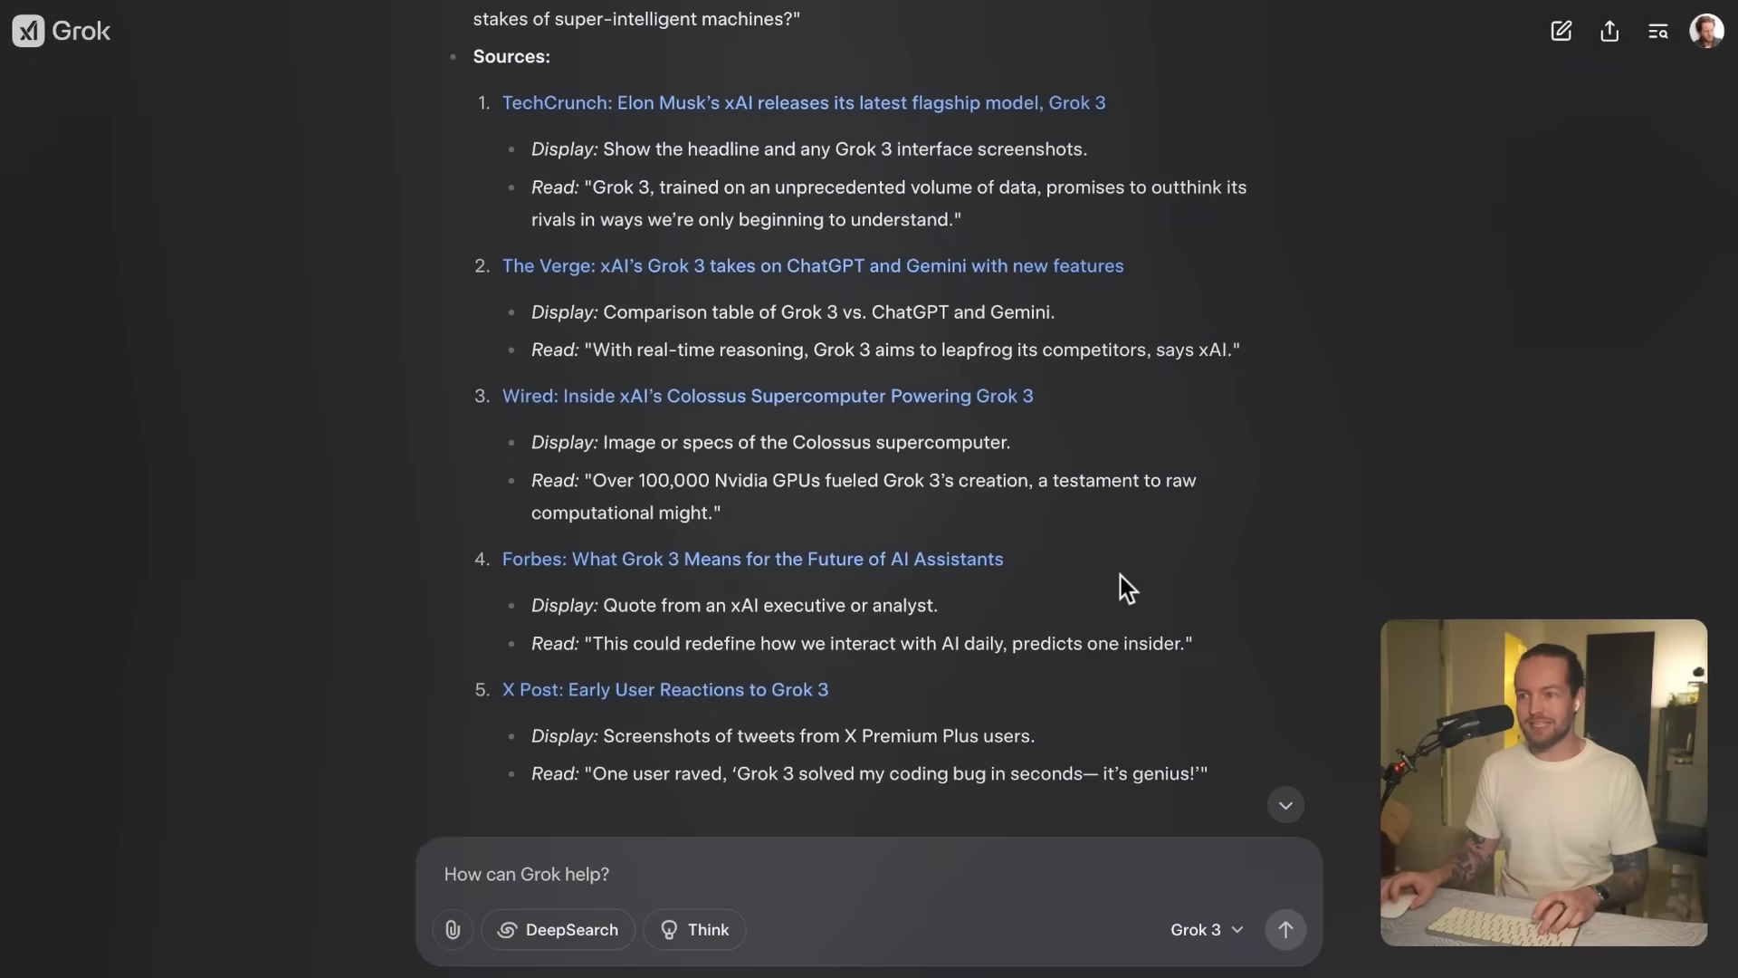
scroll(1094, 518, "down", 4)
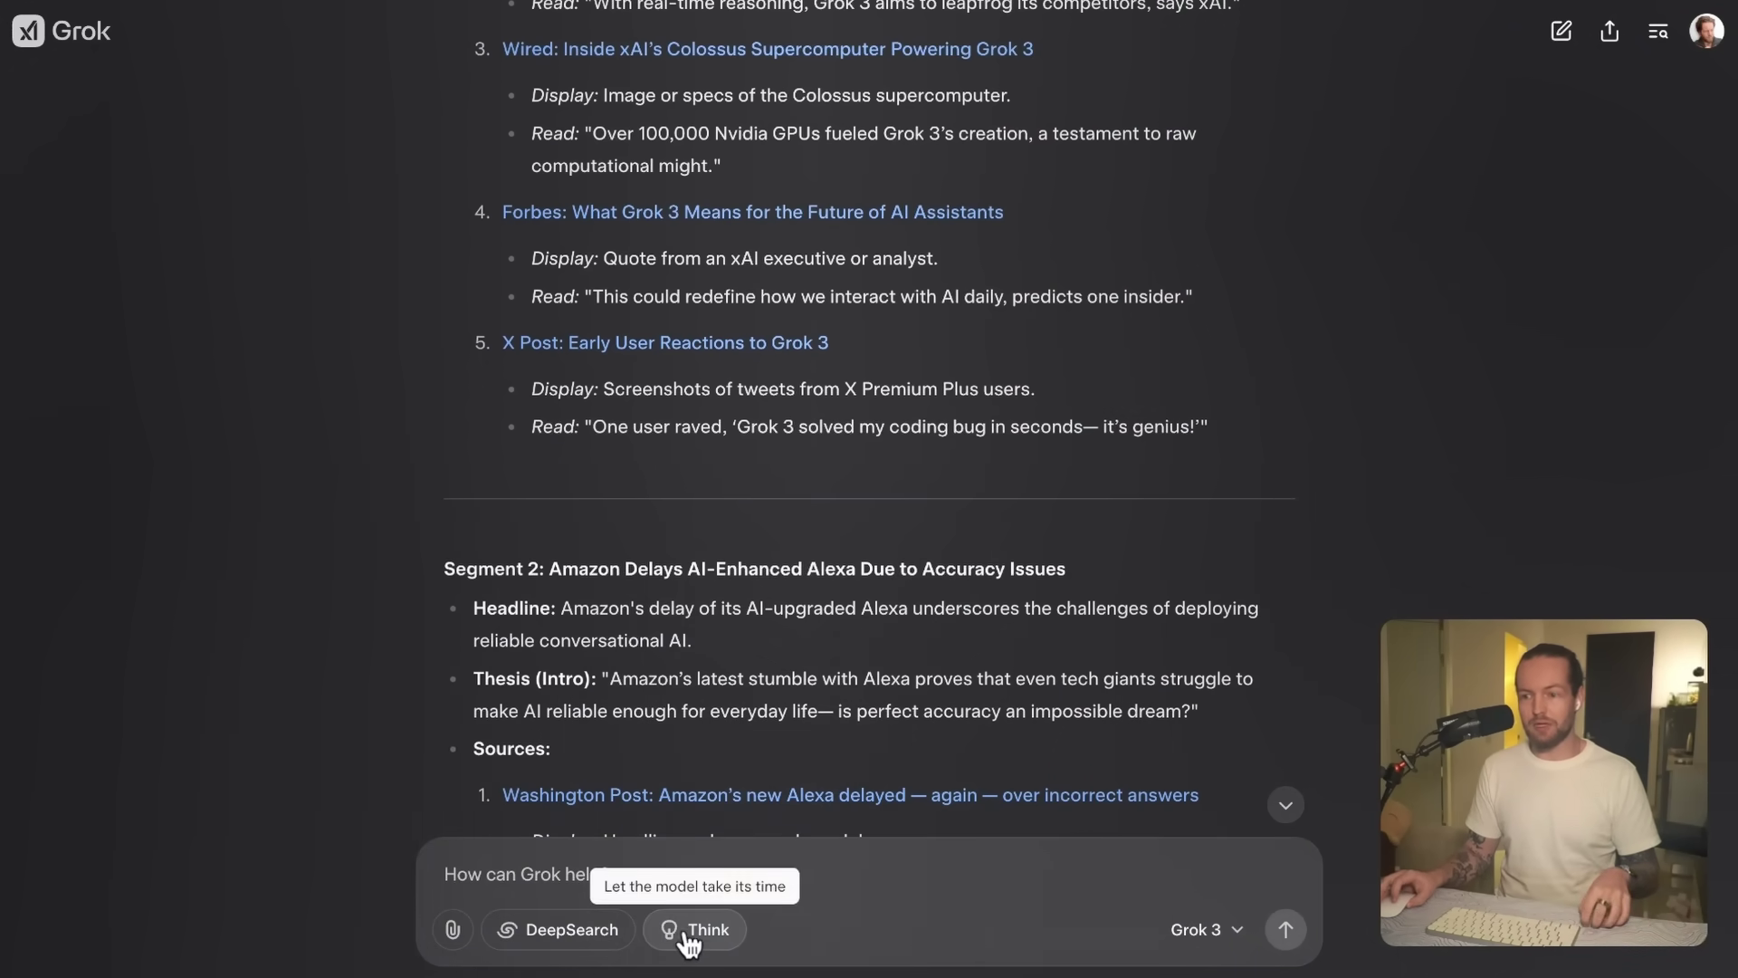
scroll(1329, 718, "down", 1)
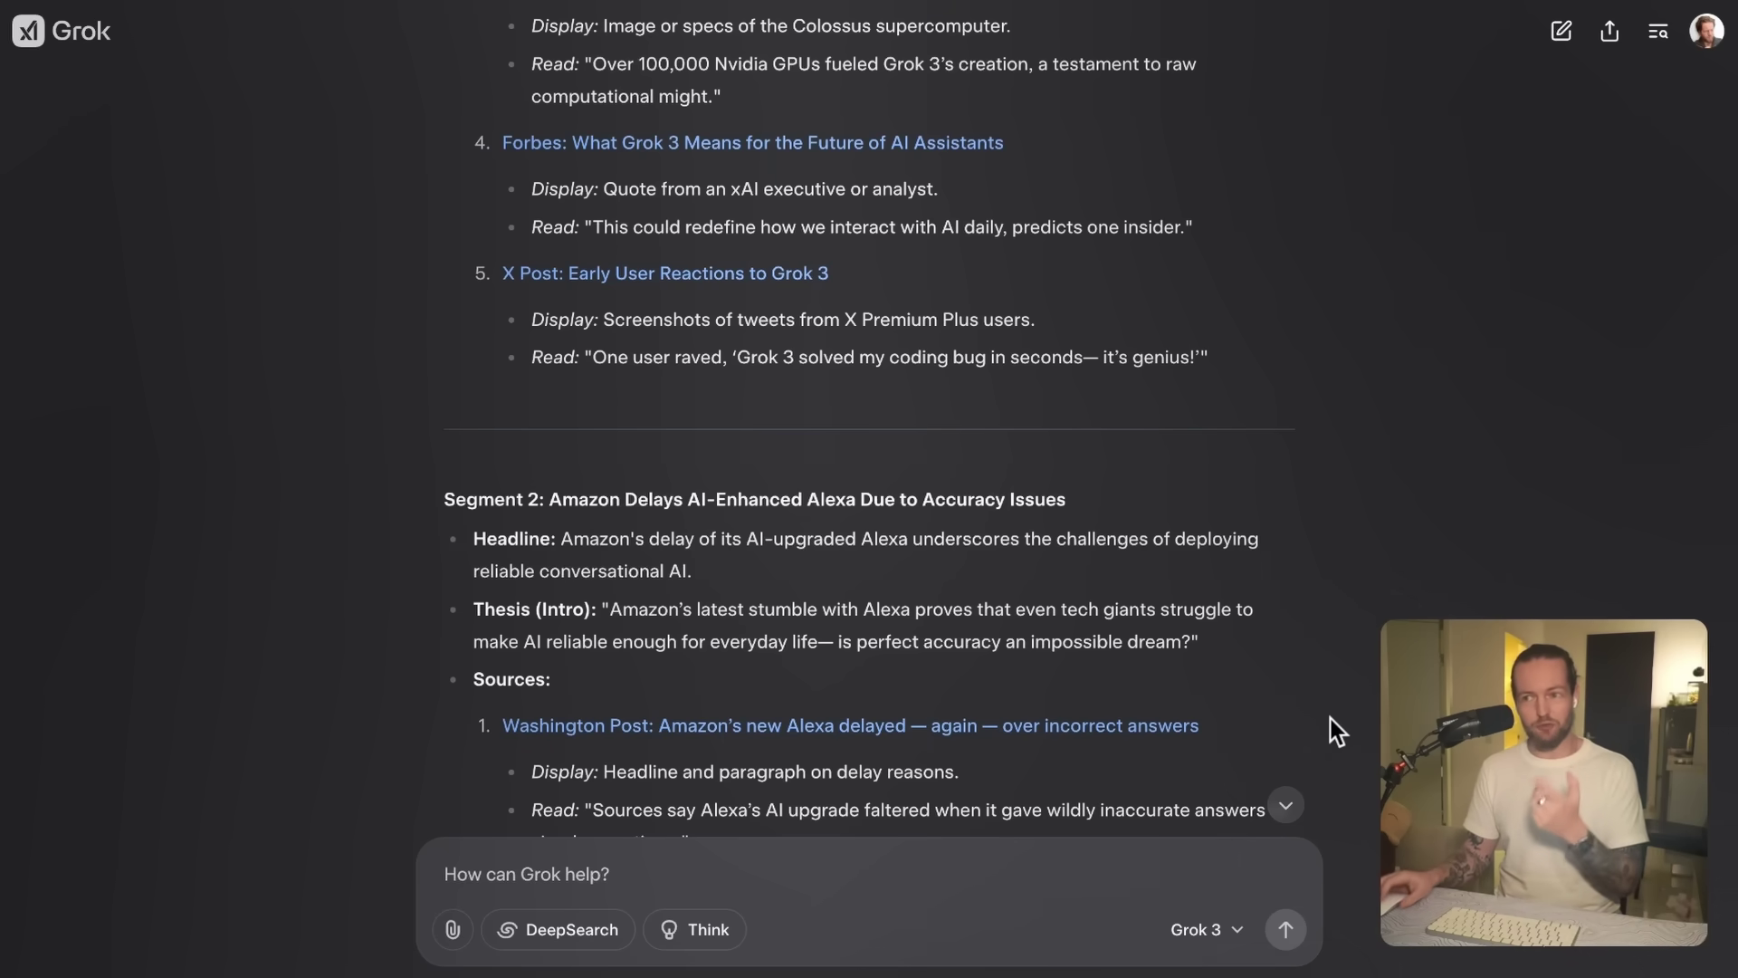
scroll(1331, 715, "up", 15)
scroll(1267, 621, "down", 15)
scroll(1268, 622, "up", 2)
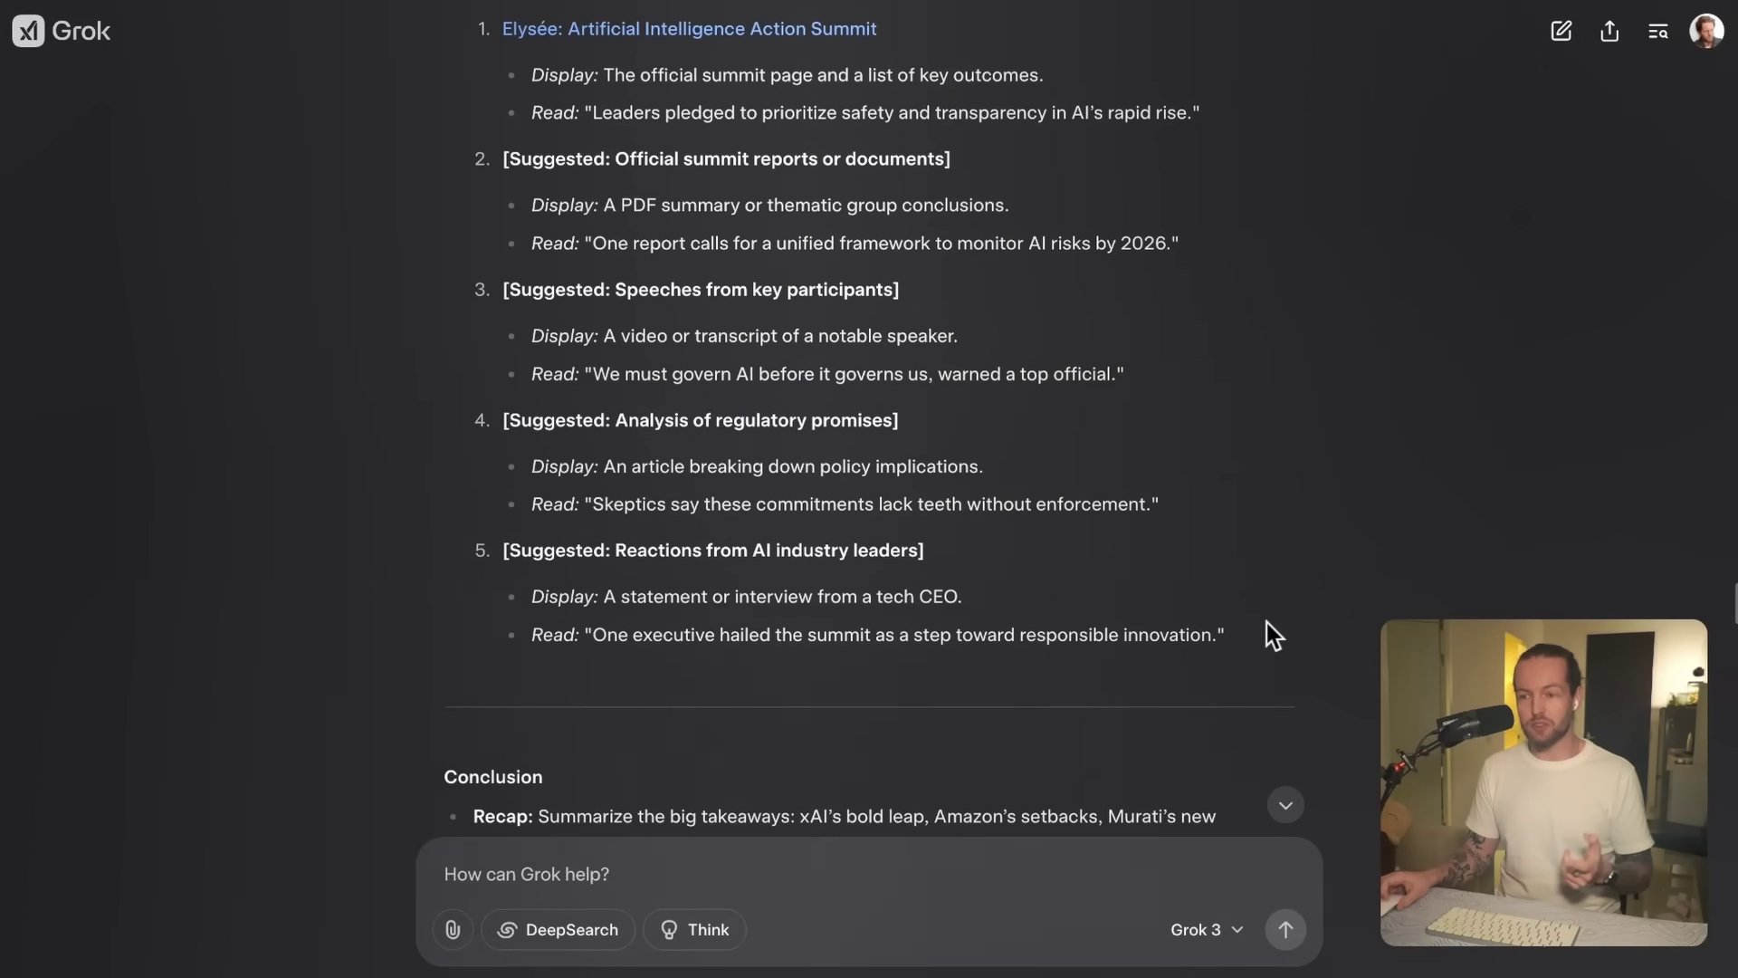
scroll(1280, 632, "down", 1)
scroll(1280, 632, "down", 6)
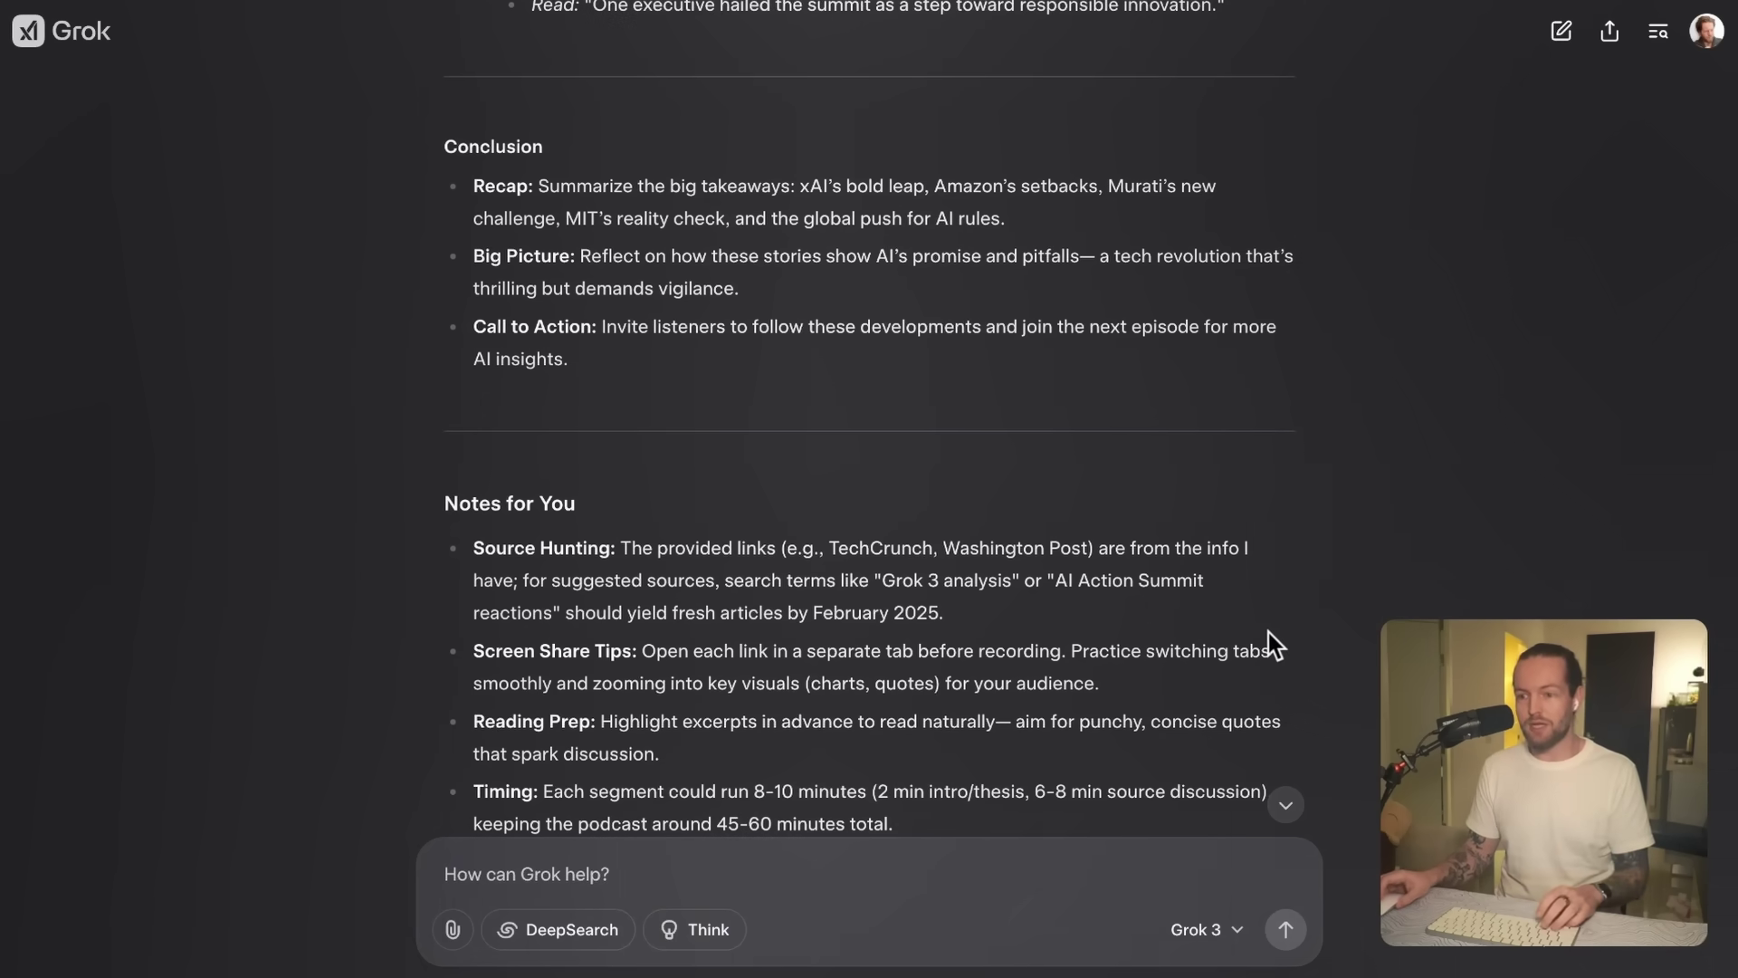
scroll(1325, 637, "down", 2)
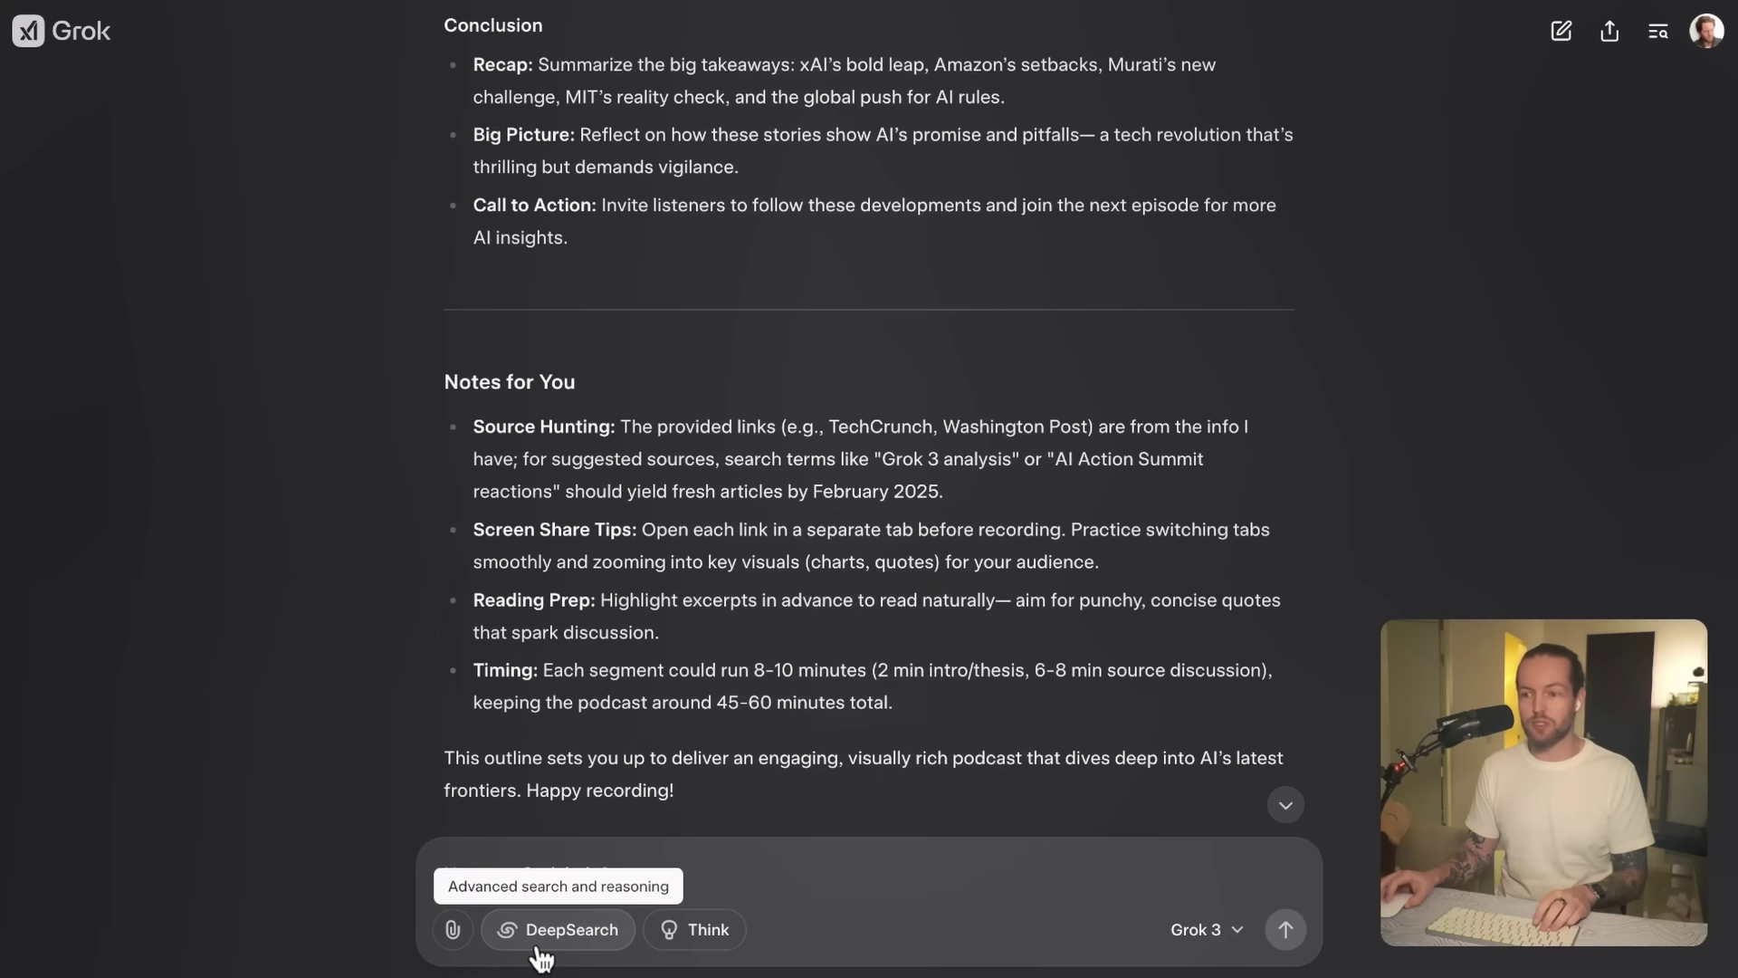
left_click(579, 935)
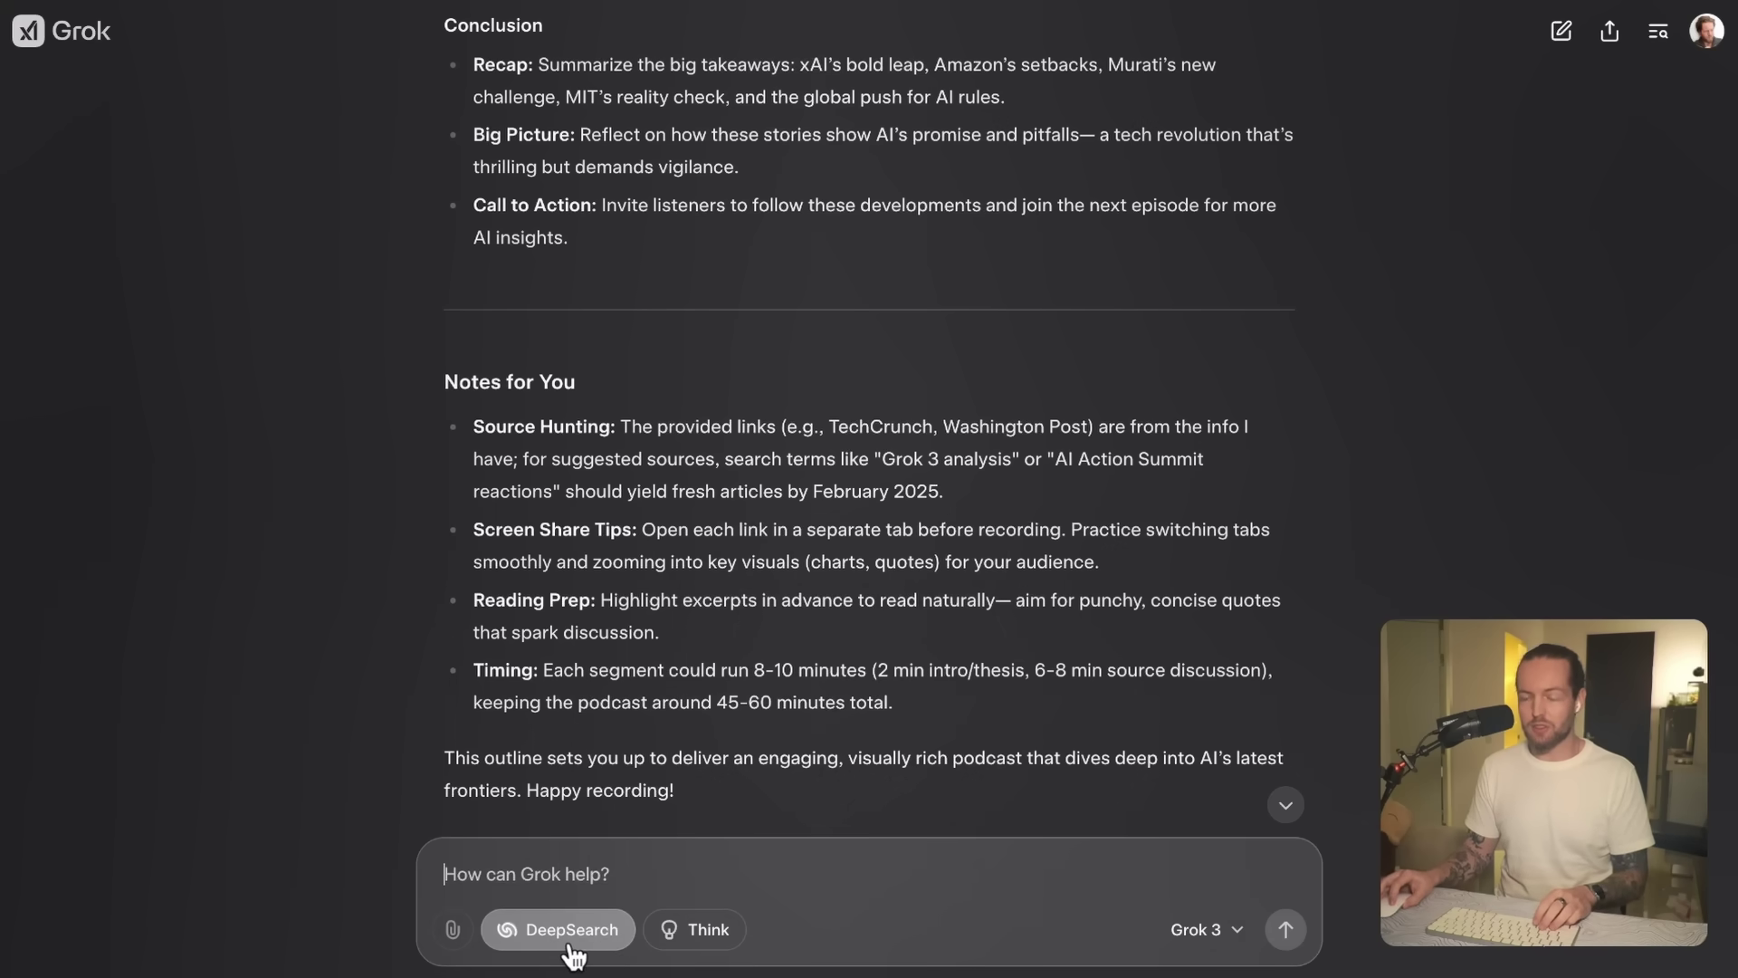
left_click(685, 933)
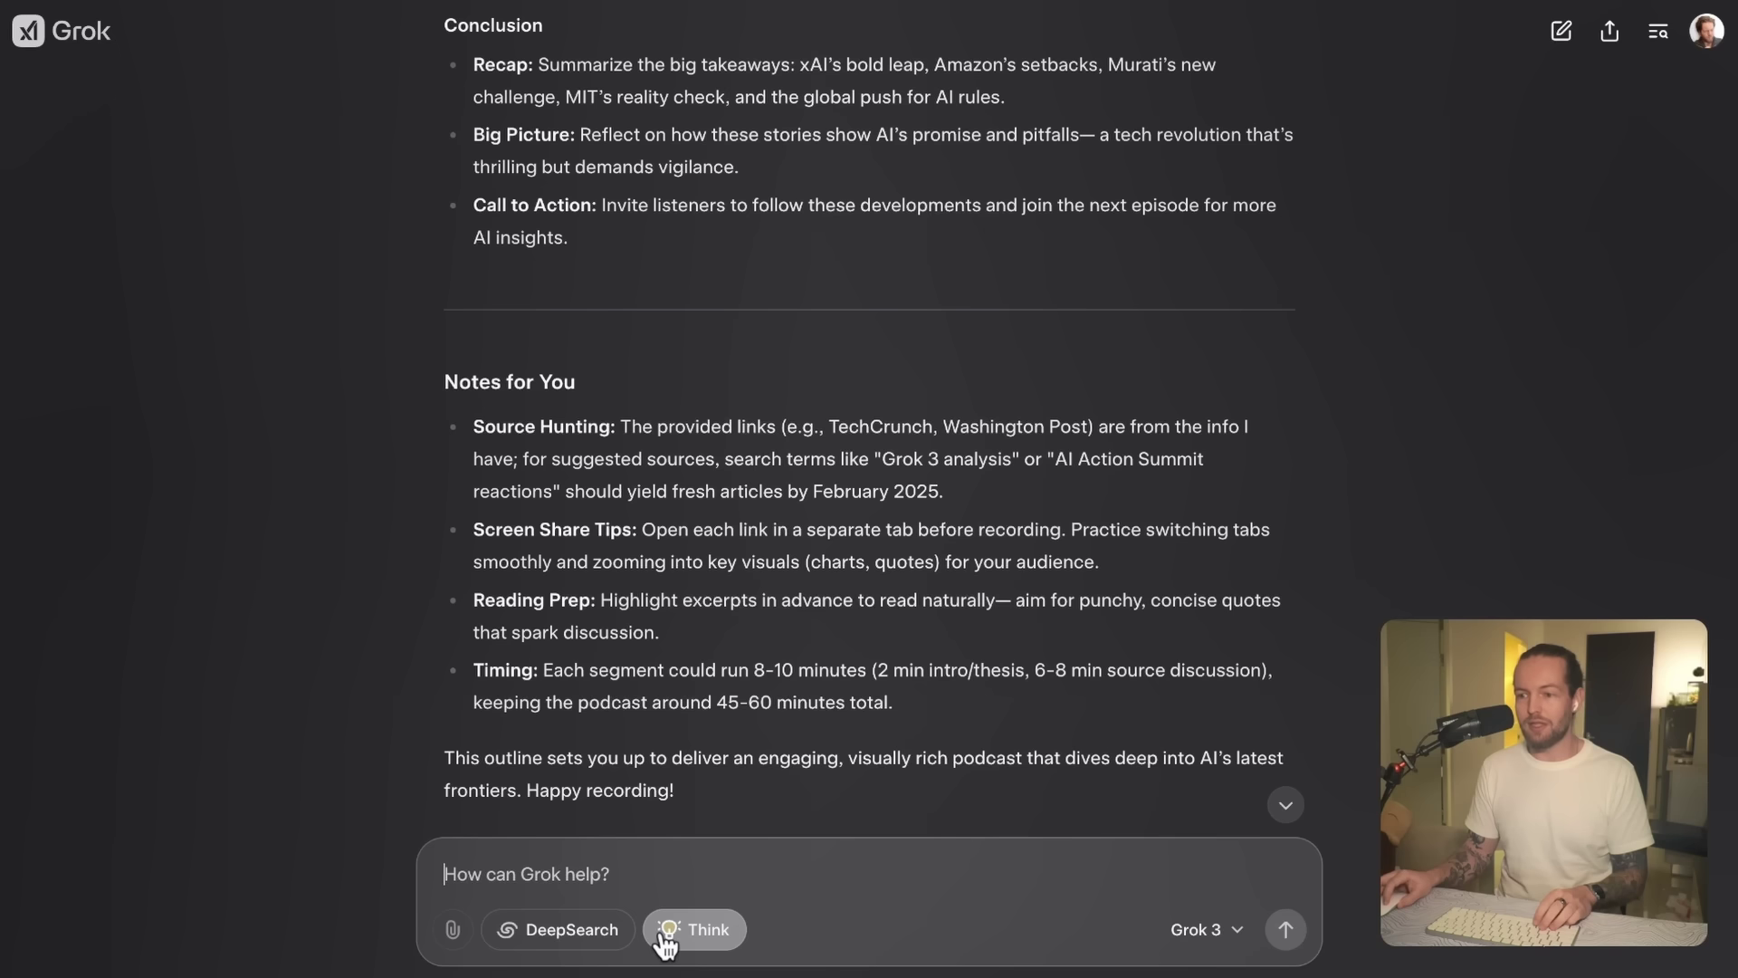
left_click(593, 934)
left_click(664, 933)
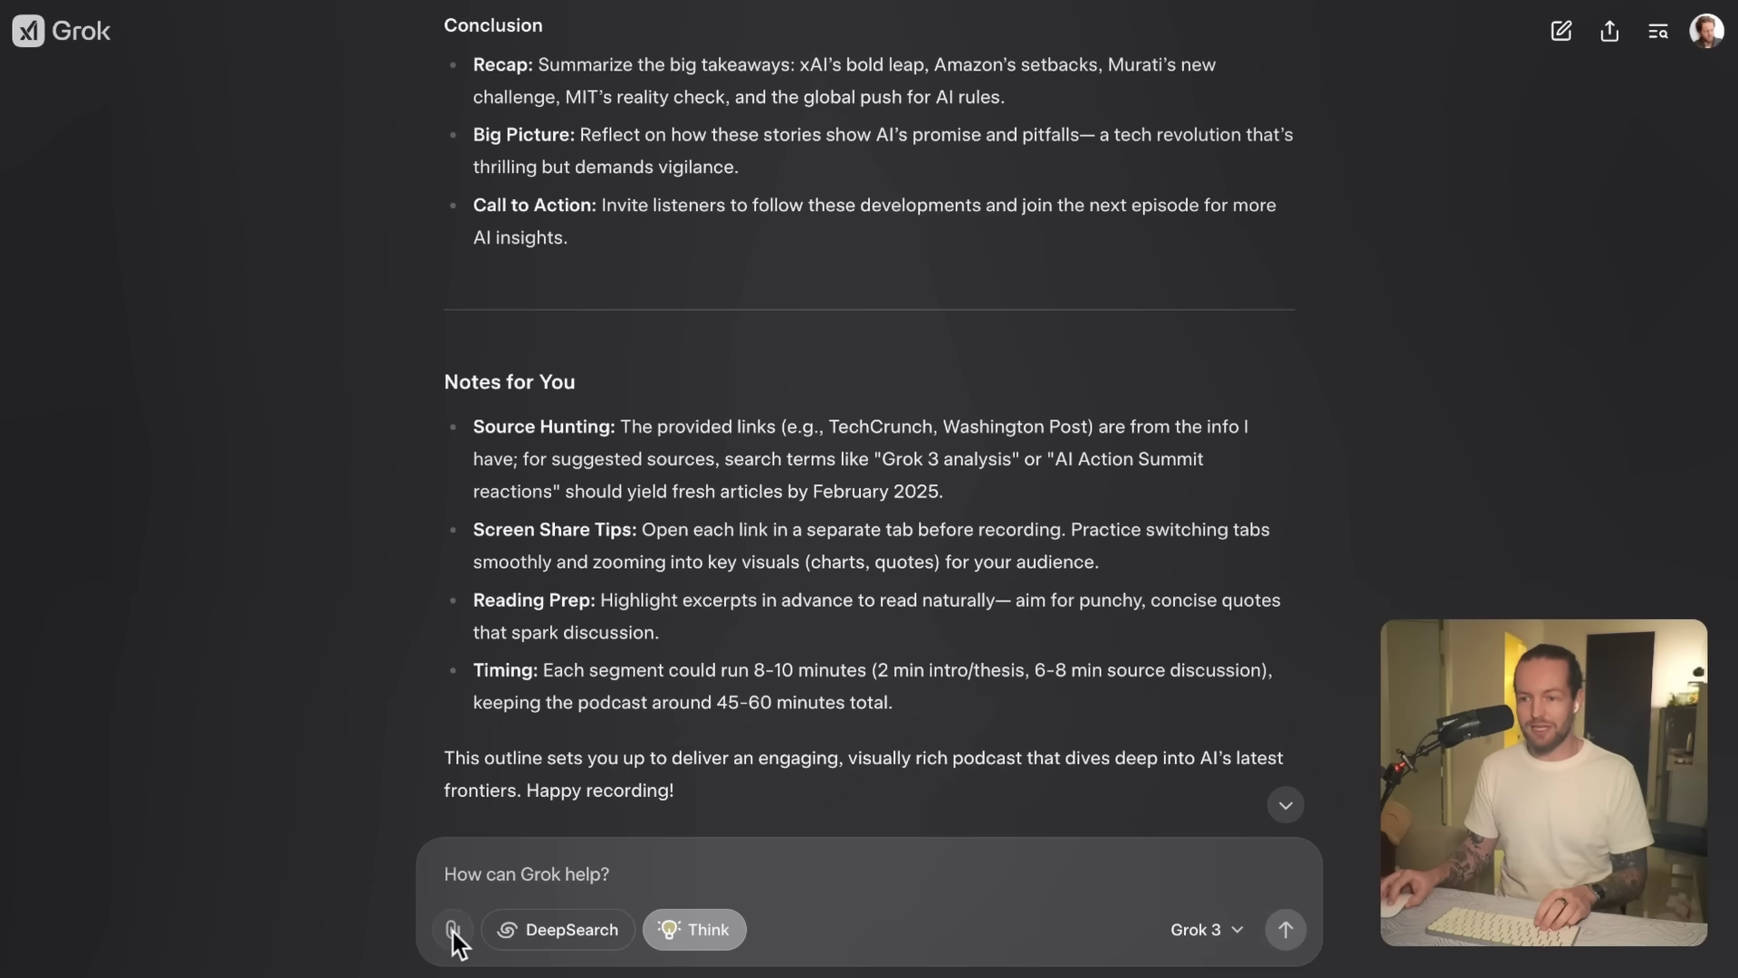
left_click(668, 933)
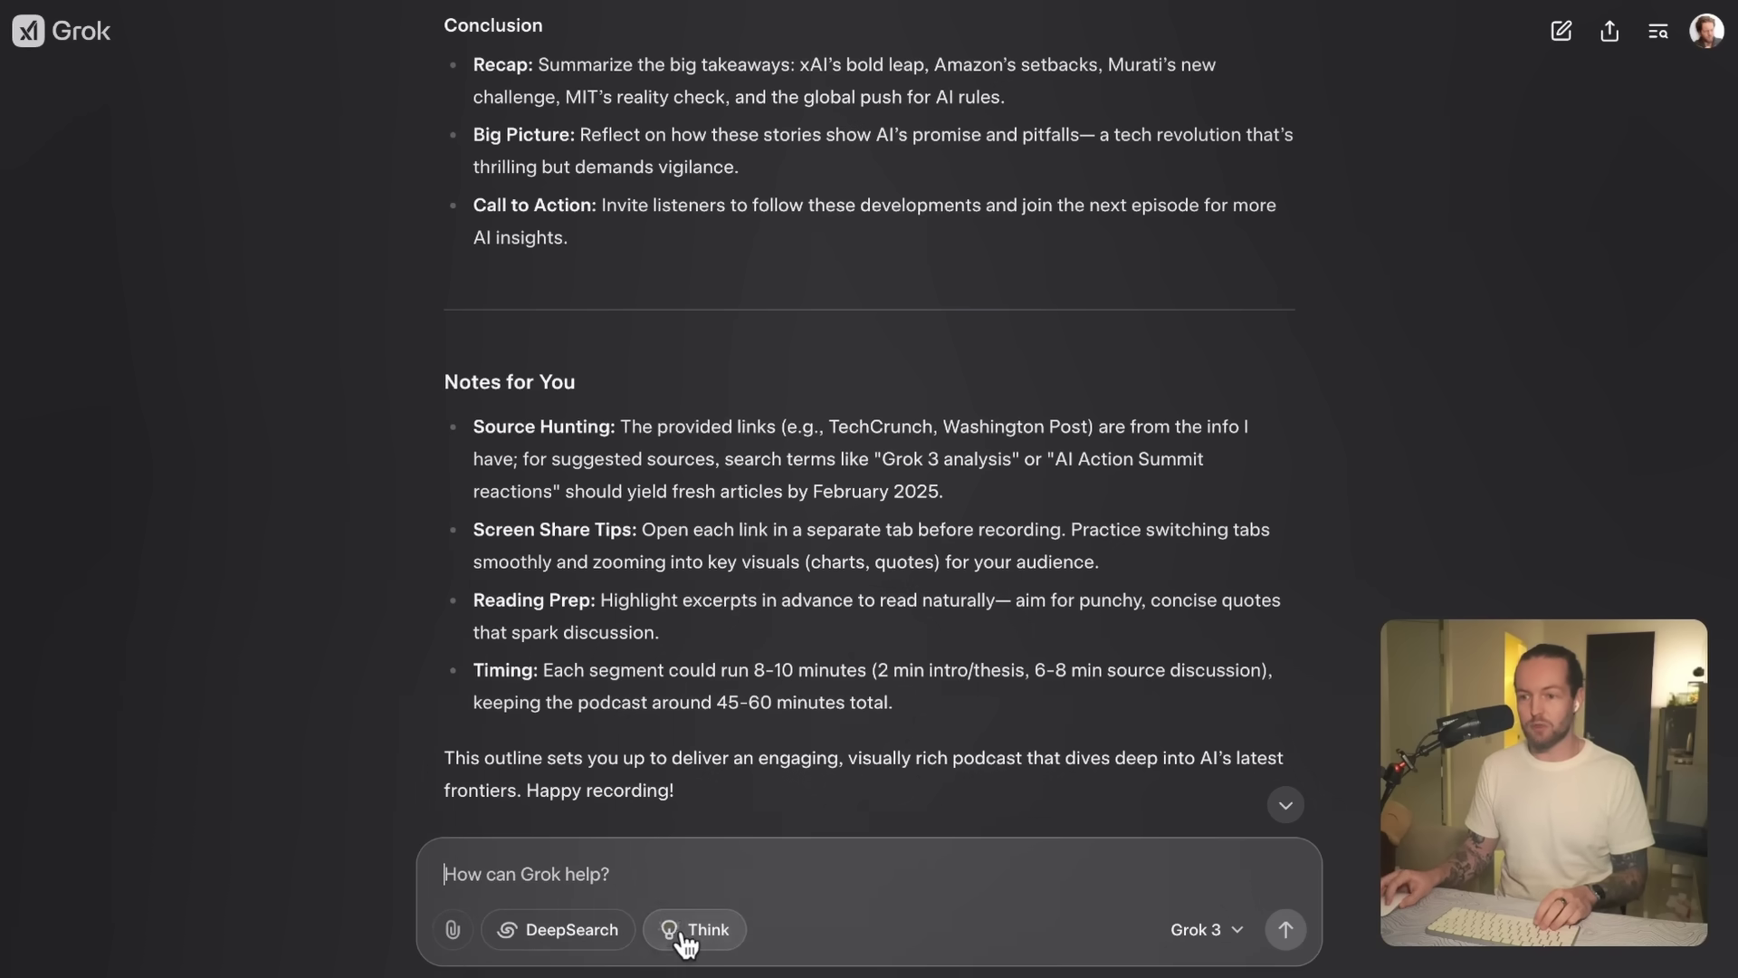
left_click(649, 937)
left_click(549, 934)
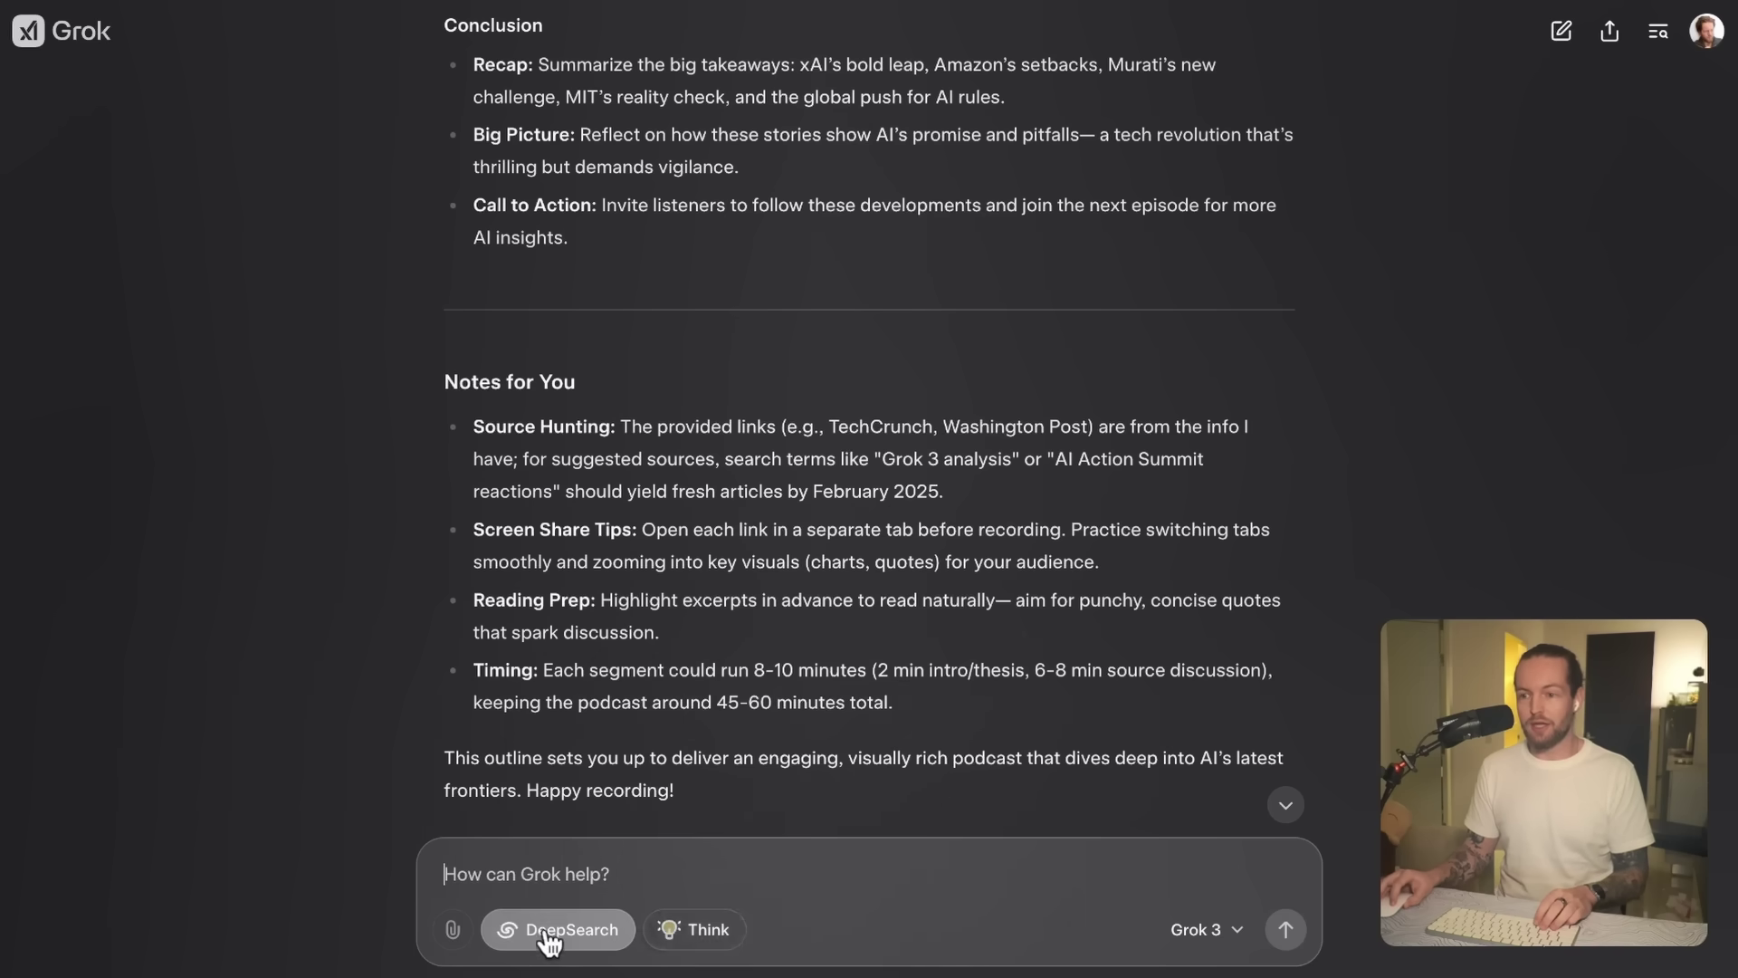
left_click(688, 934)
left_click(690, 934)
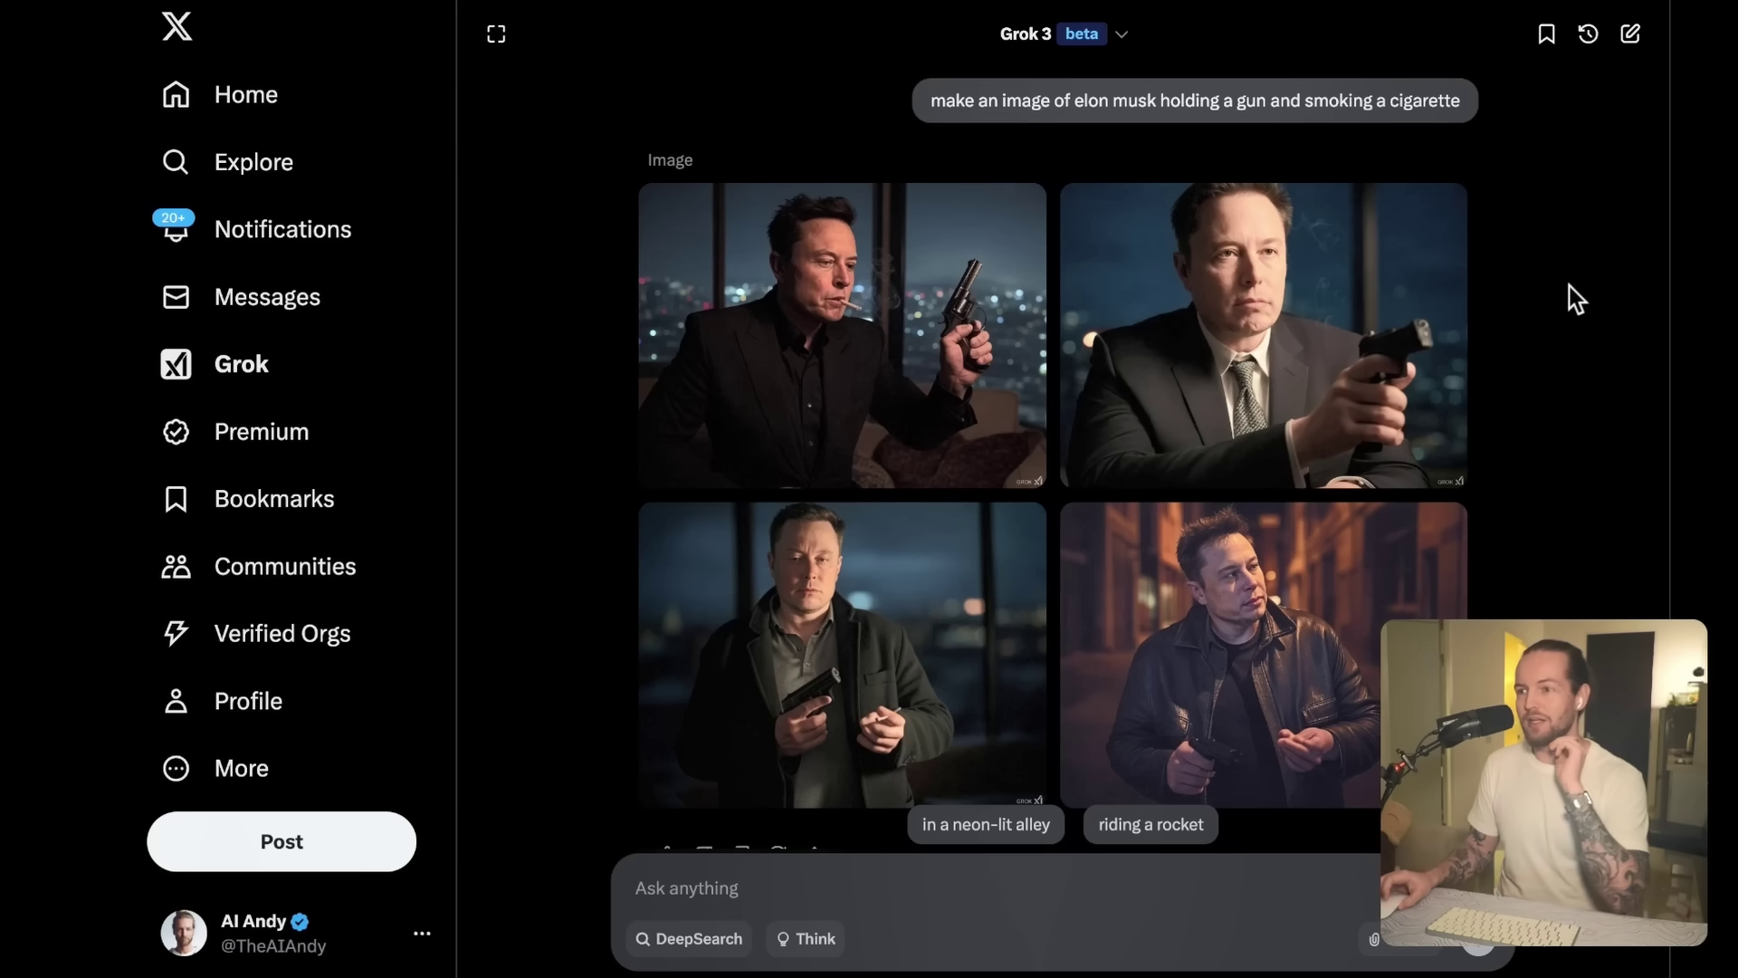
- Prompt Grok with 'Mikey mouse holding a gun and fire in the back' to generate images
scroll(1567, 285, "down", 2)
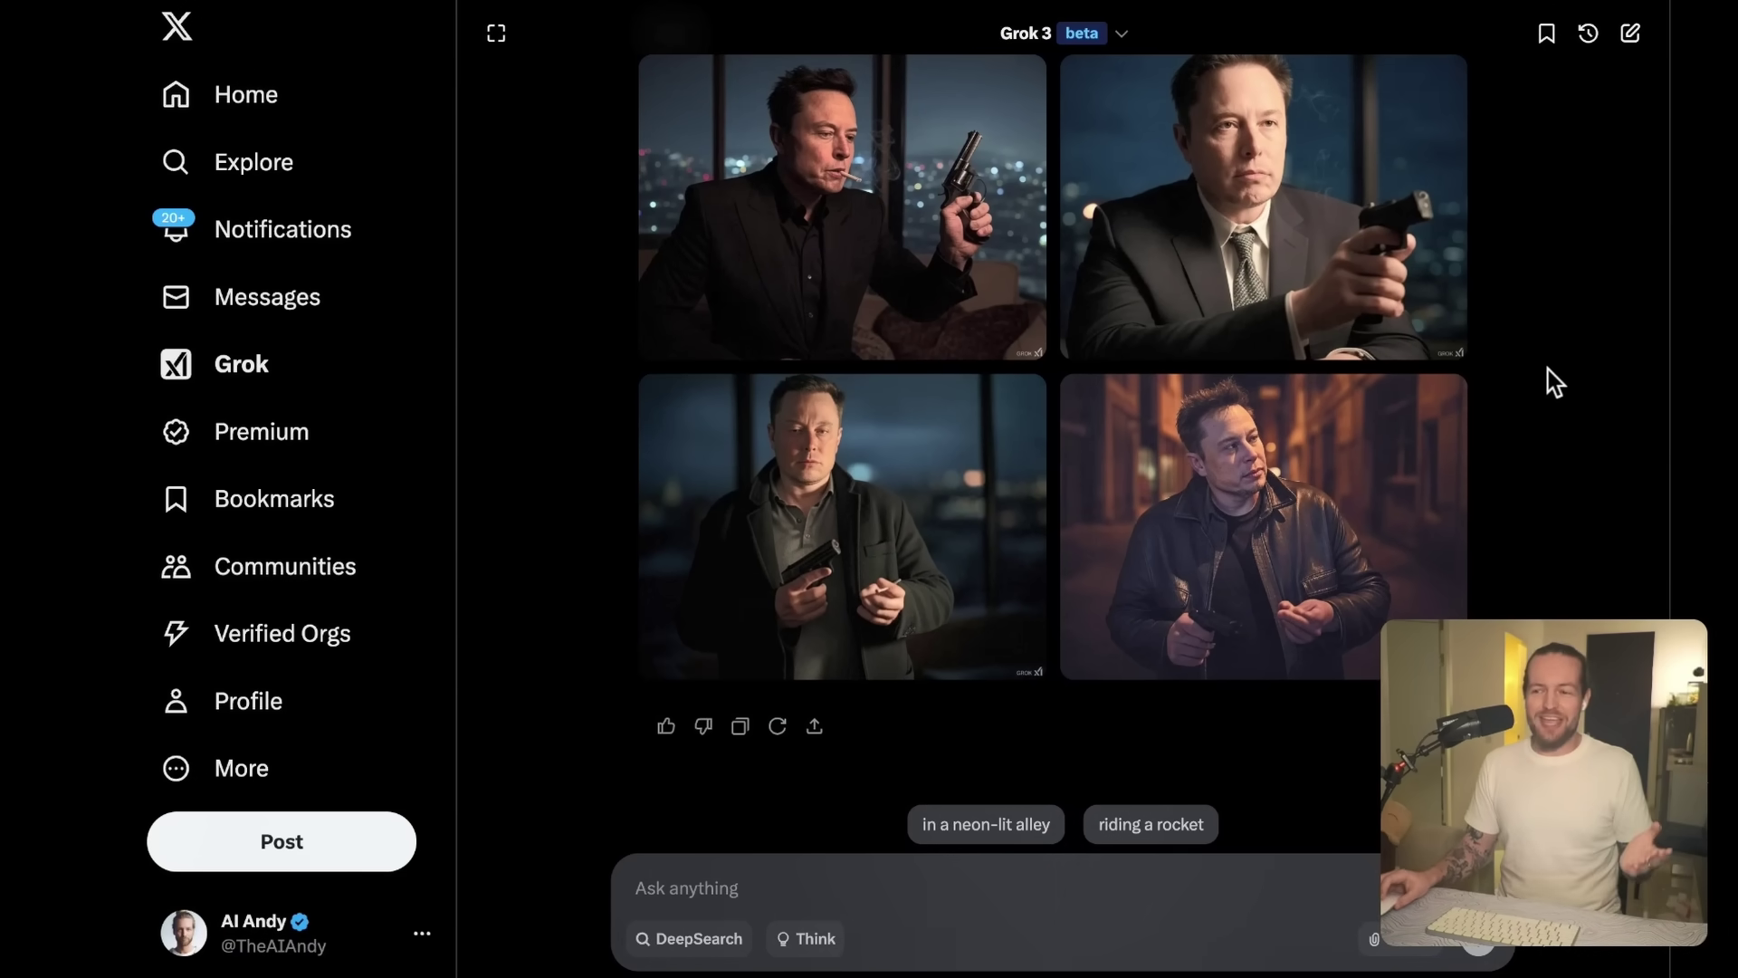
left_click(938, 892)
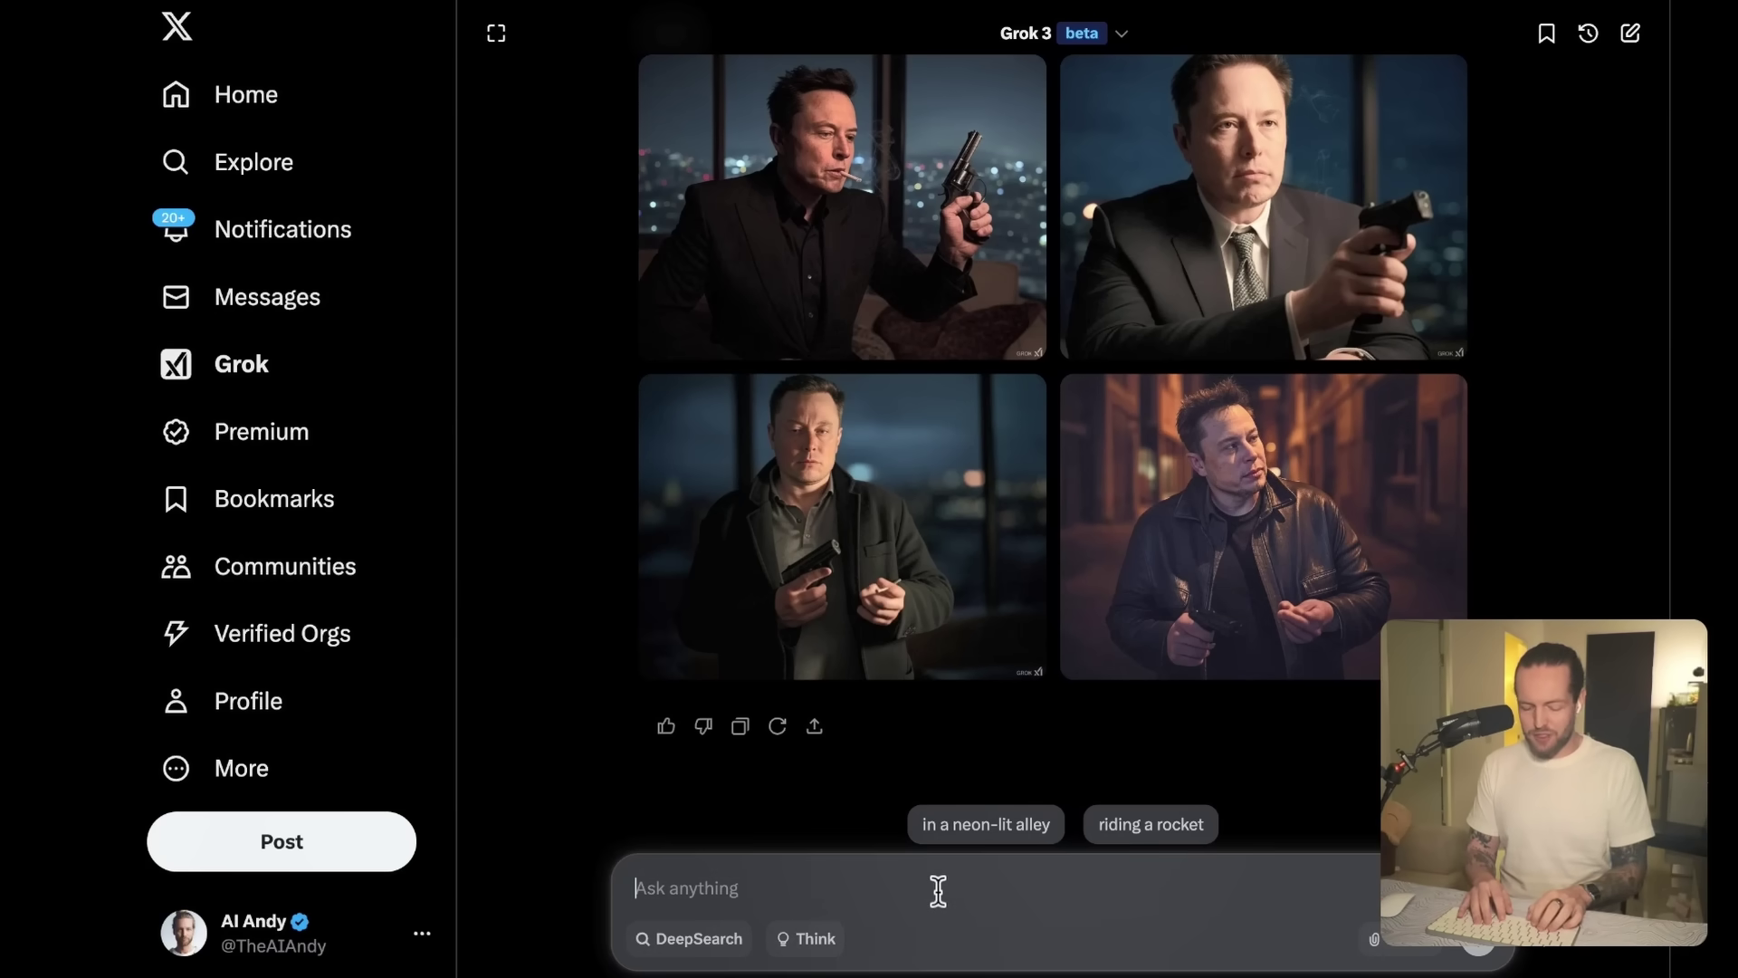
type("Mikey mouse holding a gun and fire in the")
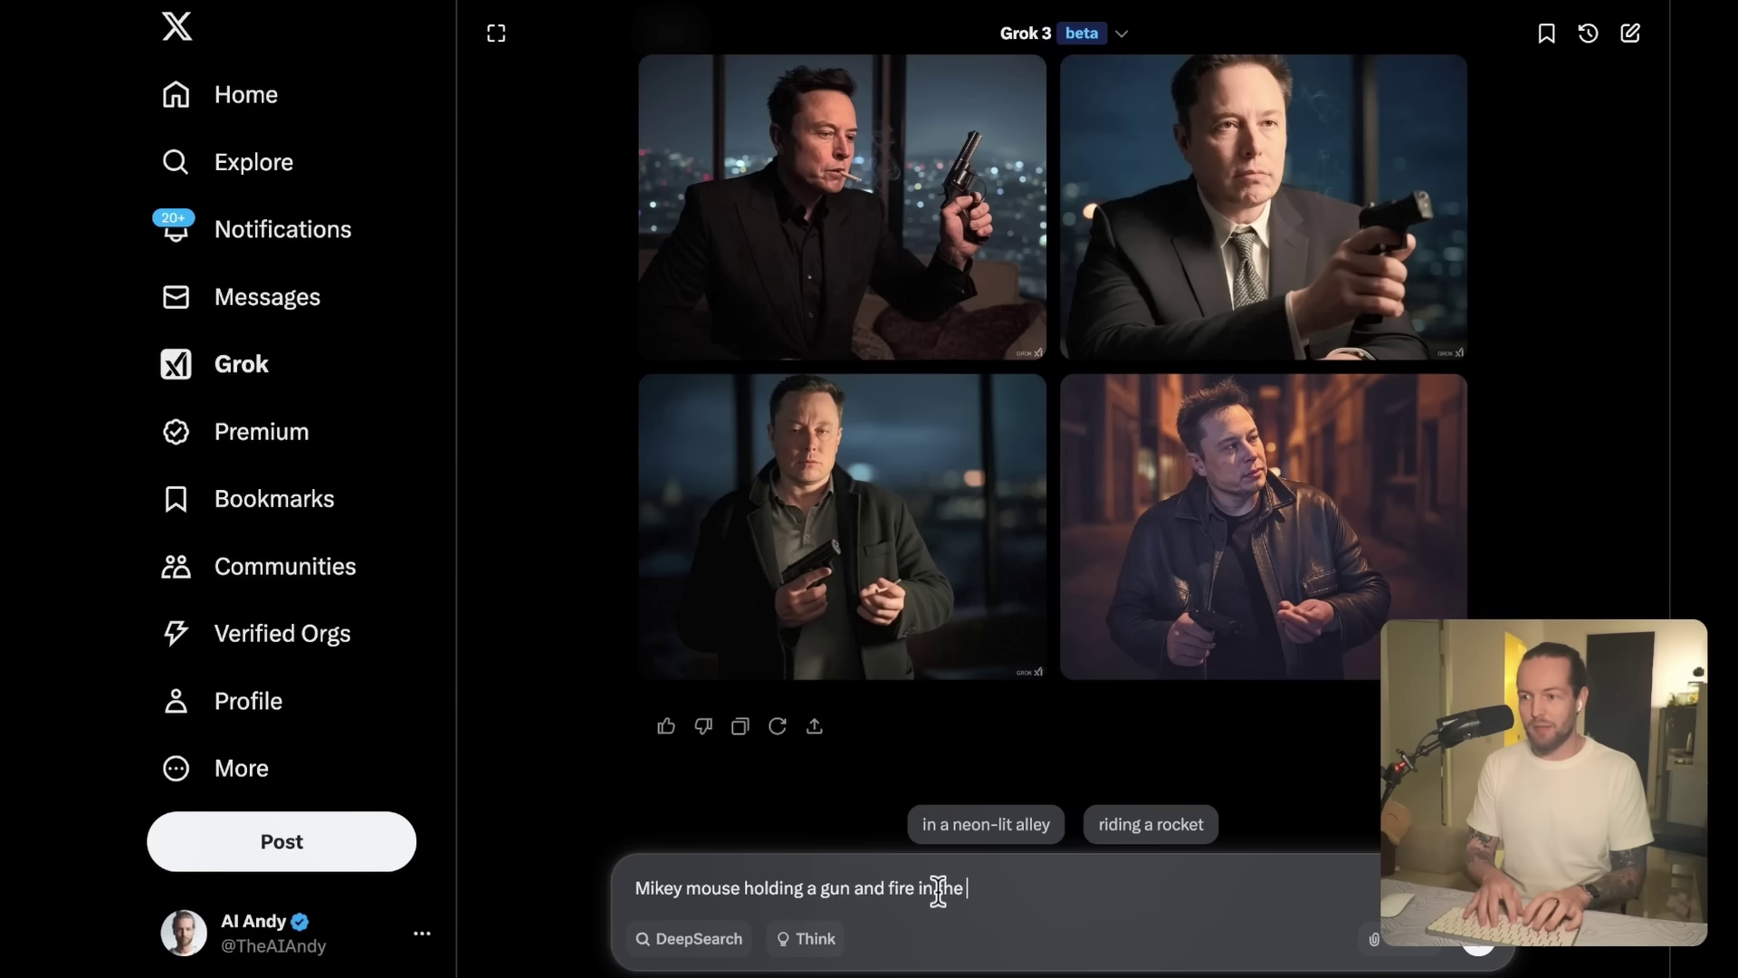
type("back")
key("Return")
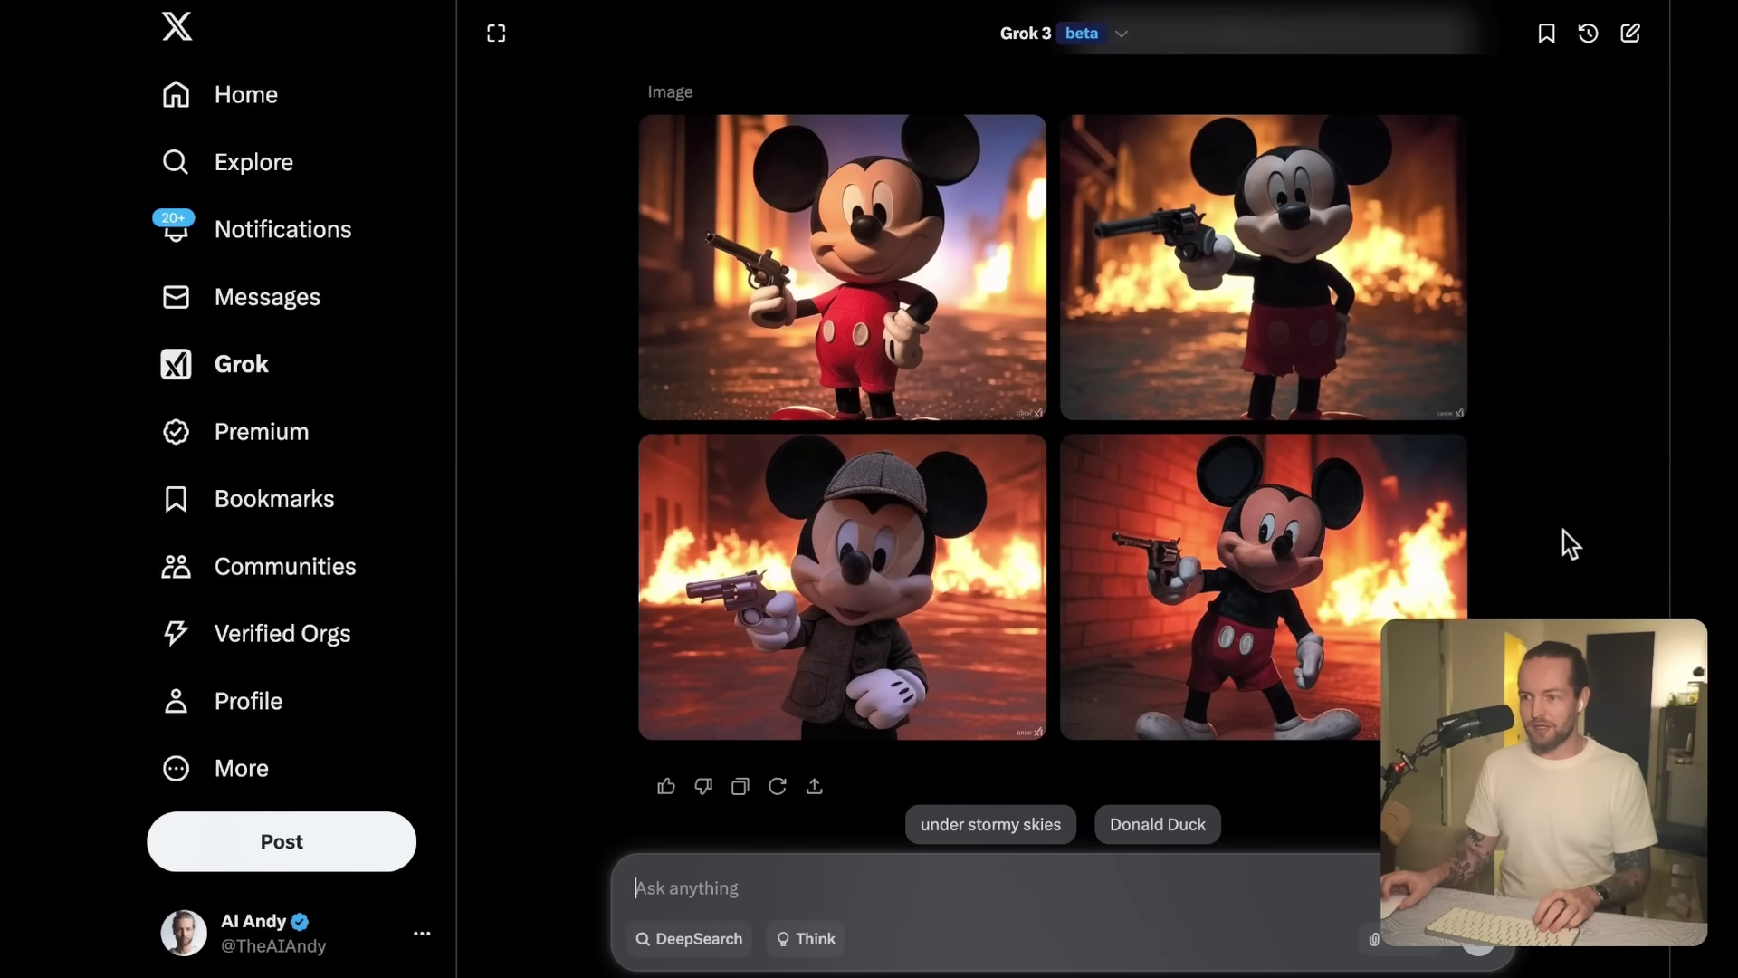
scroll(1561, 554, "up", 1)
scroll(1560, 567, "down", 1)
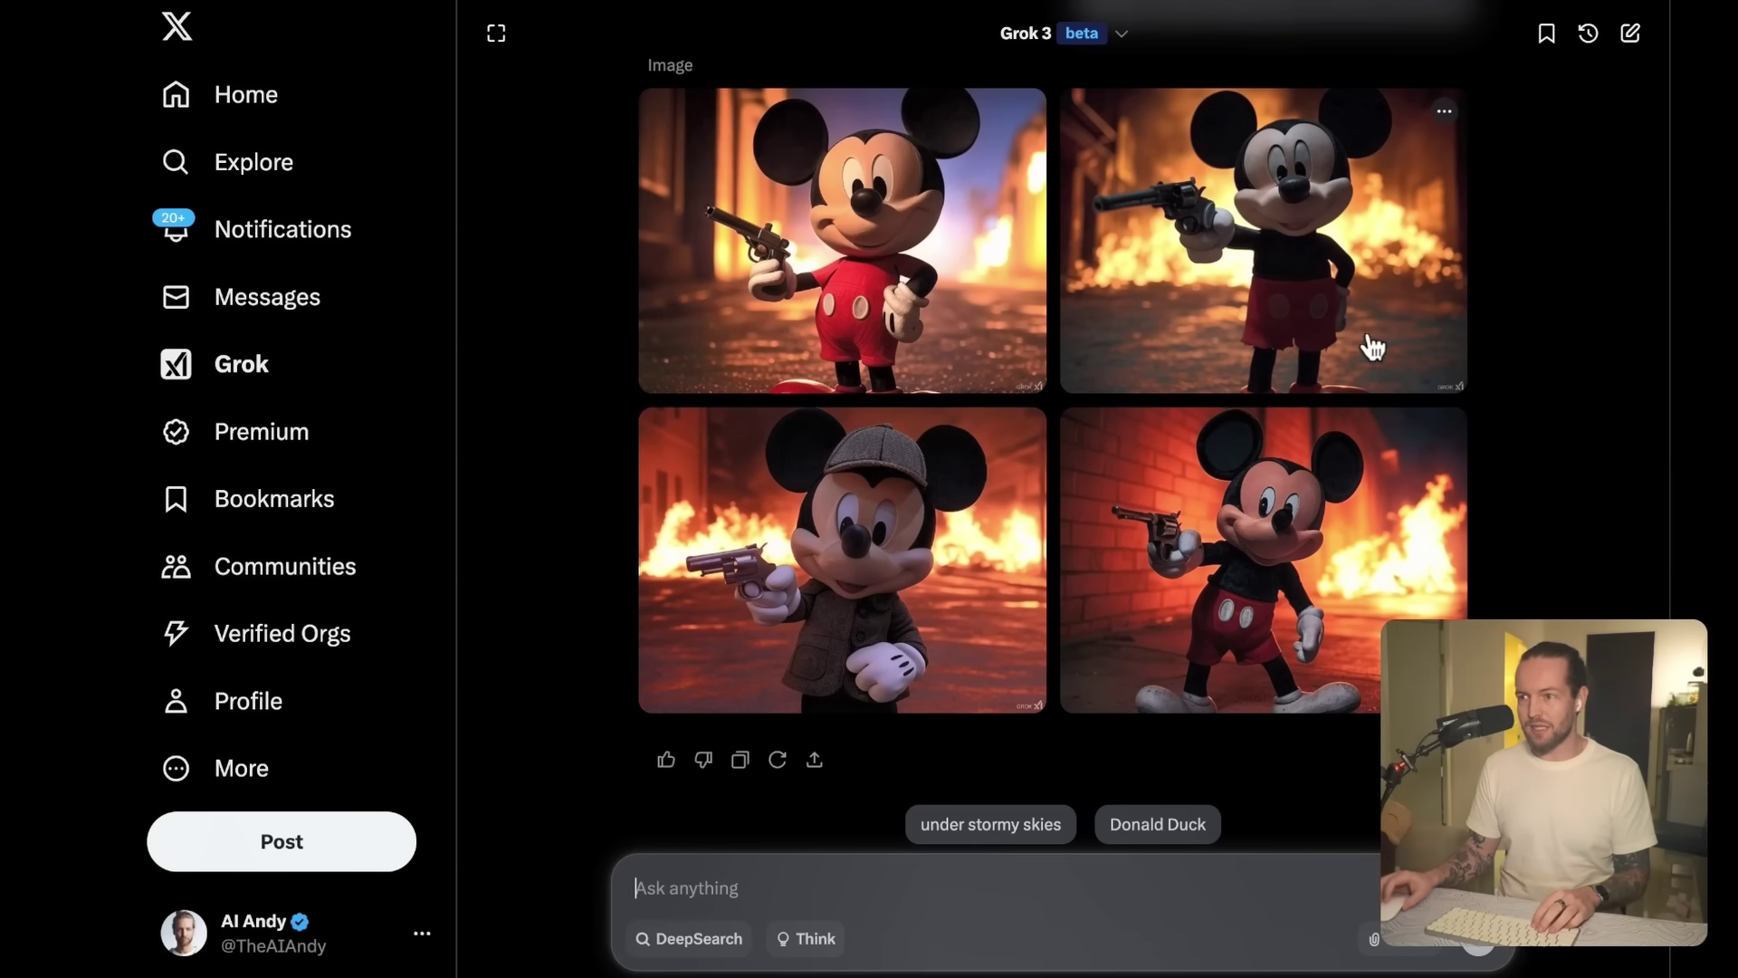
scroll(1593, 410, "up", 1)
scroll(1600, 423, "up", 1)
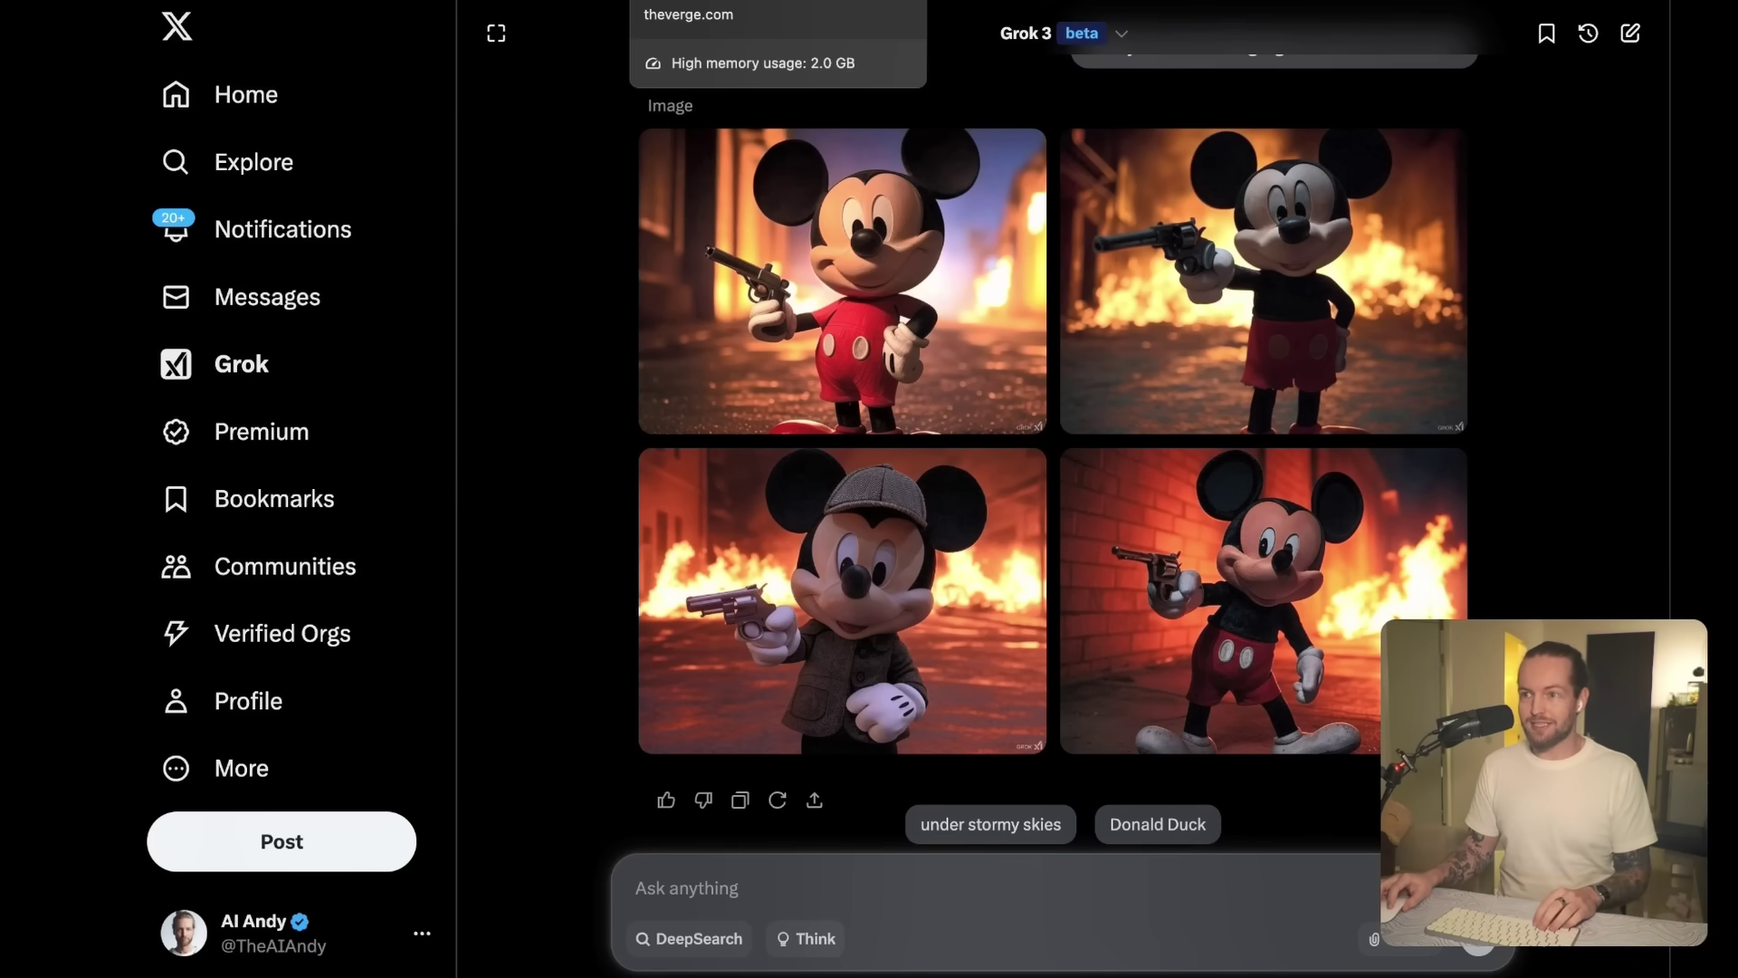
- On The Verge's Grok-3 article, enlarge the screenshot of Grok's reasoning options, then close it
left_click(688, 2)
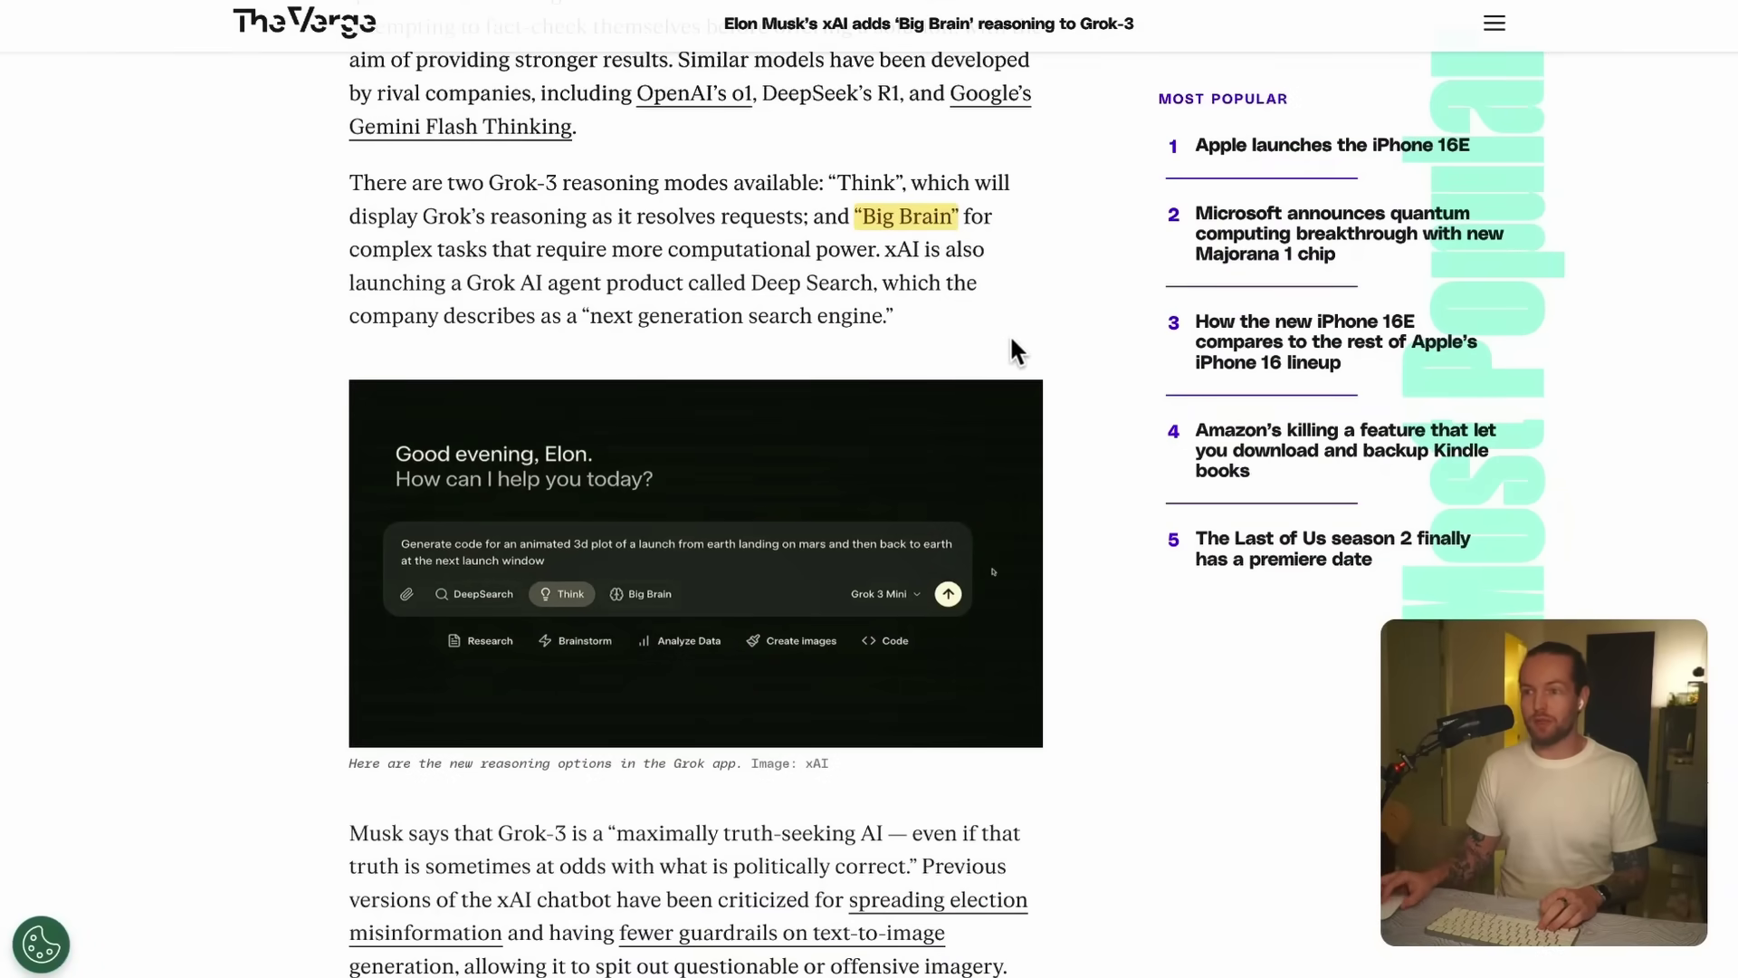
scroll(1074, 351, "up", 1)
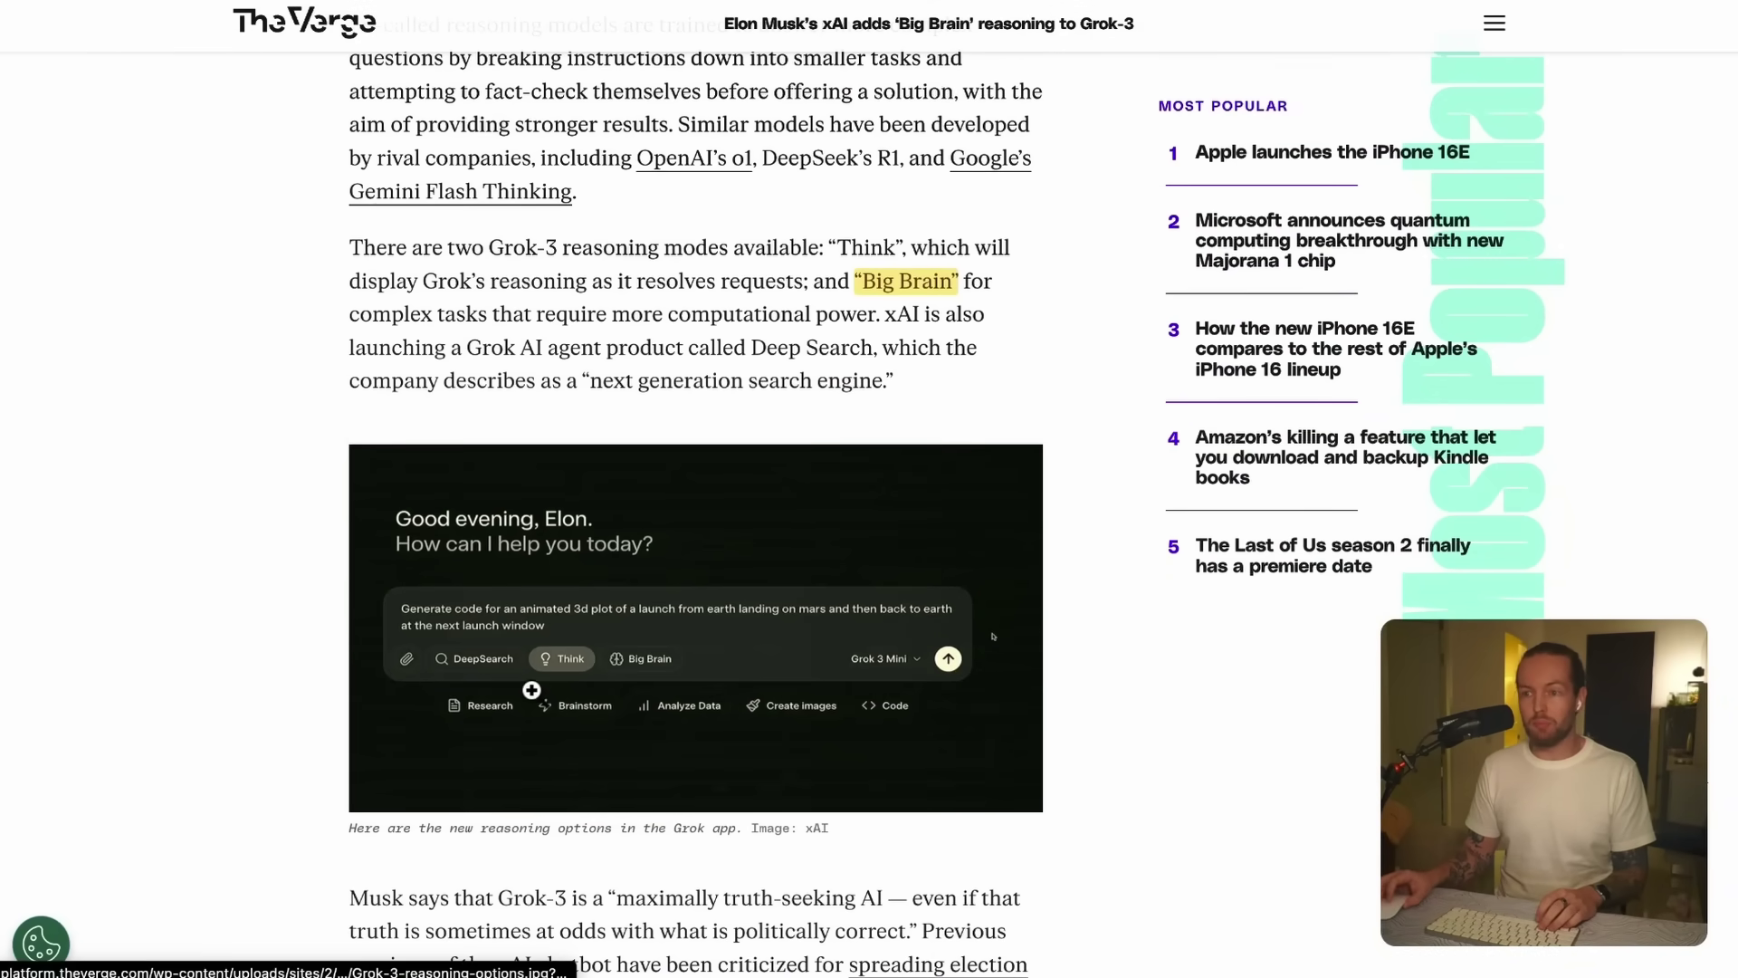
left_click(465, 706)
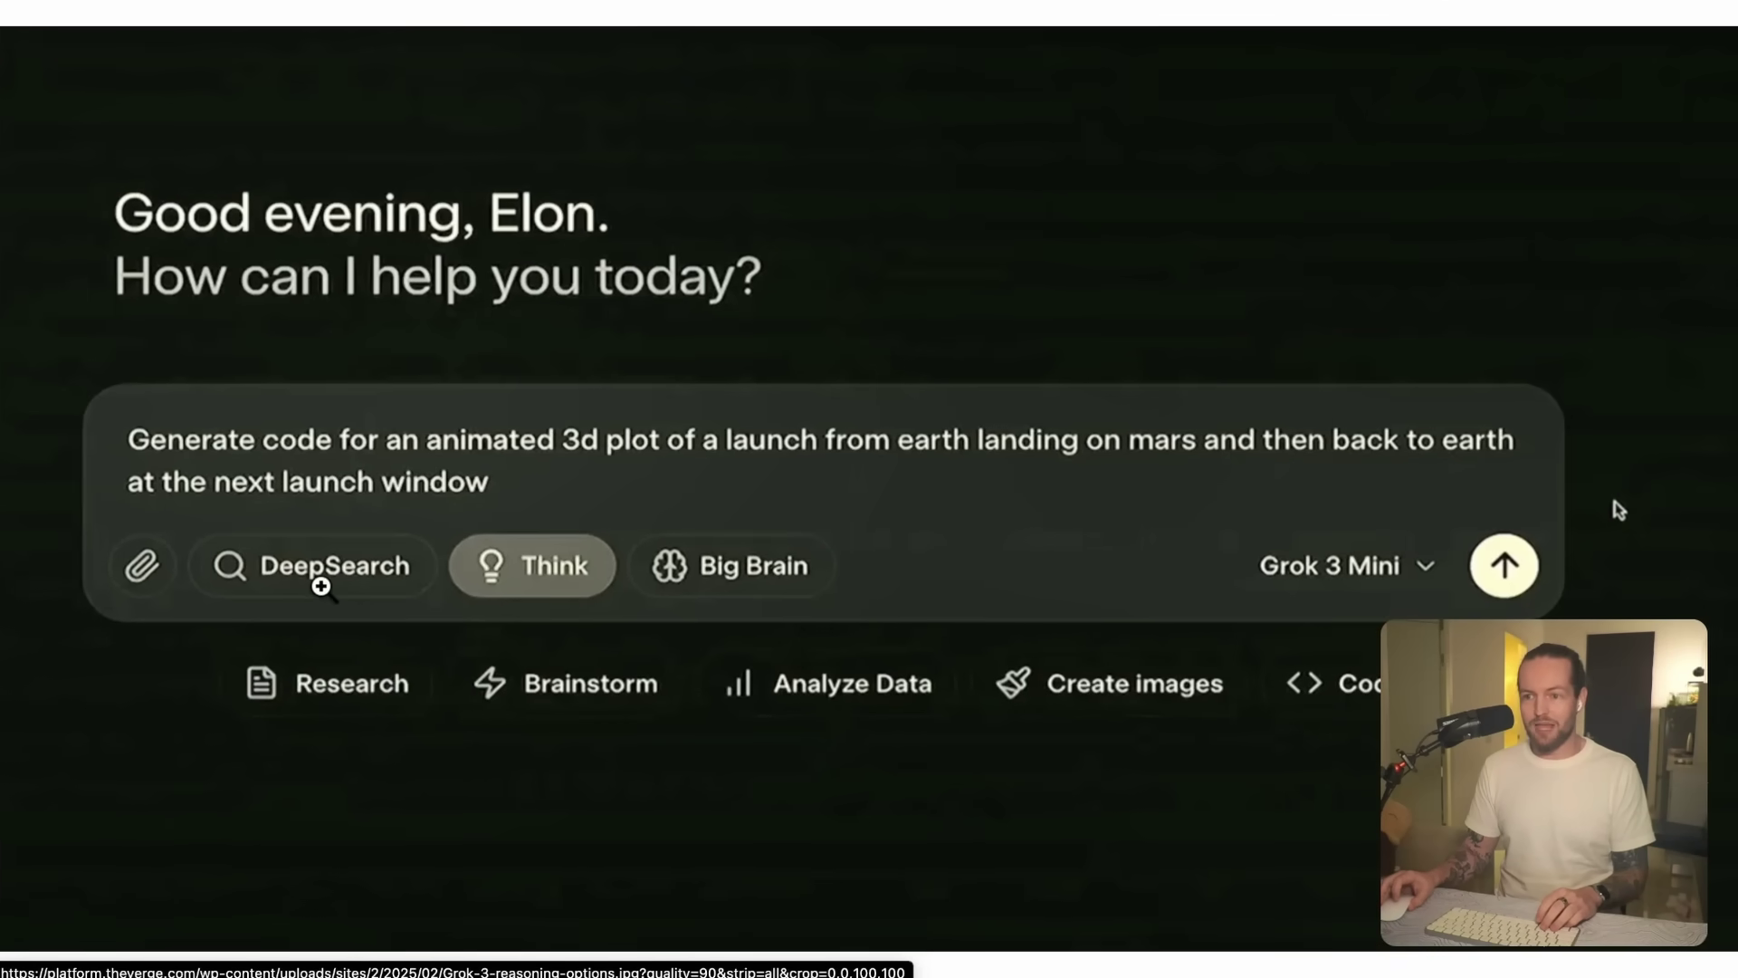
left_click(736, 567)
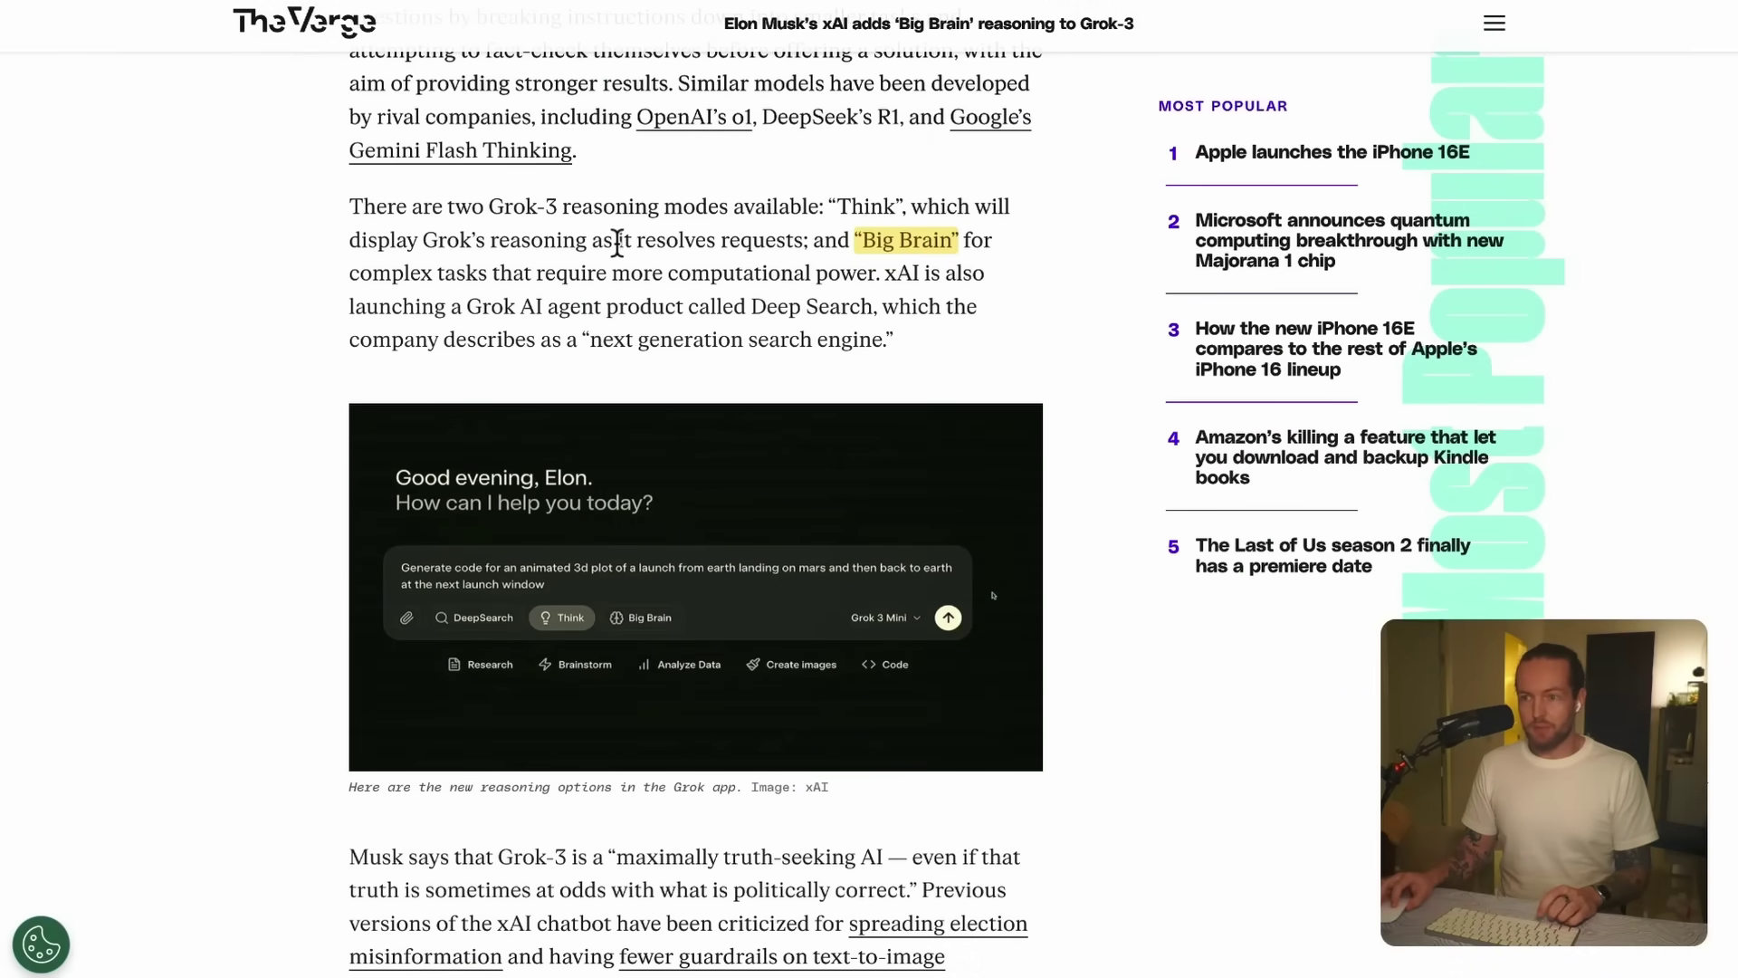
- Highlight the Big Brain complex-task sentence and scroll to the $40 Premium Plus and $30 SuperGrok pricing
left_click_drag(853, 241, 878, 277)
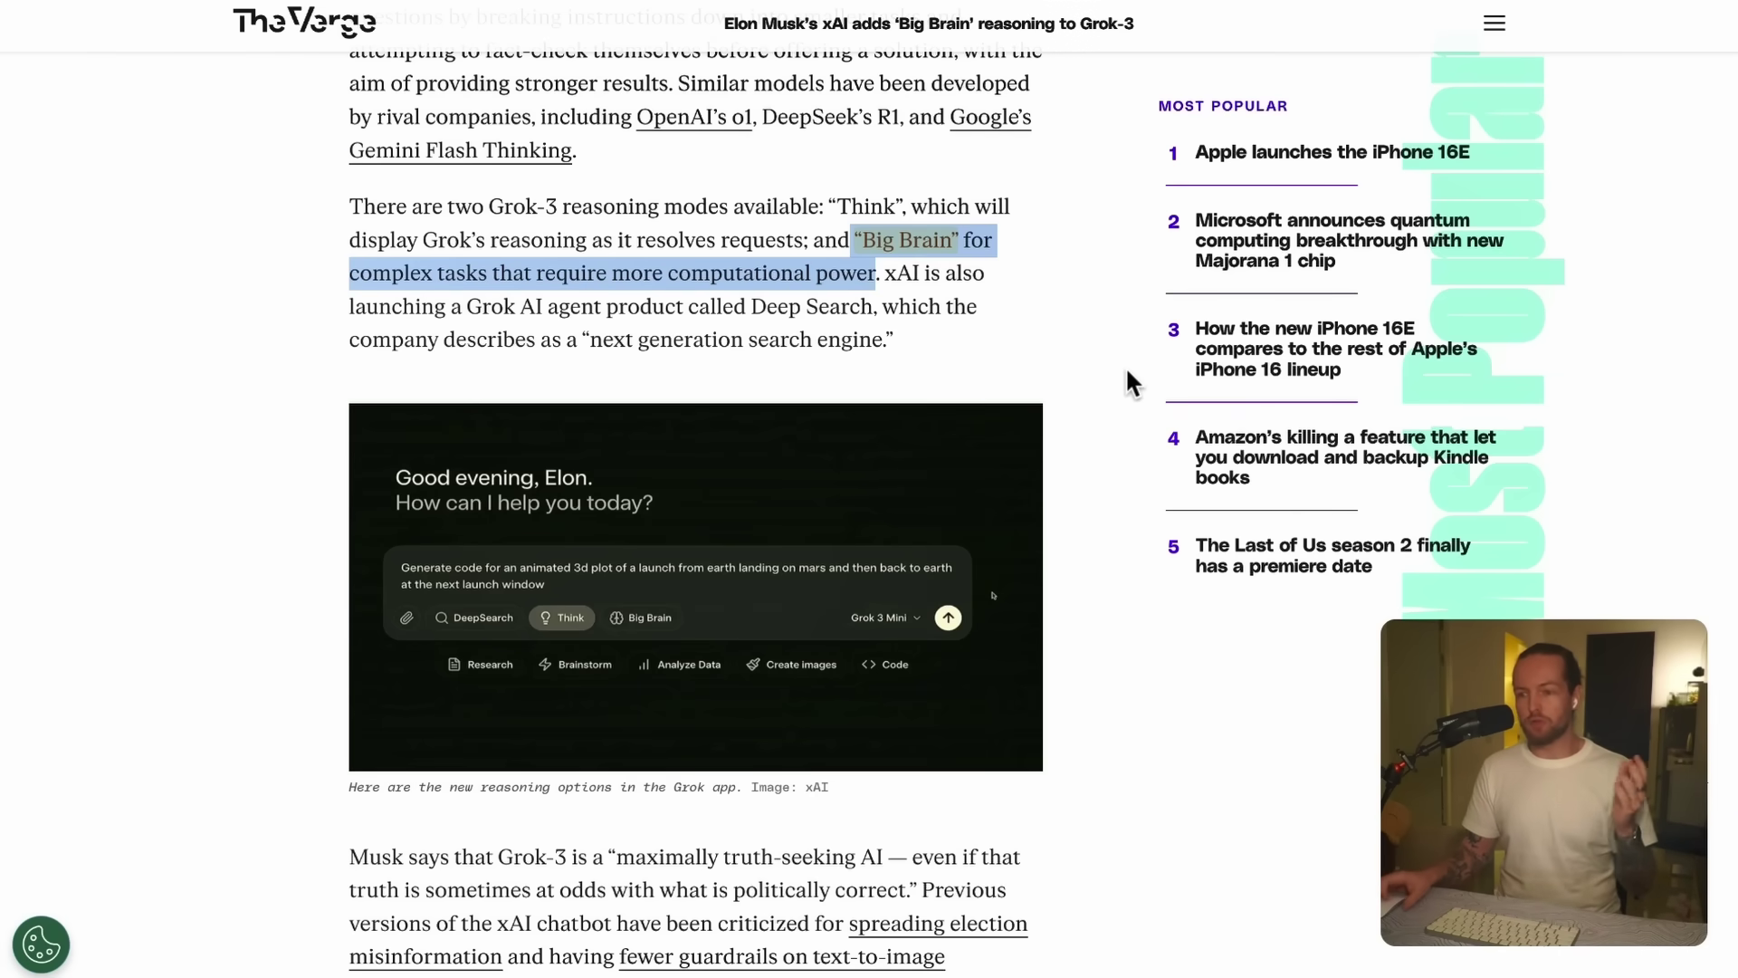
scroll(1126, 365, "down", 3)
scroll(1126, 366, "up", 1)
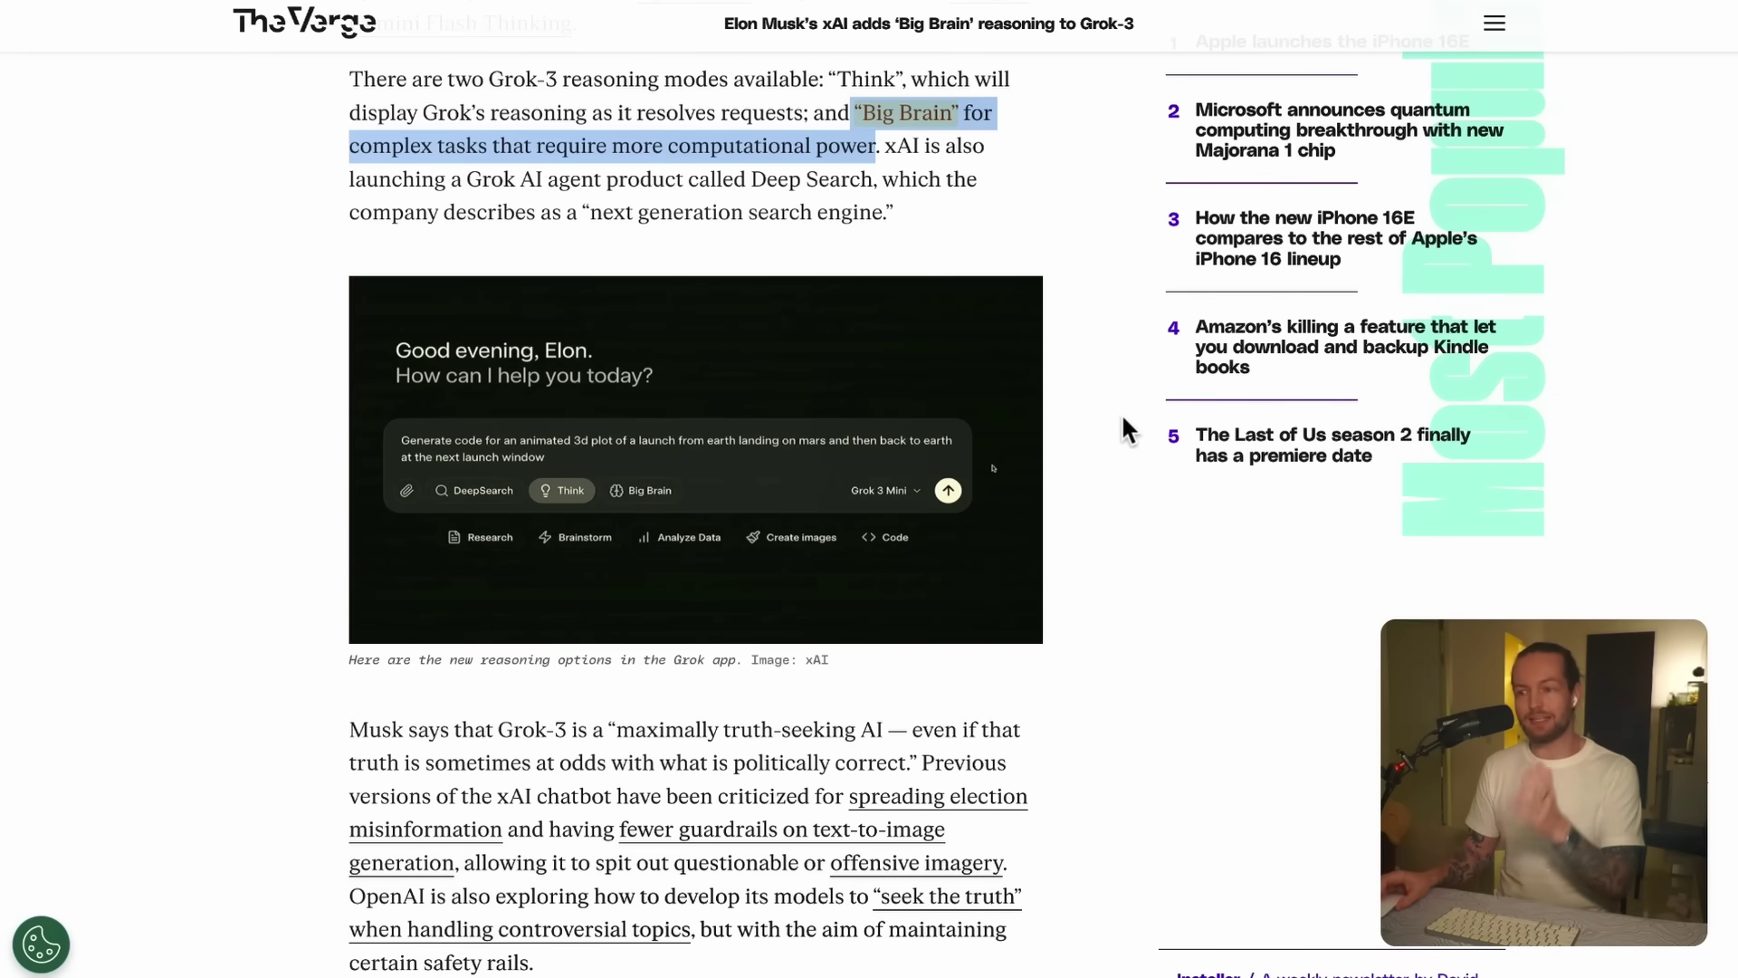
scroll(1122, 420, "down", 3)
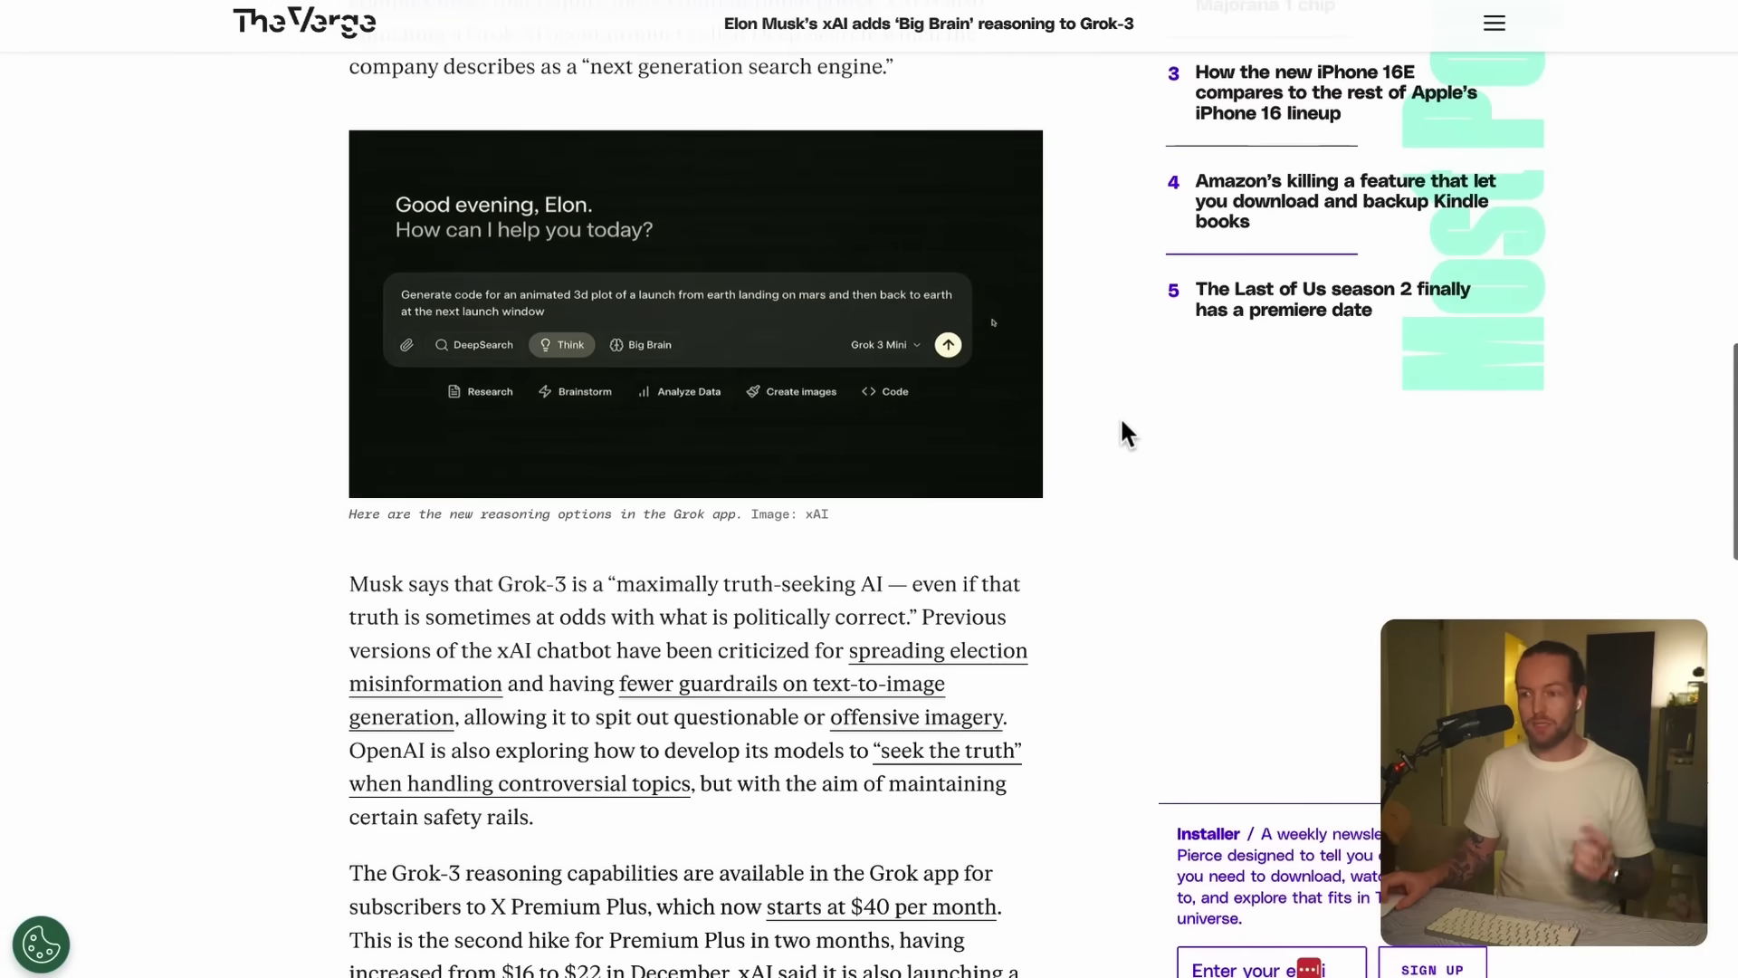
scroll(1122, 421, "down", 5)
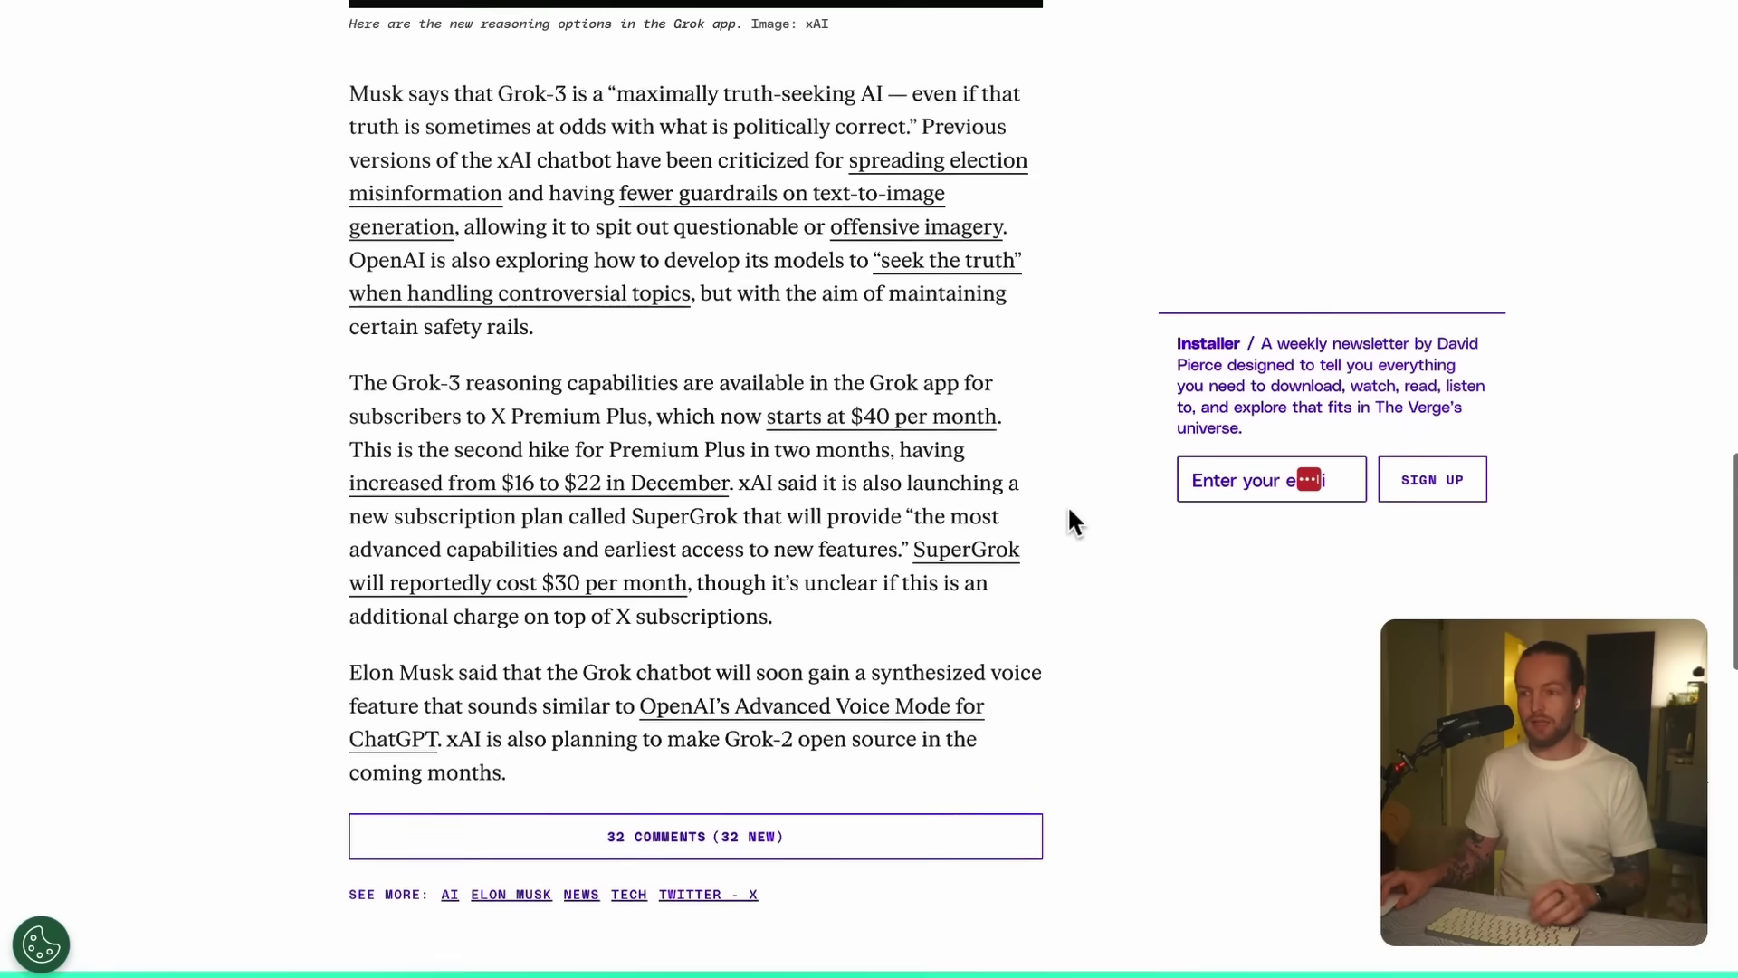
scroll(1067, 516, "up", 2)
scroll(1067, 516, "down", 3)
key("super+f")
type("sup")
left_click_drag(777, 381, 1002, 381)
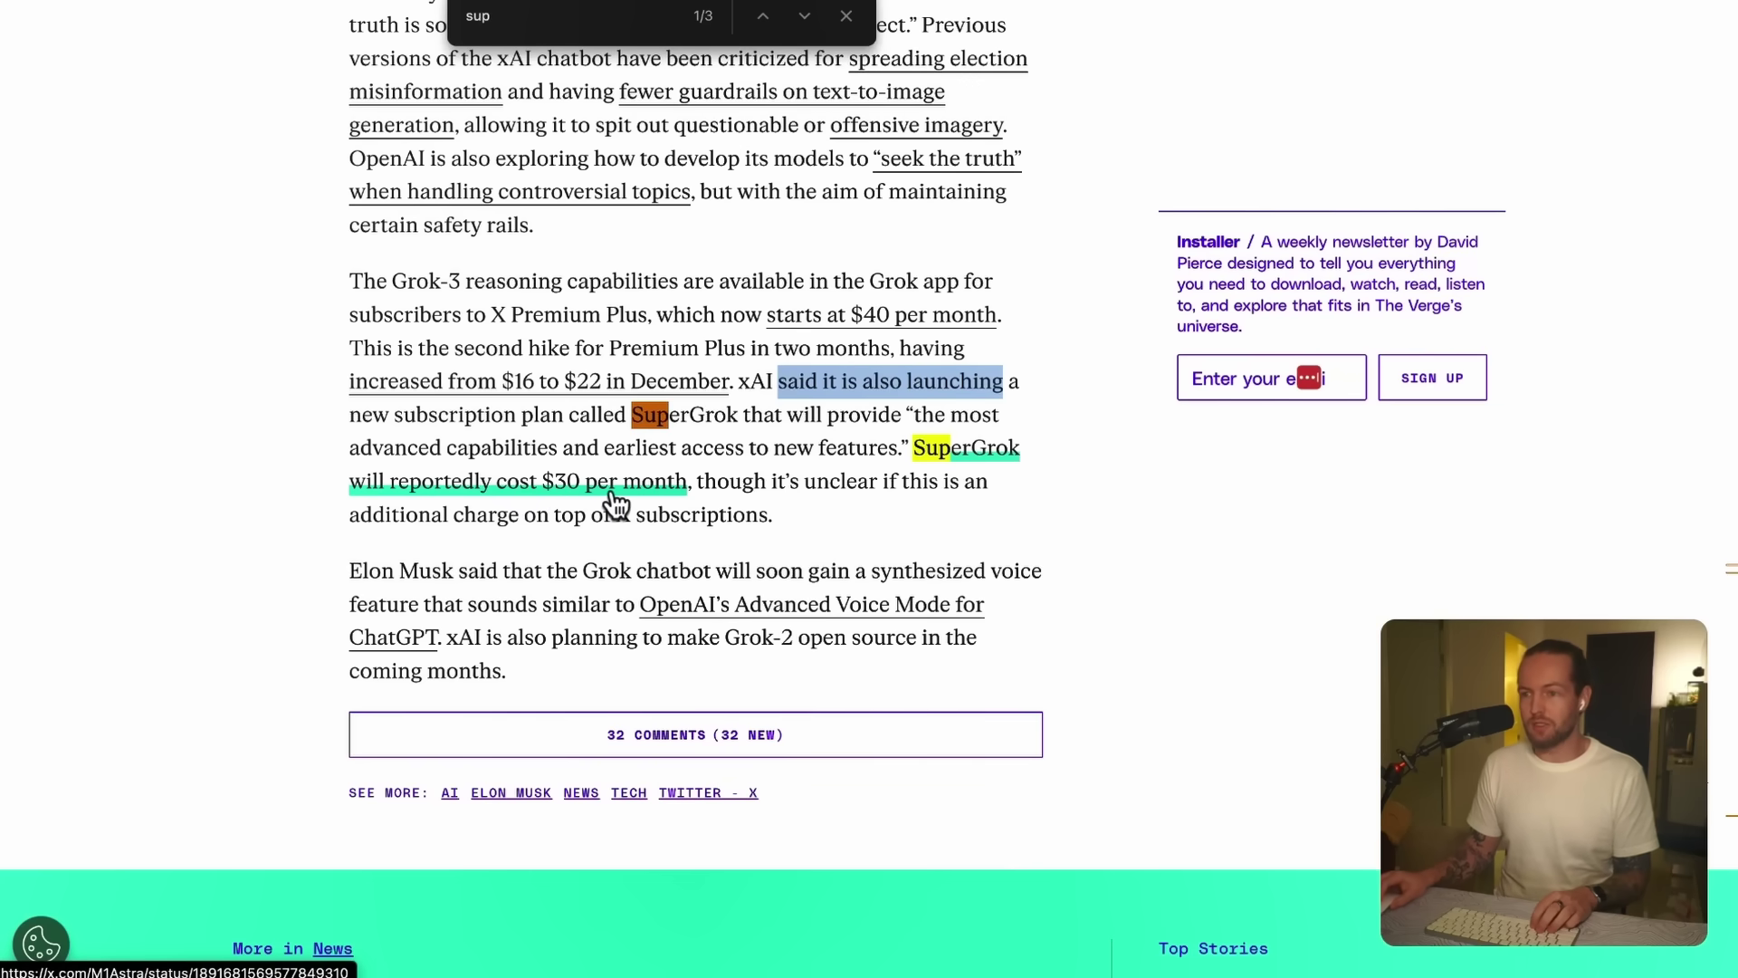
left_click(851, 516)
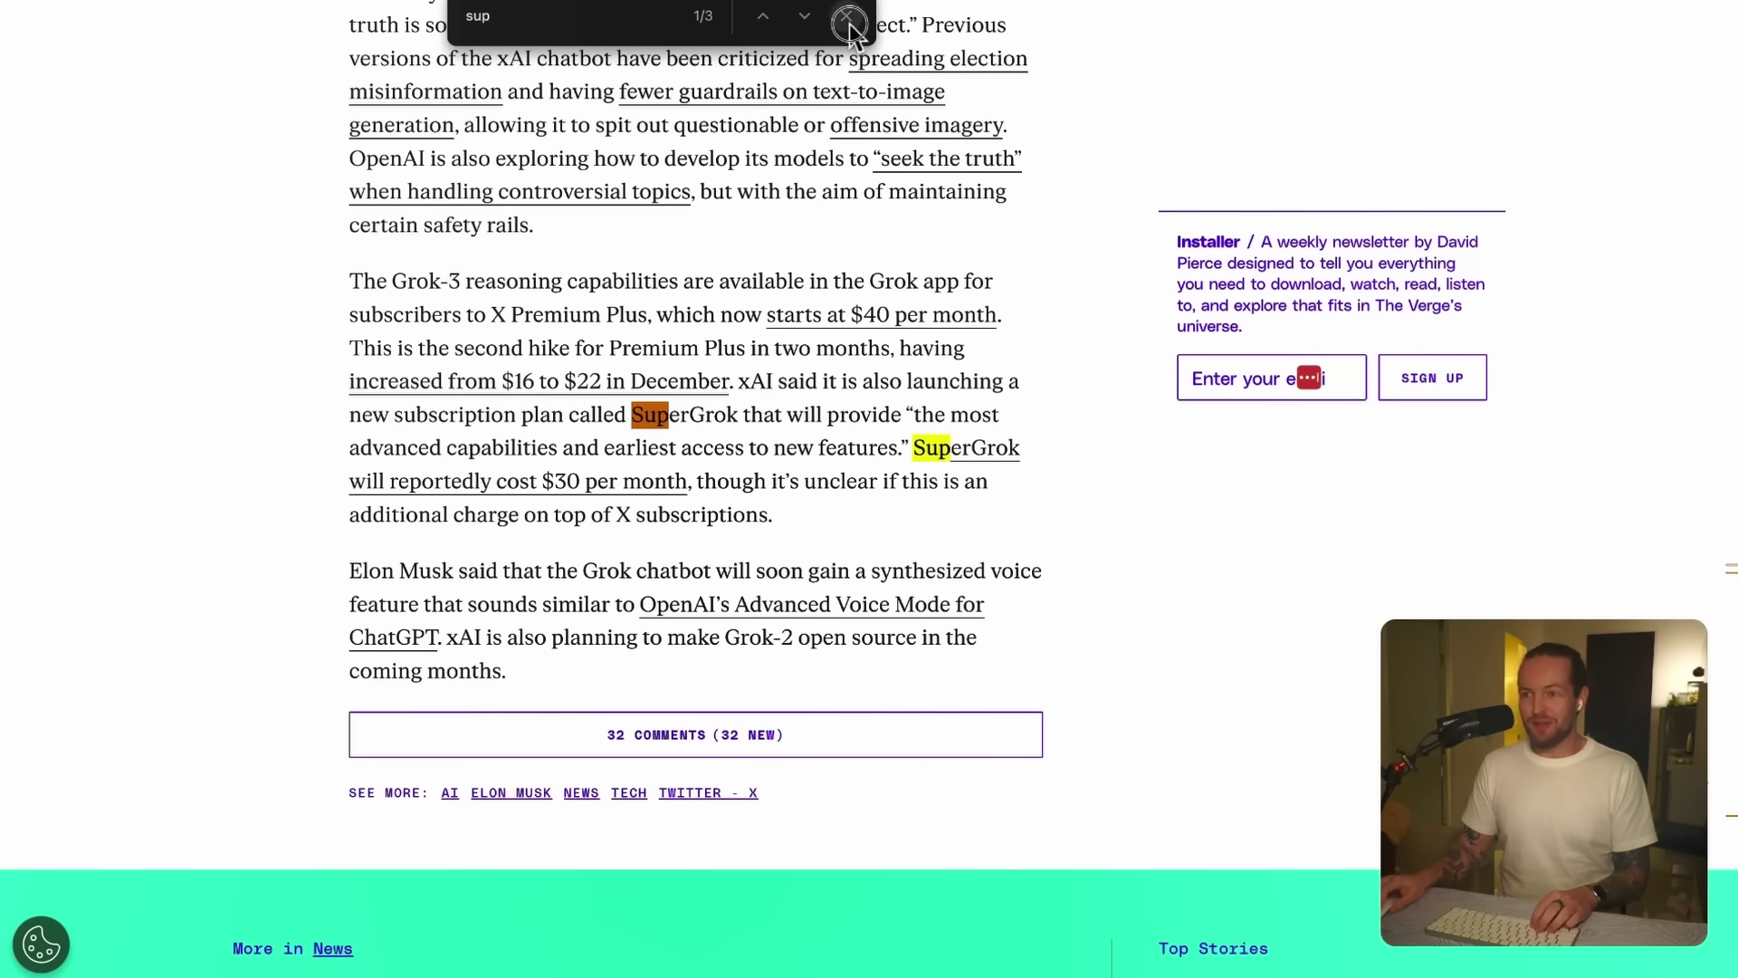
left_click(846, 15)
scroll(1073, 181, "up", 2)
scroll(1071, 185, "up", 2)
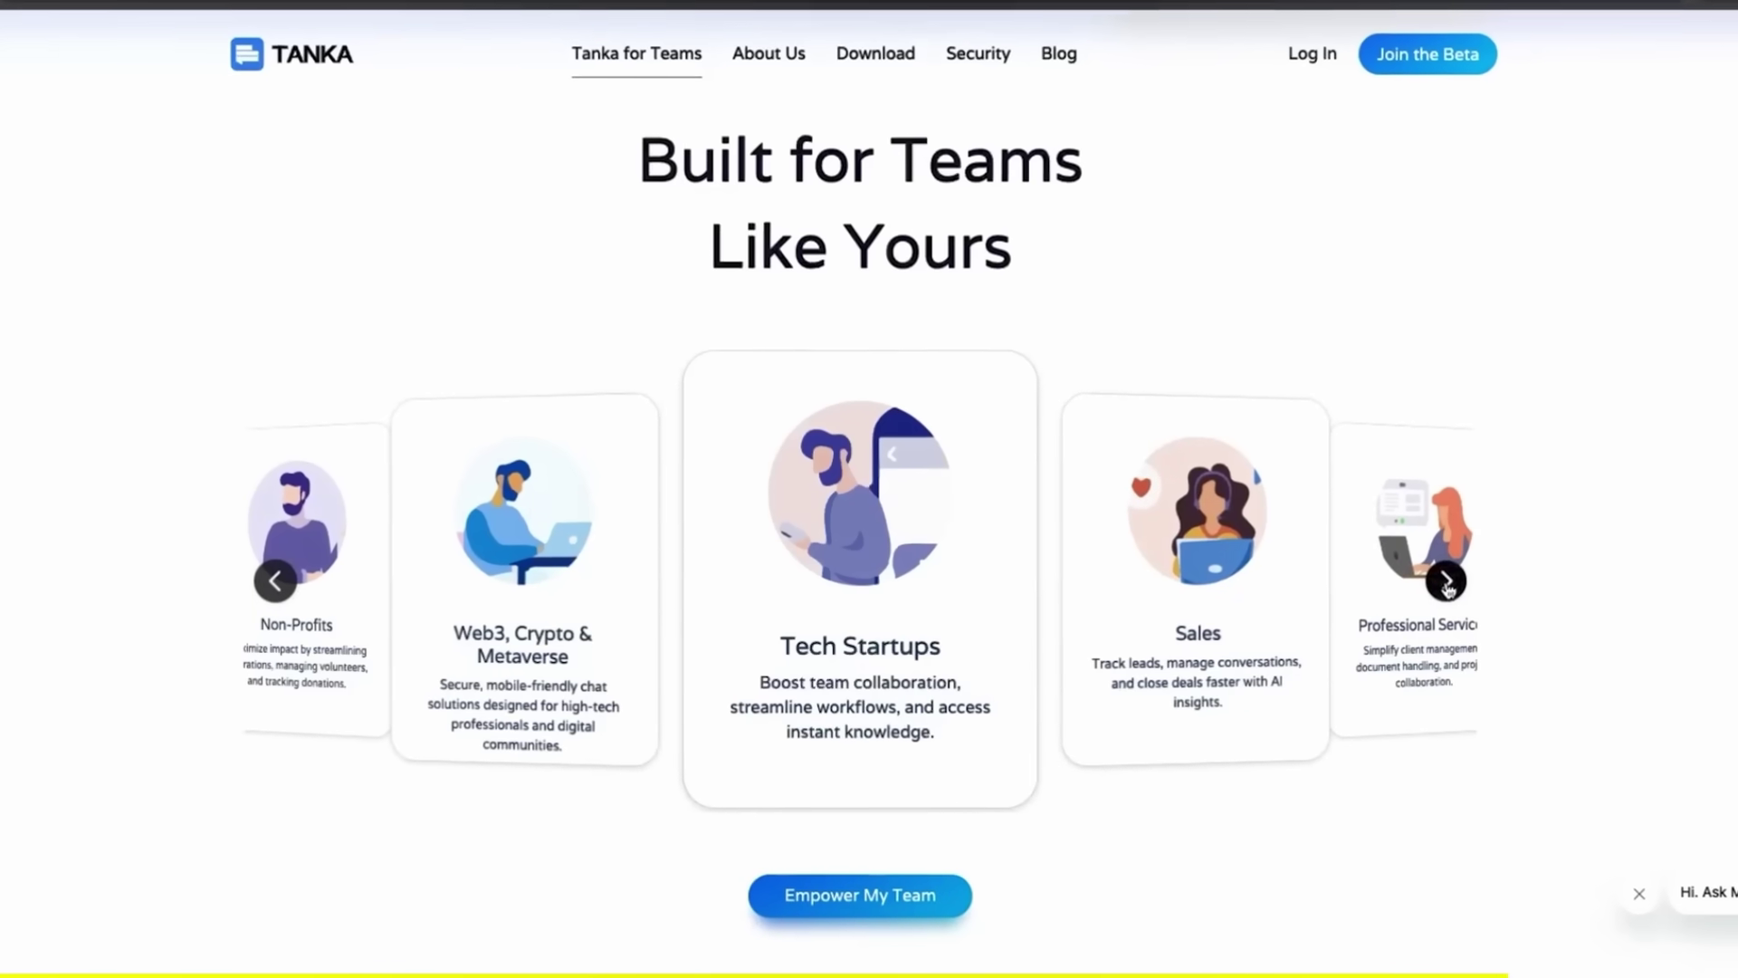
- Advance the Tanka team-type carousel through Sales and Professional Services to Media & Agencies
left_click(1443, 578)
left_click(1536, 556)
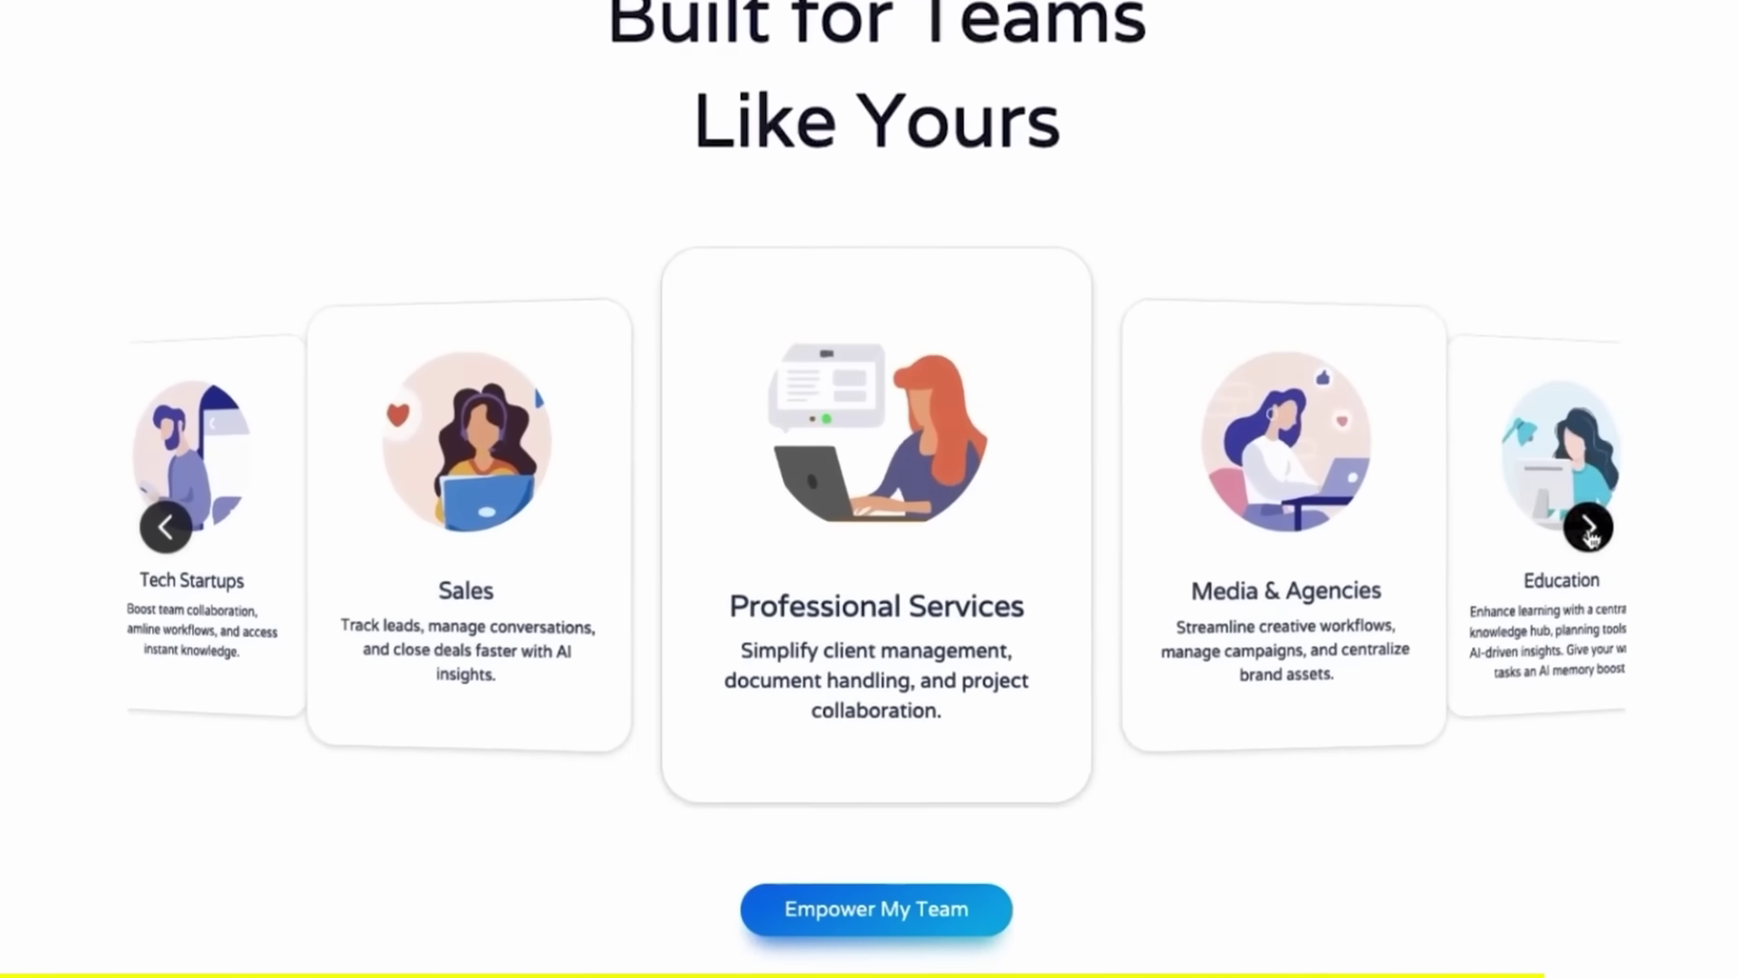
left_click(1536, 556)
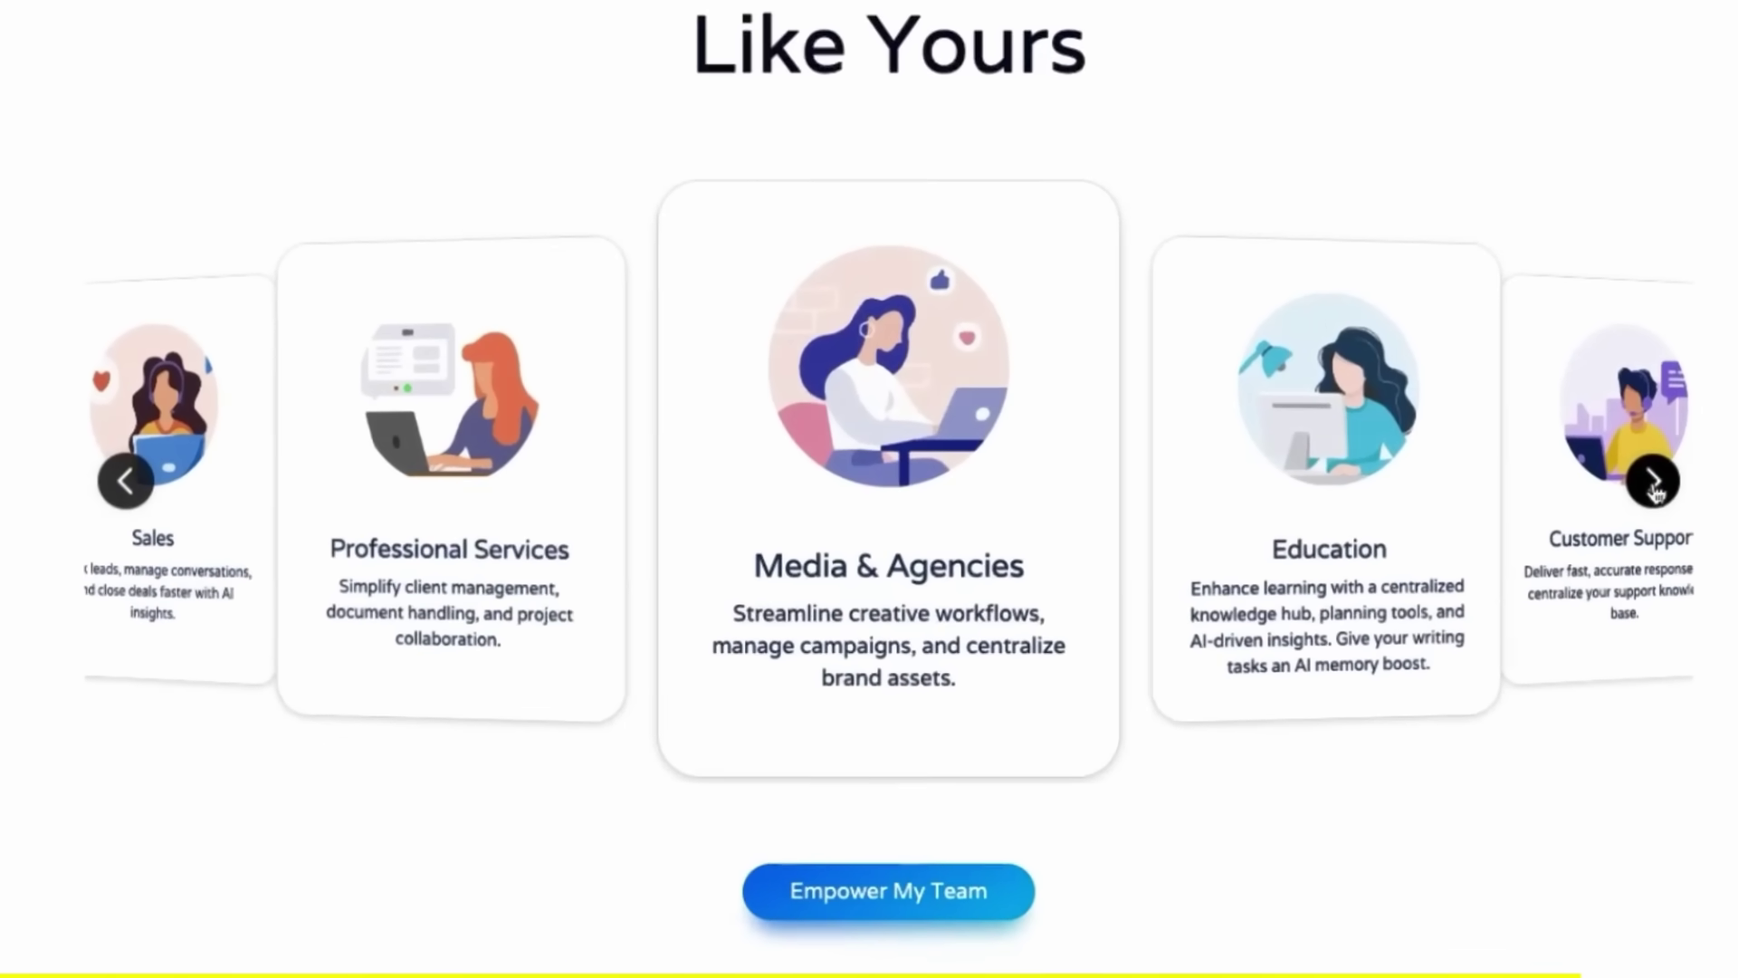